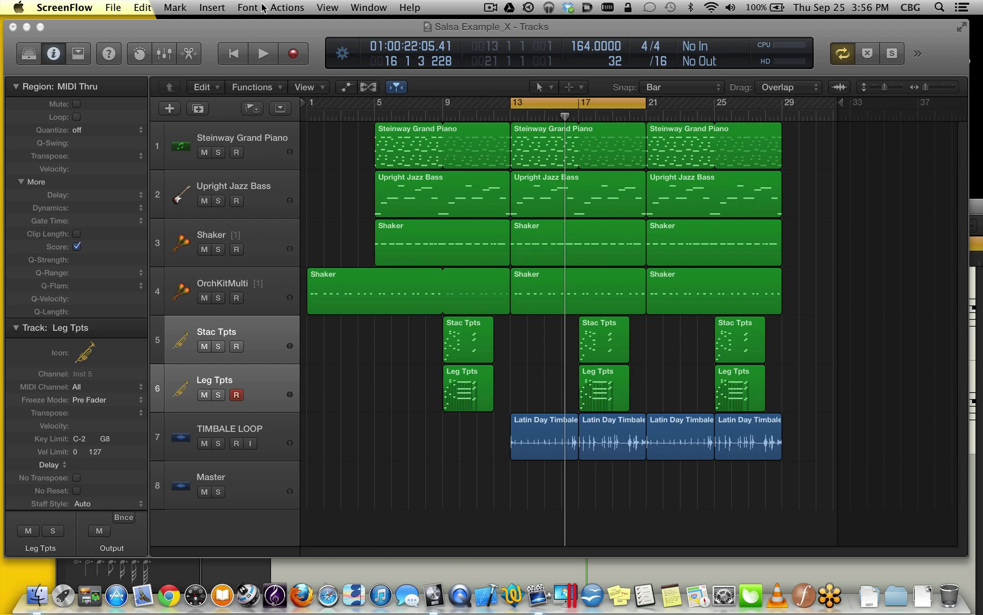
Open the Event List and look through the note events of the Steinway Grand Piano region starting at bar 13
click(257, 30)
key(super+0)
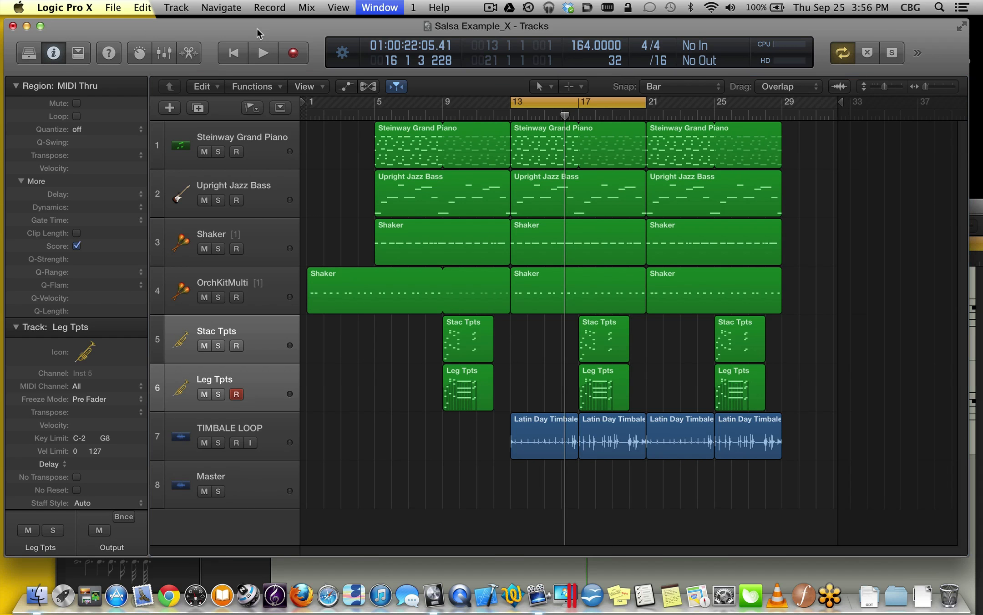
drag(739, 23, 772, 68)
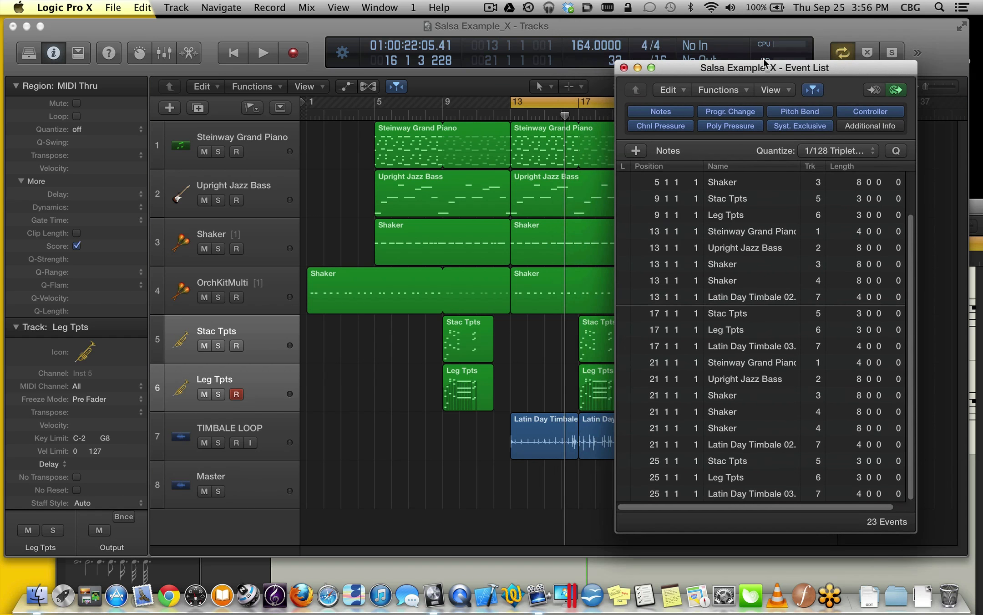
click(223, 129)
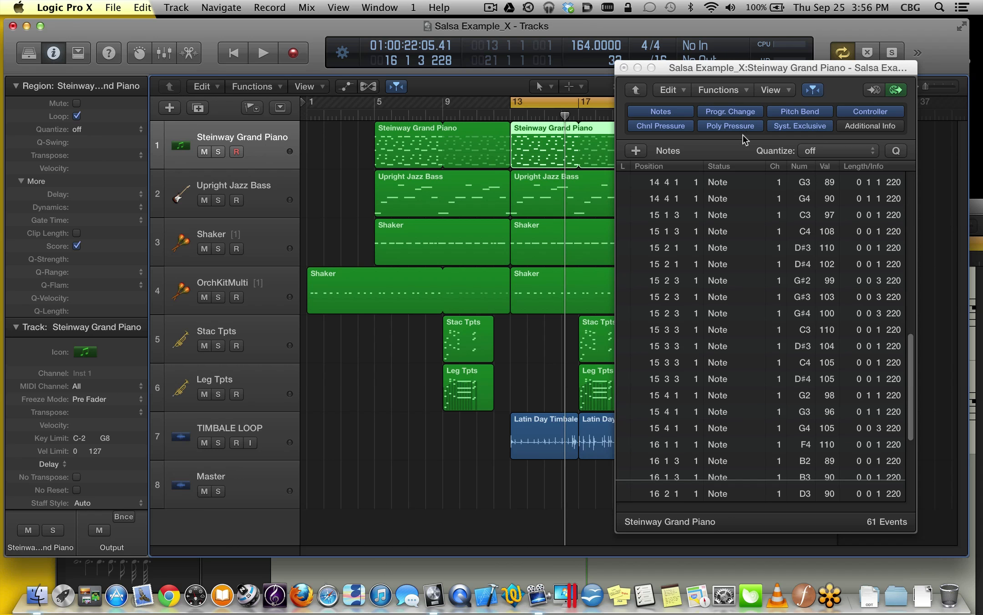
drag(746, 65, 778, 38)
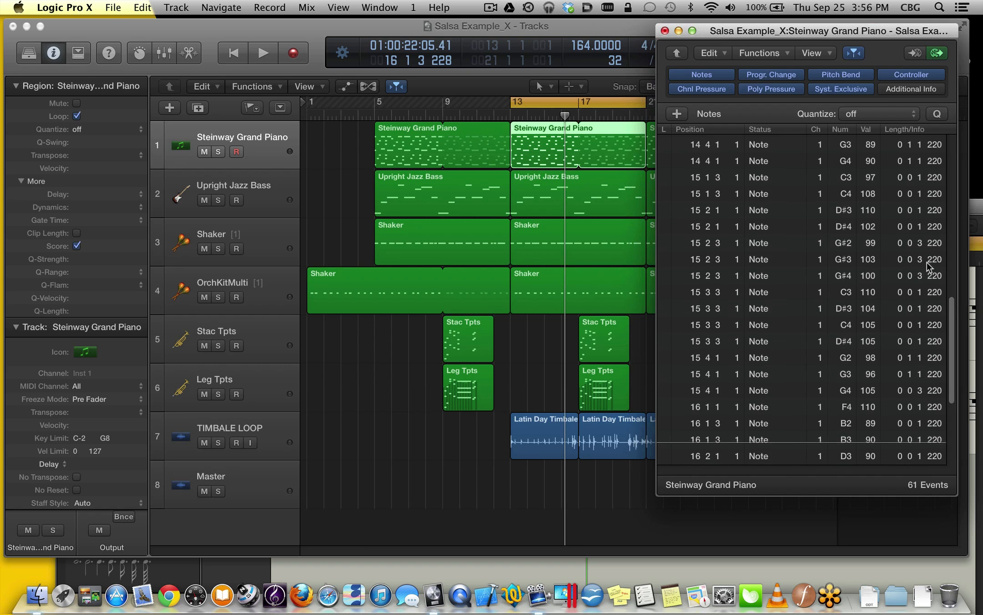
scroll(920, 310, down, 5)
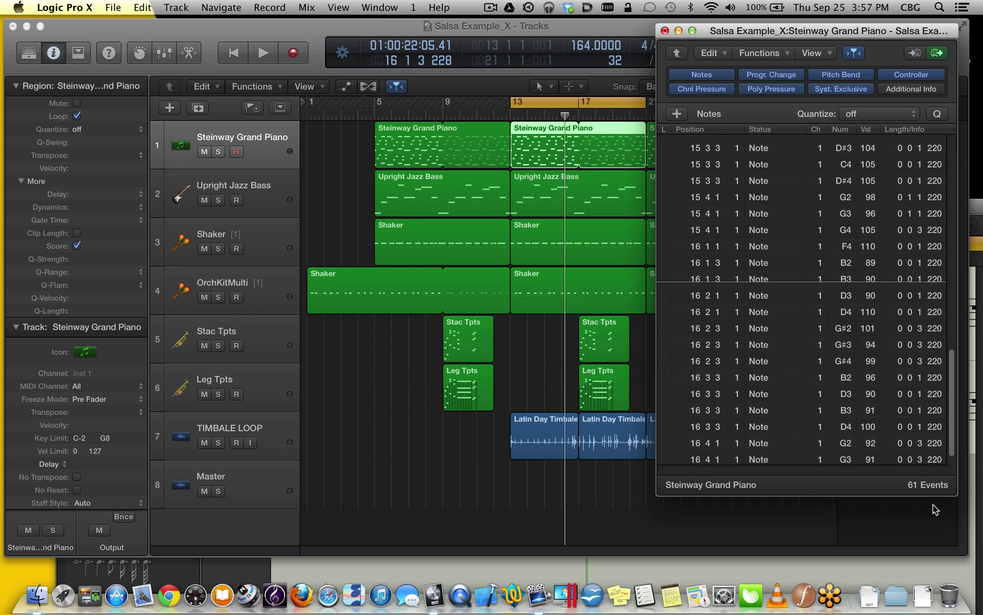
scroll(942, 363, down, 1)
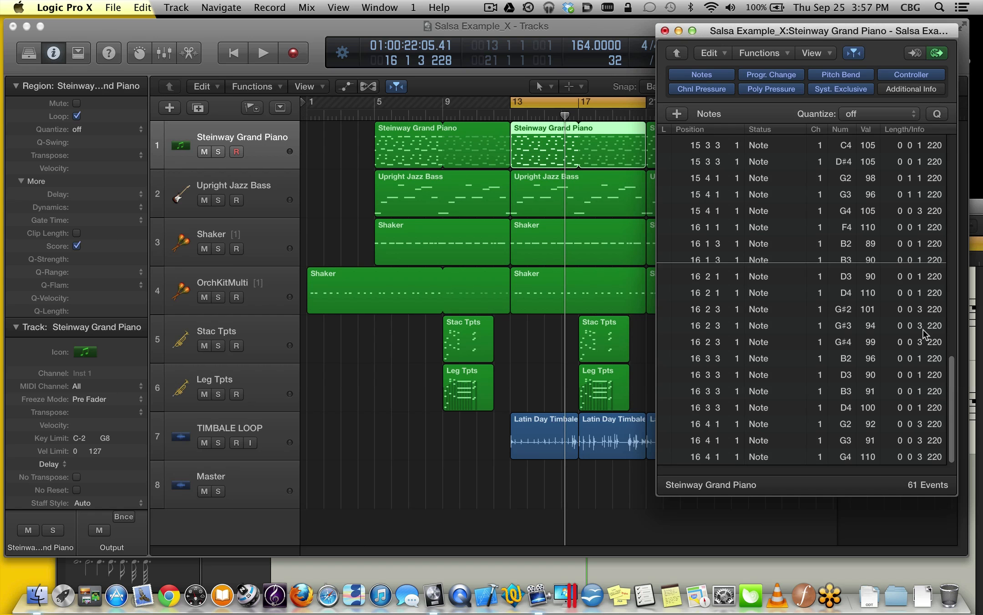
scroll(731, 193, up, 5)
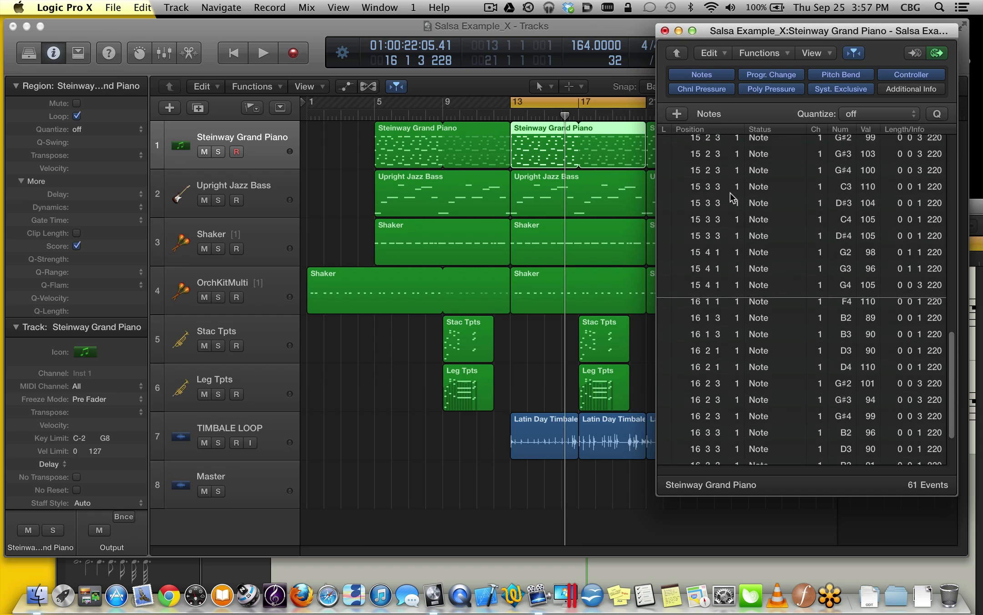
scroll(732, 194, up, 4)
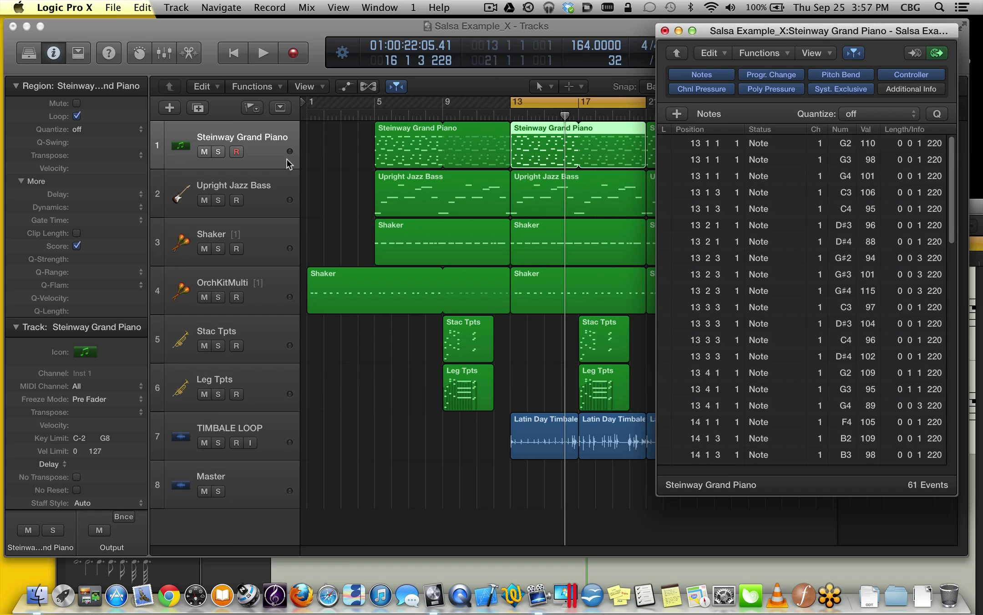
Open the Steinway Grand Piano region in the Score Editor and select bar 13's first notes to compare them with the Event List
click(258, 152)
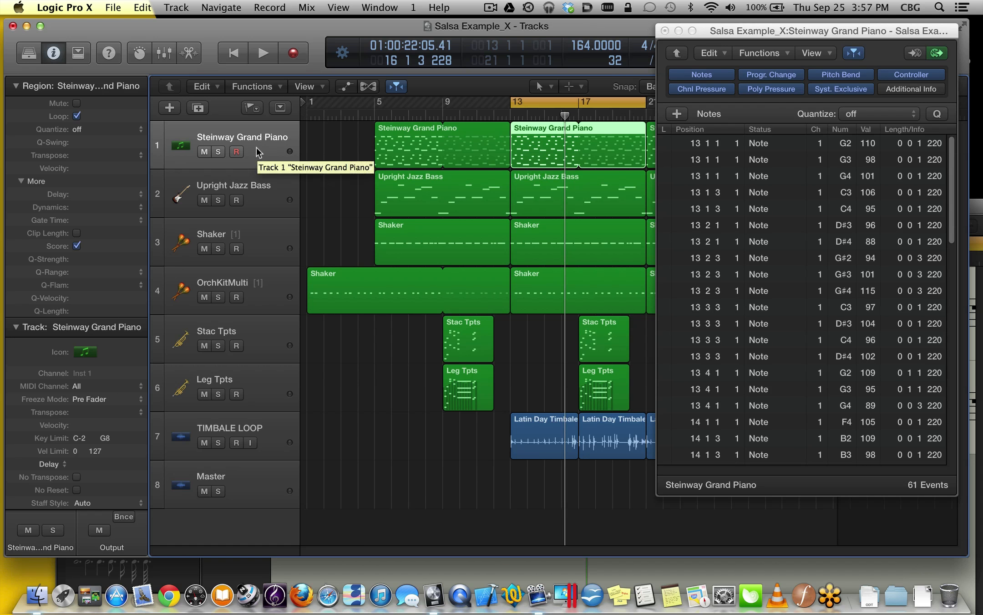
key(super+3)
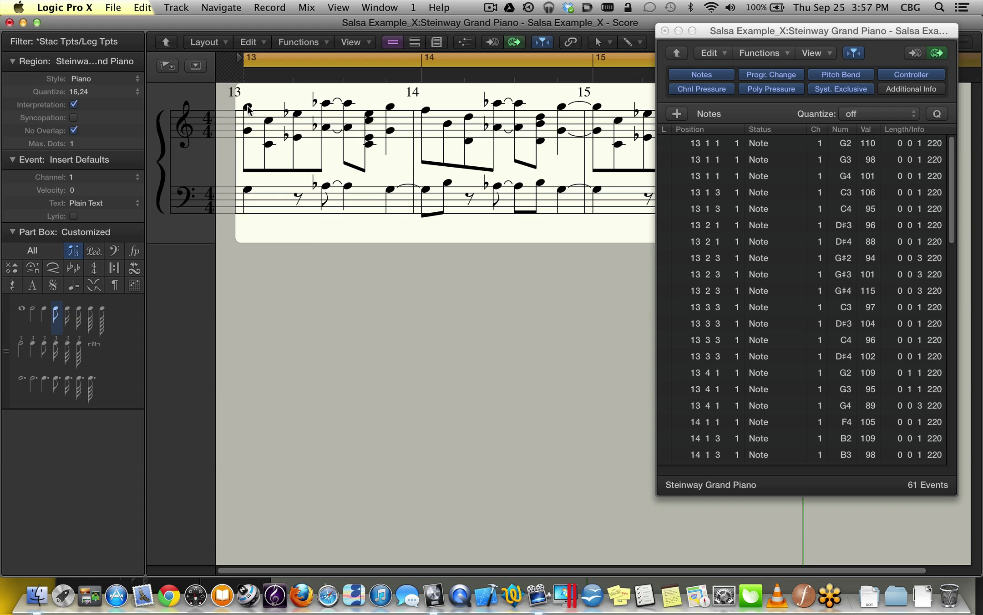
click(248, 108)
click(247, 130)
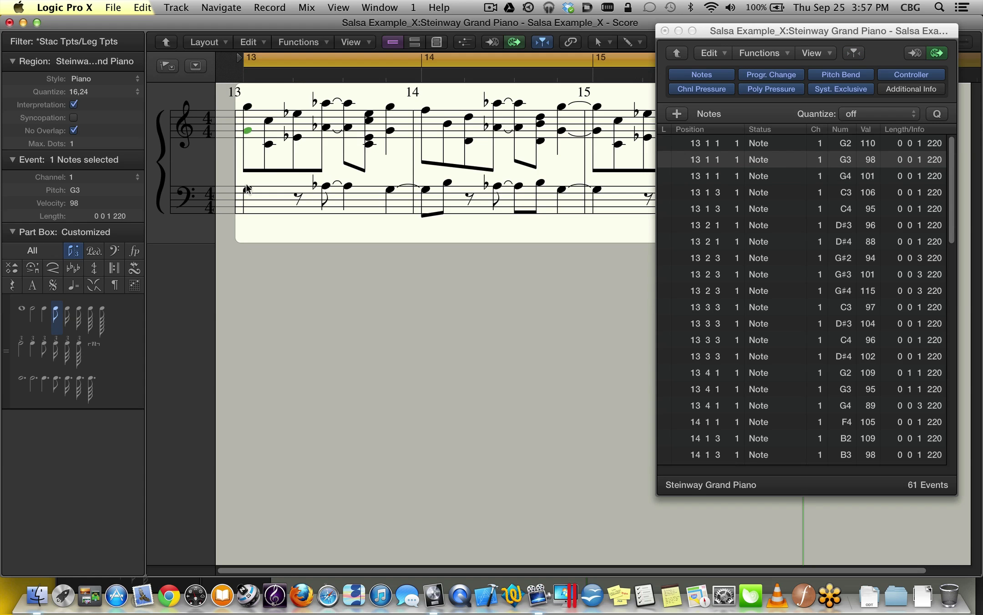
click(247, 189)
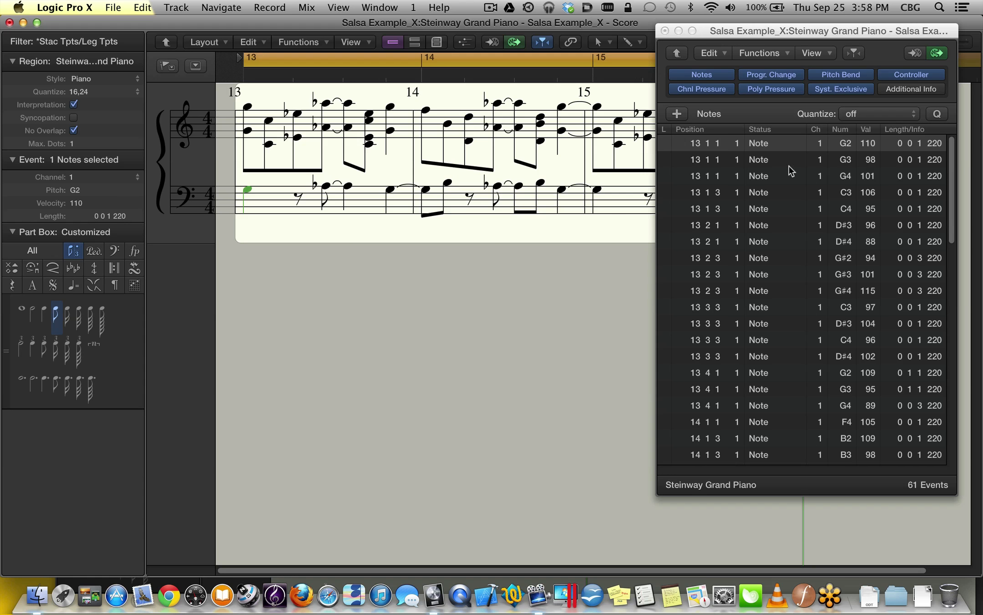
Play the piano region from bar 13 while following the score and Event List, and close the Score Editor
key(space)
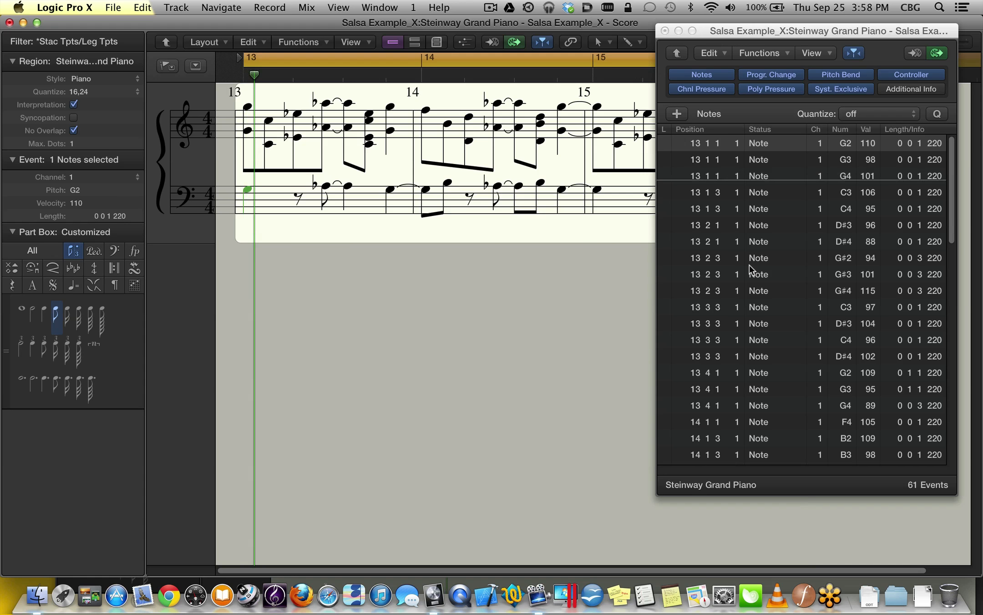
scroll(749, 265, down, 1)
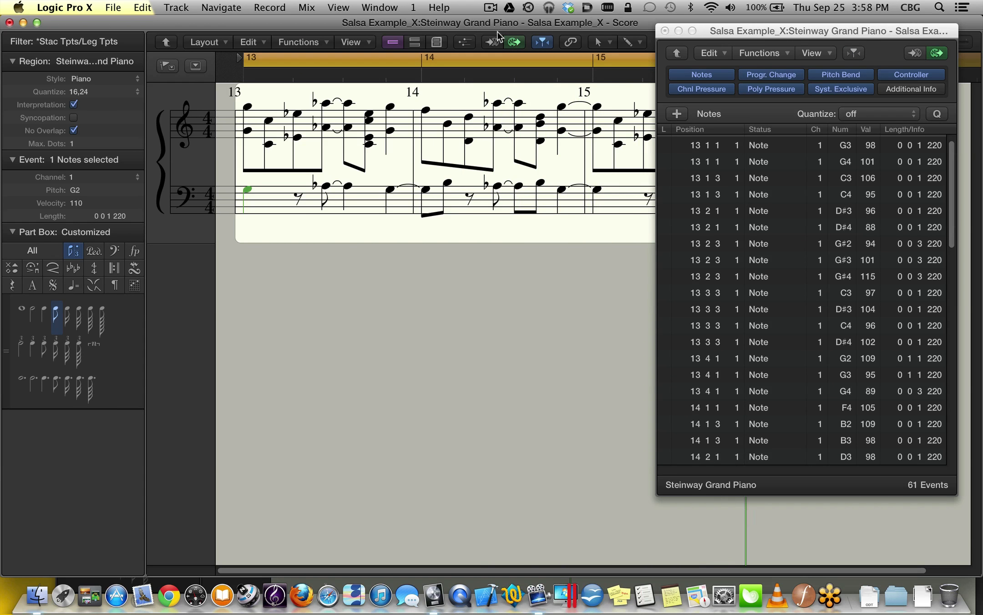
drag(732, 53, 763, 238)
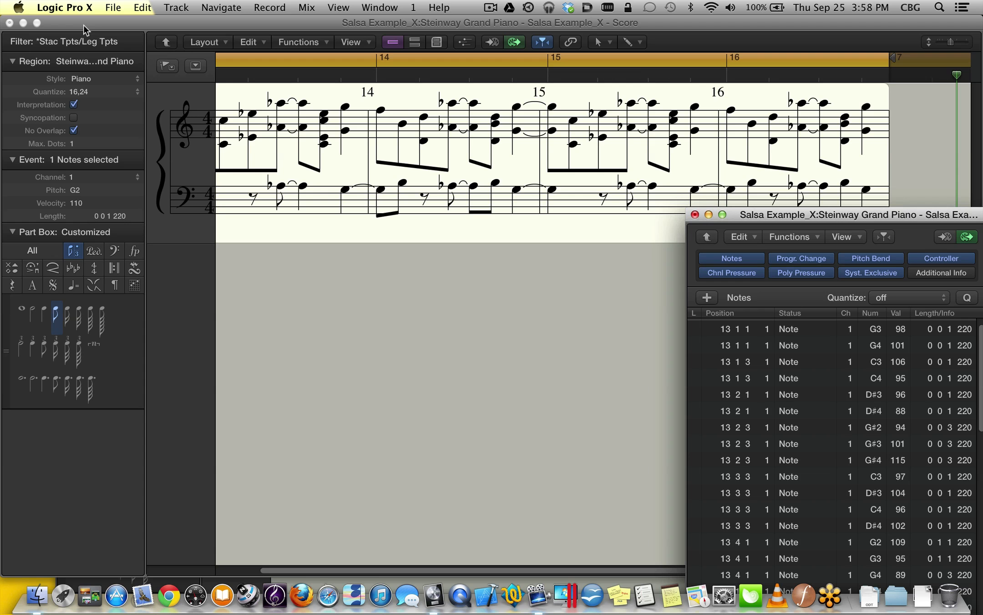
click(9, 23)
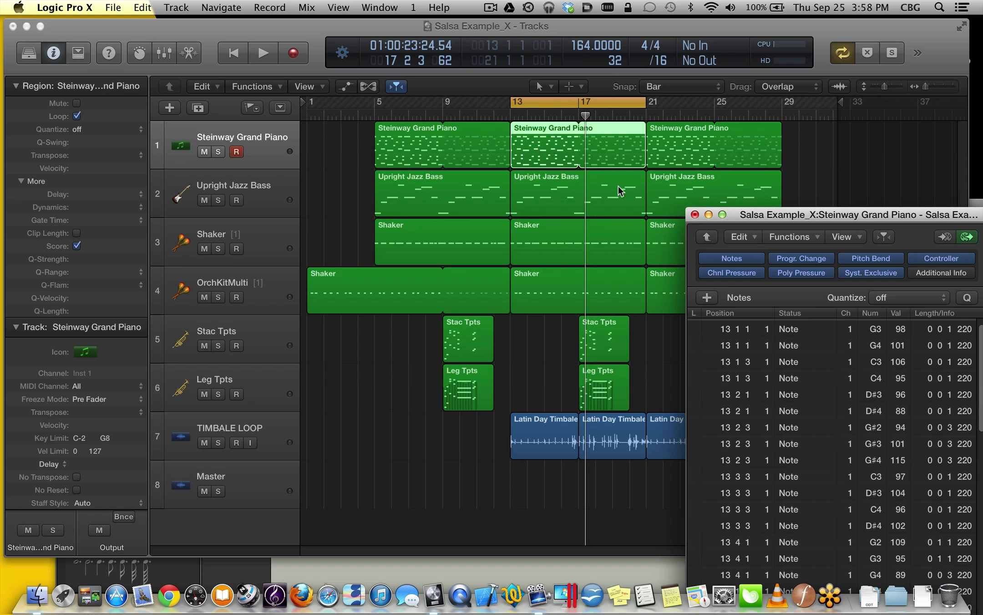
Solo the OrchKitMulti track, play it briefly from bar 13, and turn its solo off
click(265, 279)
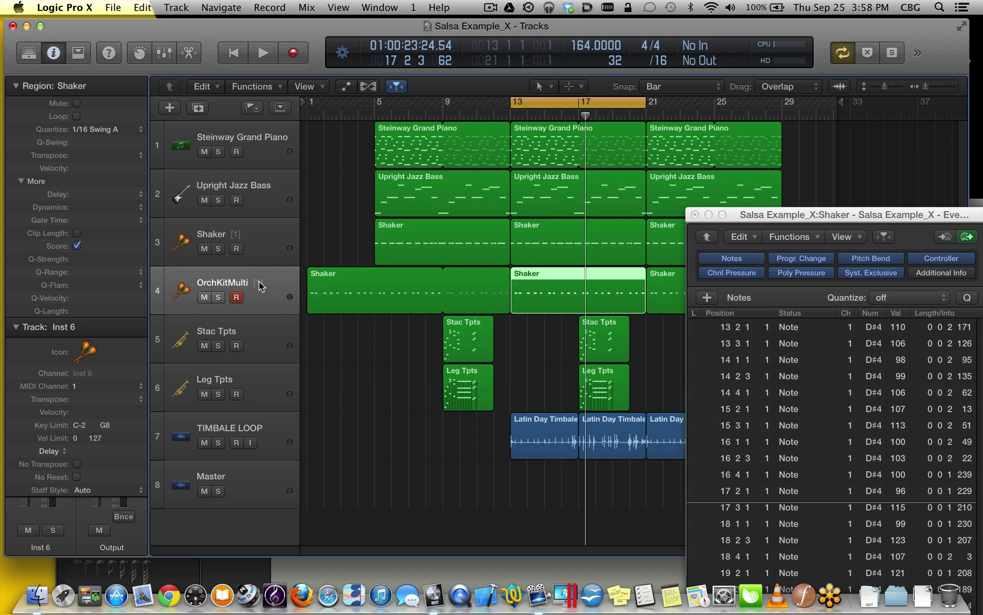
click(218, 298)
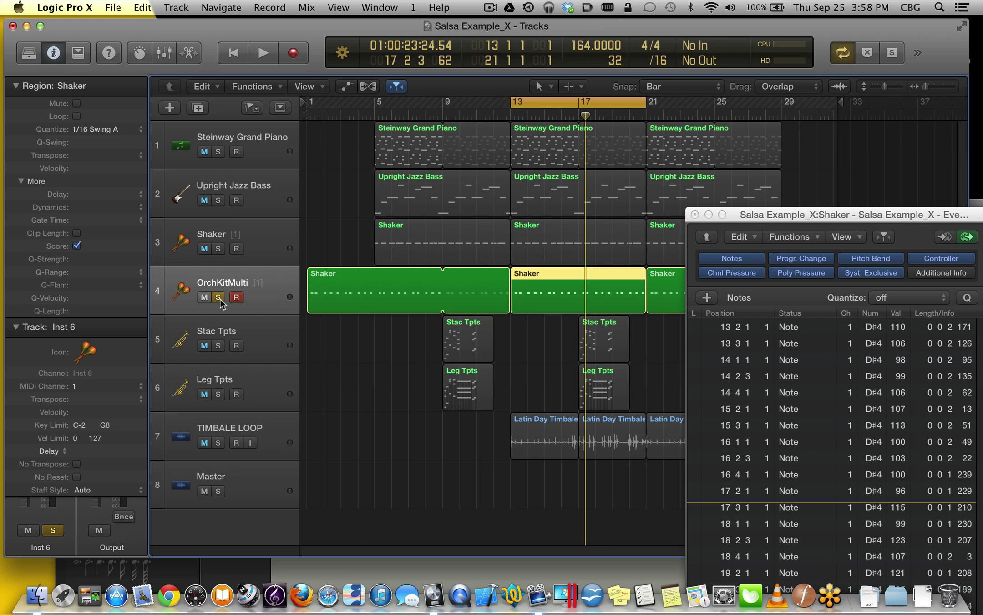
key(space)
key(space)
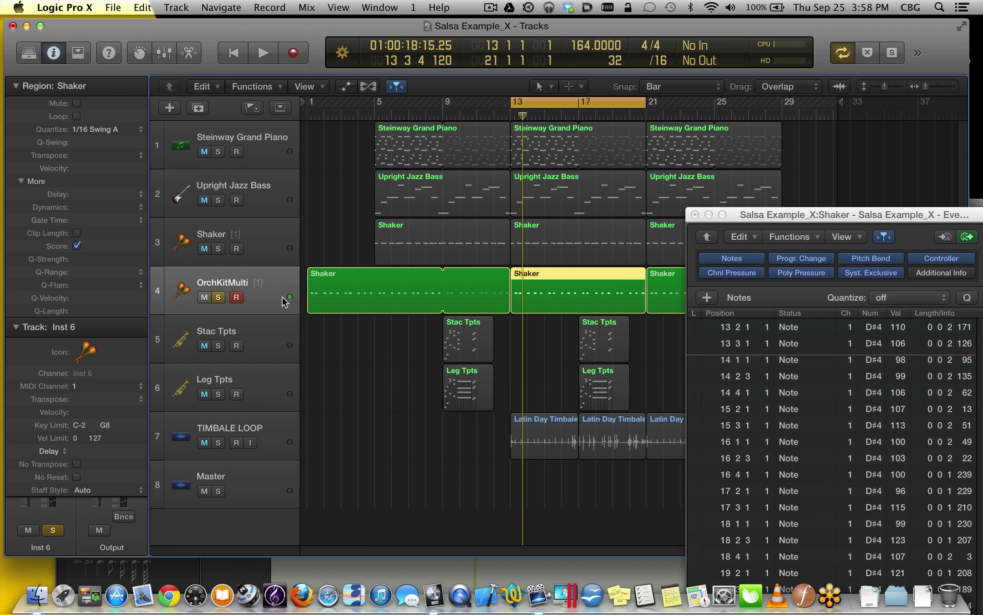
click(236, 296)
click(218, 297)
Solo the Shaker track and compare its sound with the full arrangement during playback
click(218, 248)
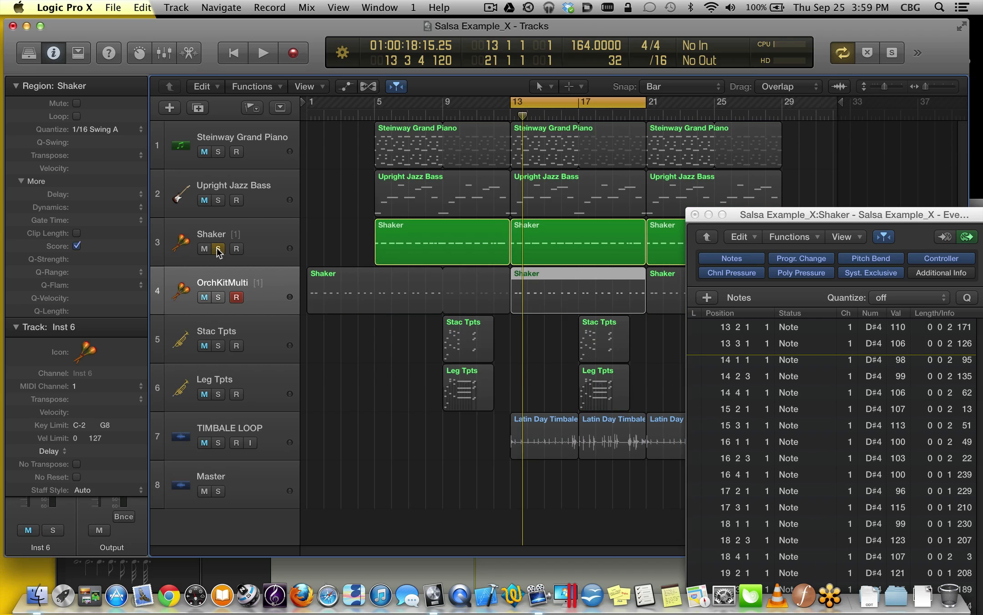
key(space)
click(218, 248)
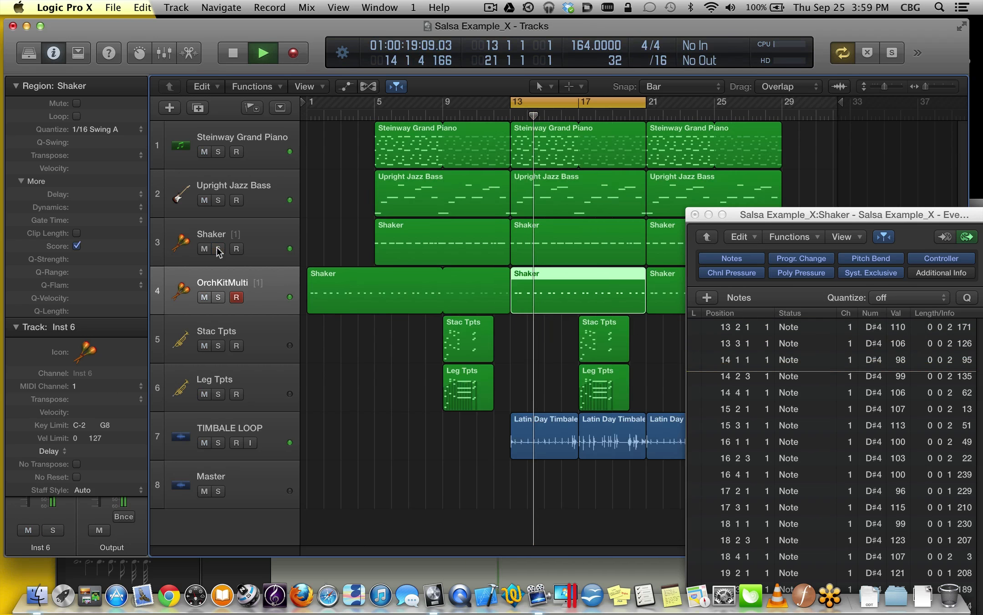
key(space)
click(218, 248)
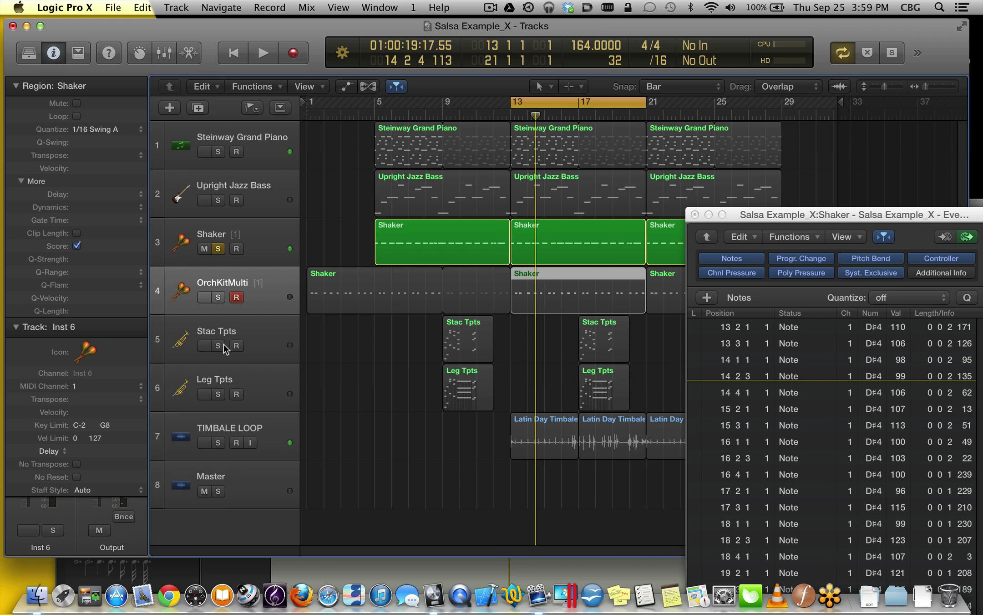
Solo the Stac Tpts and Leg Tpts tracks in place of the Shaker track
click(219, 345)
click(219, 249)
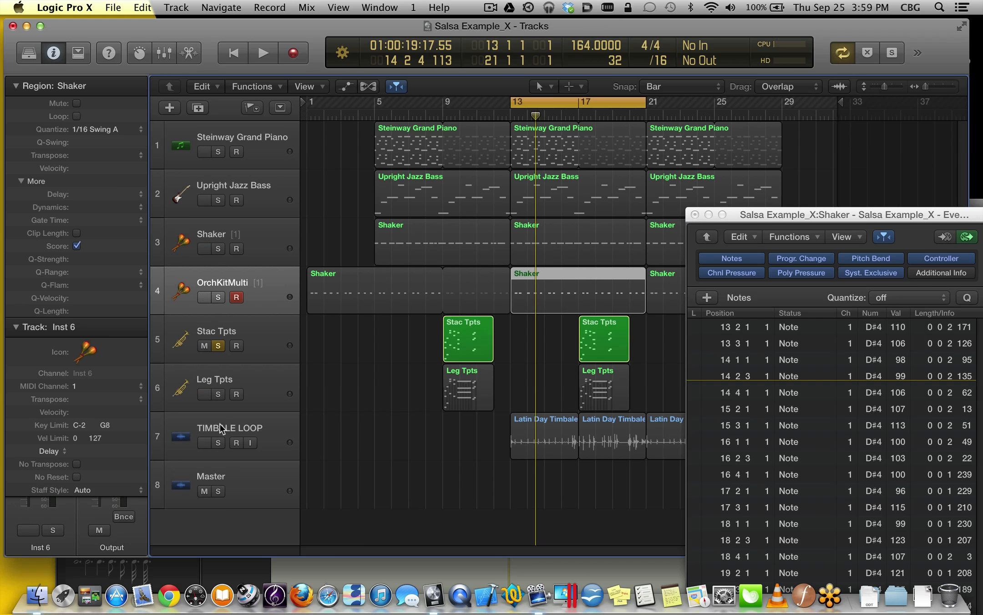
click(220, 393)
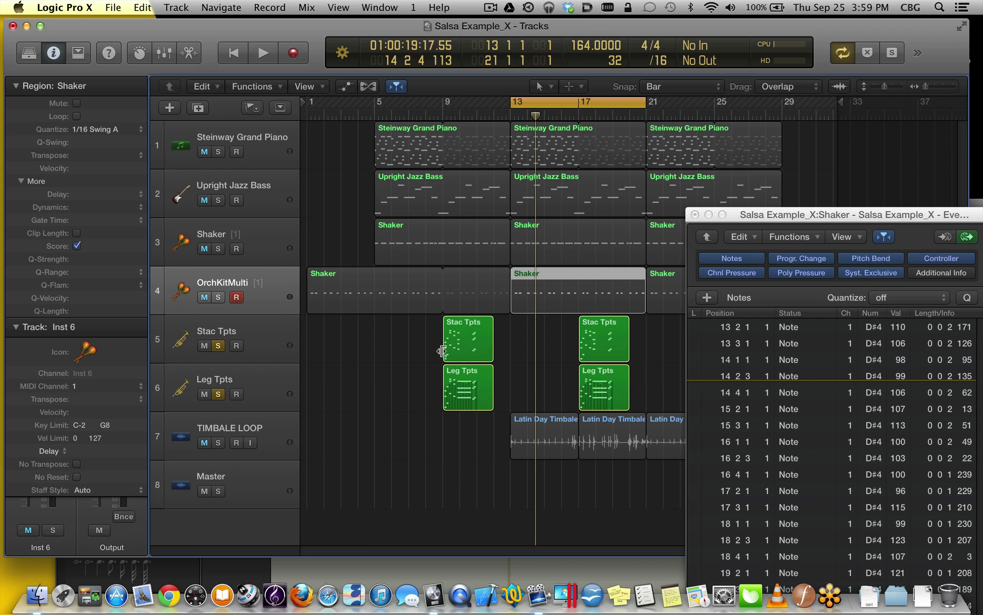
Shorten the cycle range to start at bar 17 and end at bar 21, and play the soloed trumpets
drag(513, 101, 575, 102)
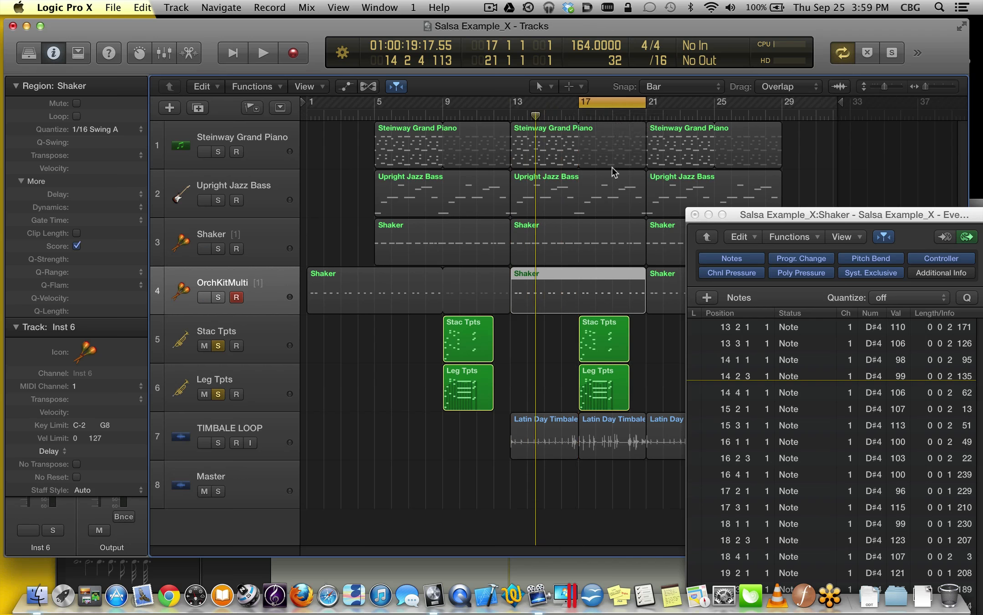
key(space)
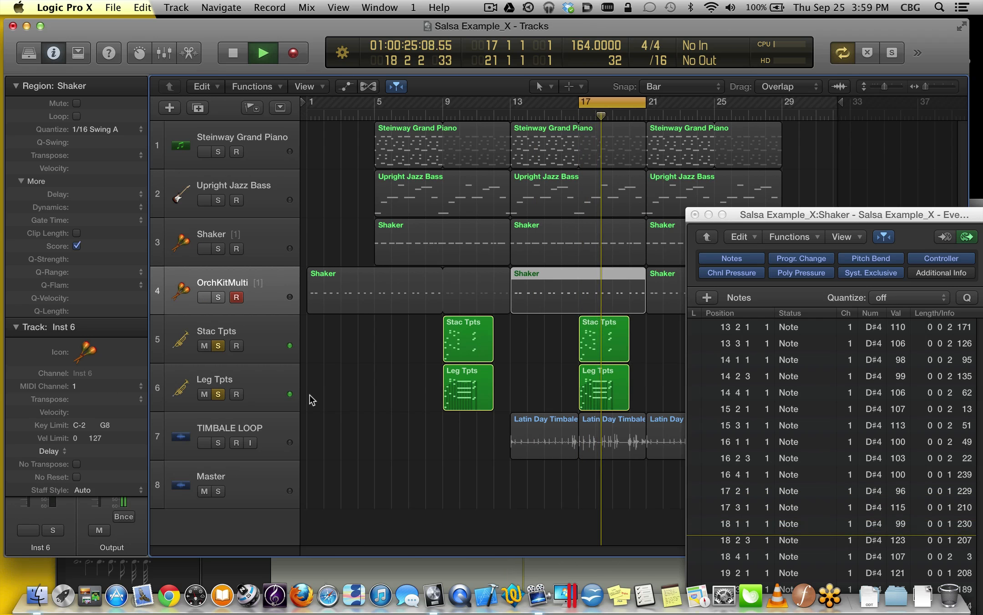
key(space)
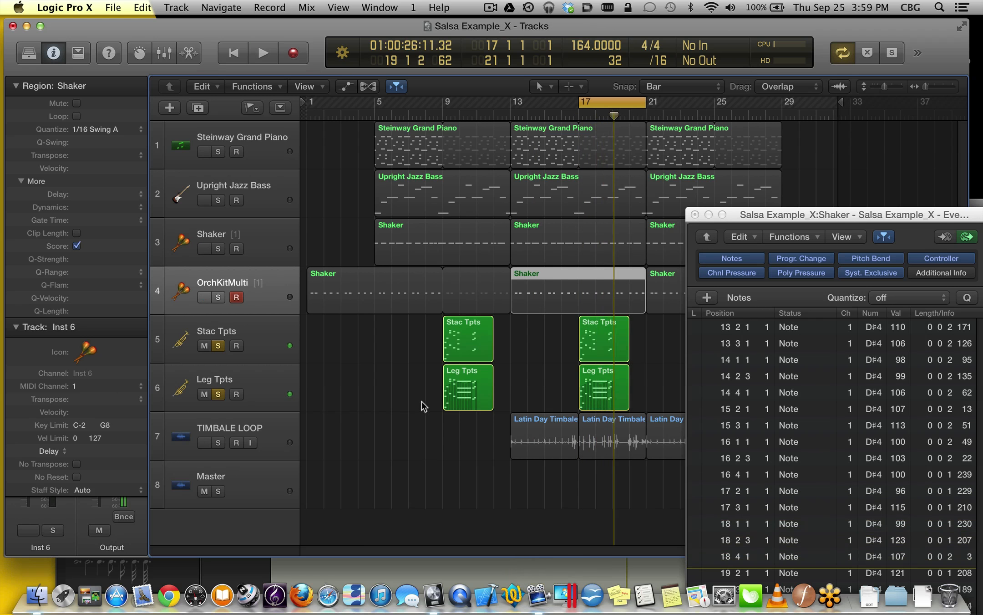
View the Stac Tpts and Leg Tpts regions together in the Score Editor during playback from bar 17, and close the score
click(261, 346)
shift+click(261, 386)
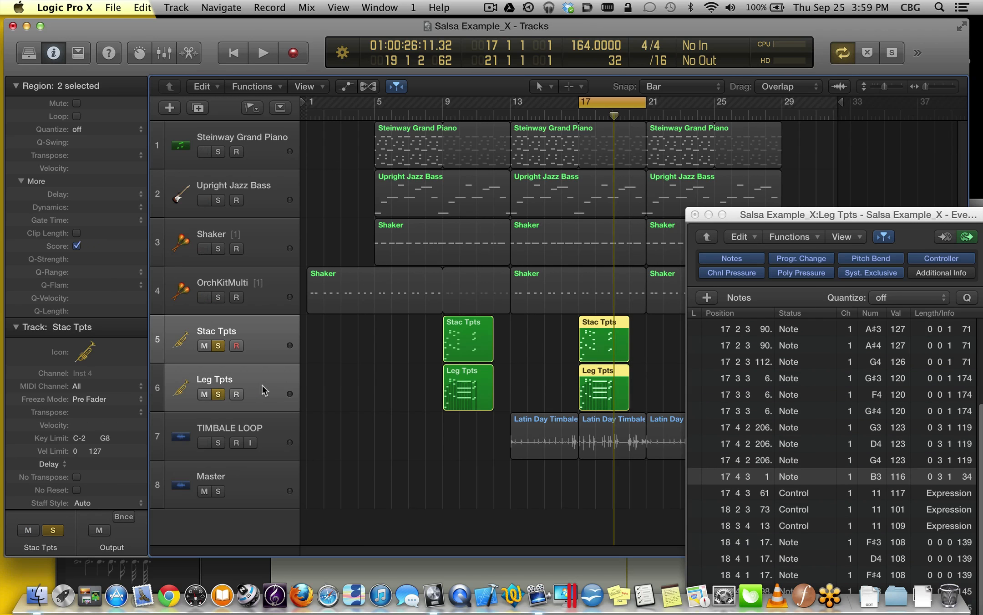
key(super+3)
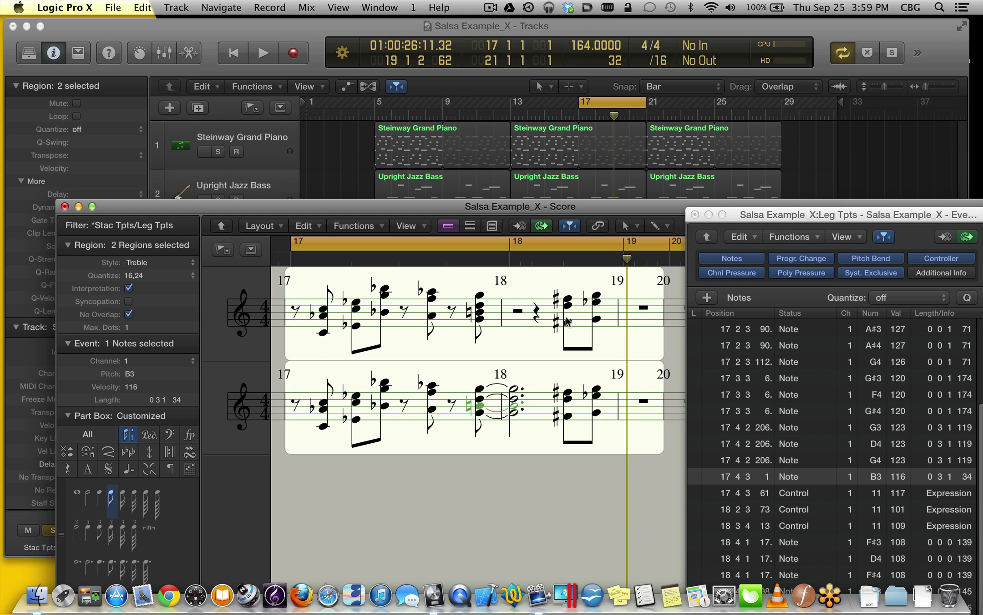
key(space)
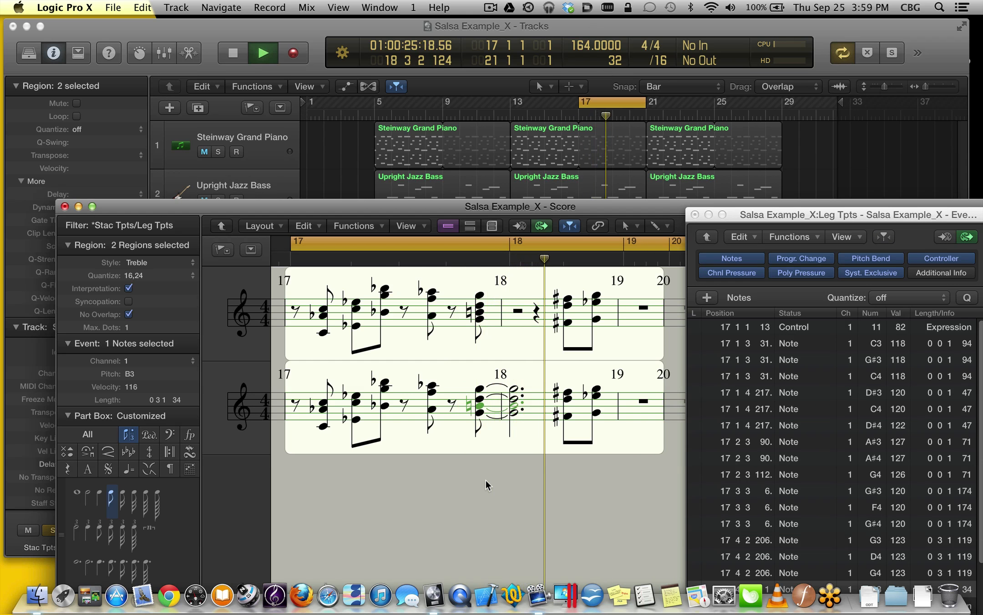
key(space)
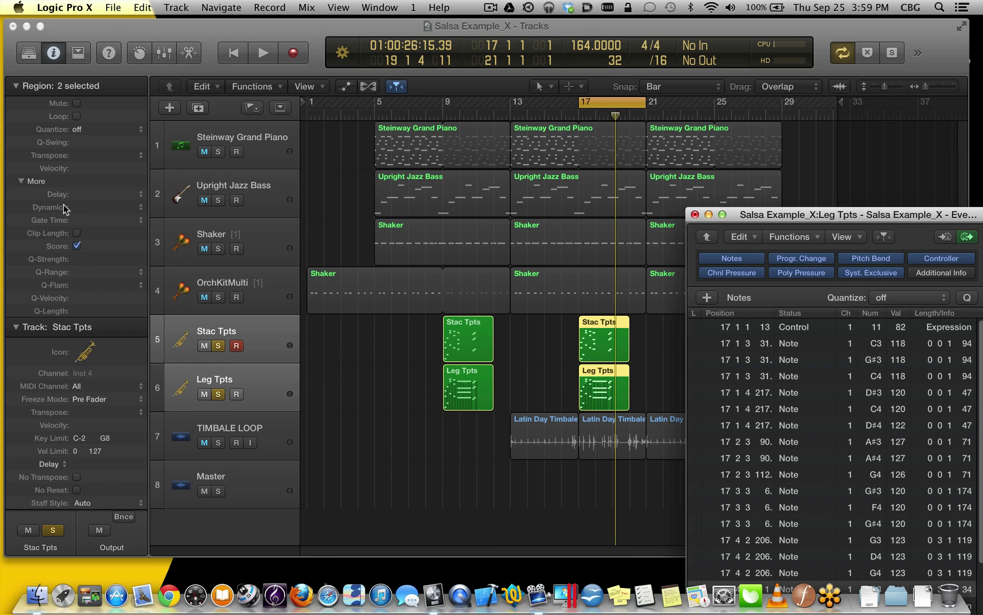
click(65, 206)
Move the Leg Tpts event list up, select the Steinway Grand Piano track, and open a second Event List window
drag(779, 219, 802, 44)
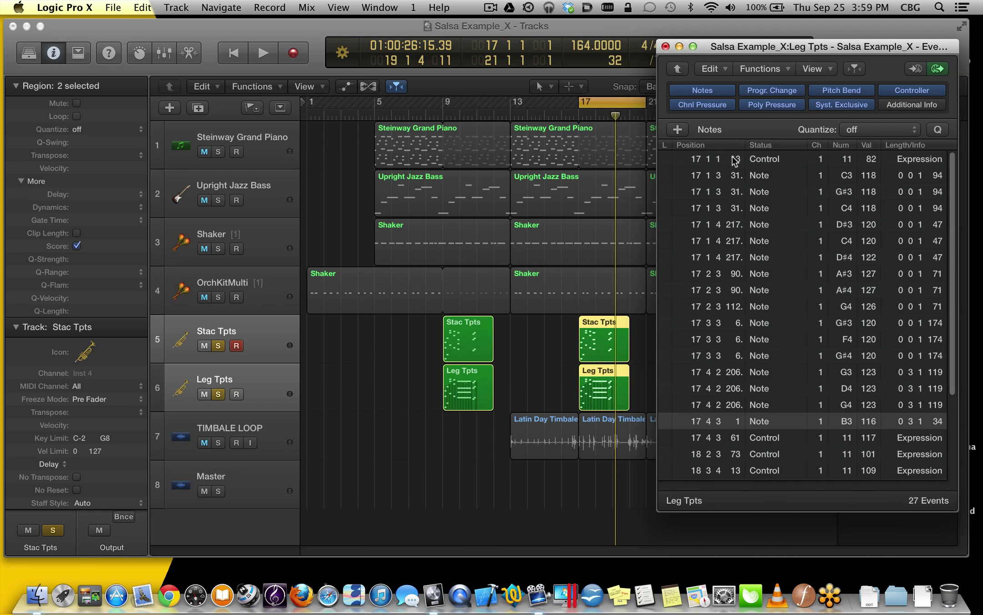
click(262, 151)
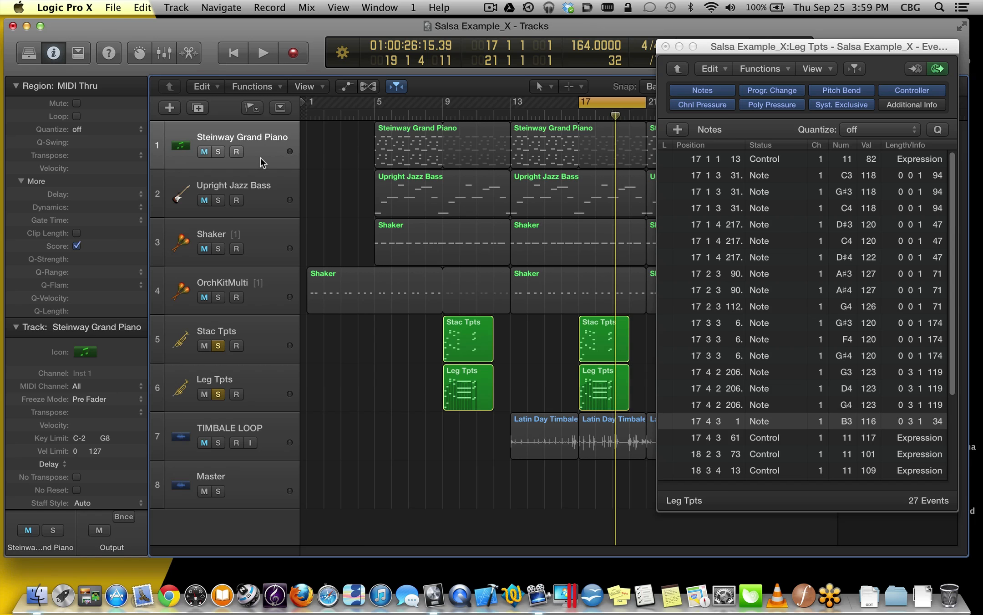
key(super+0)
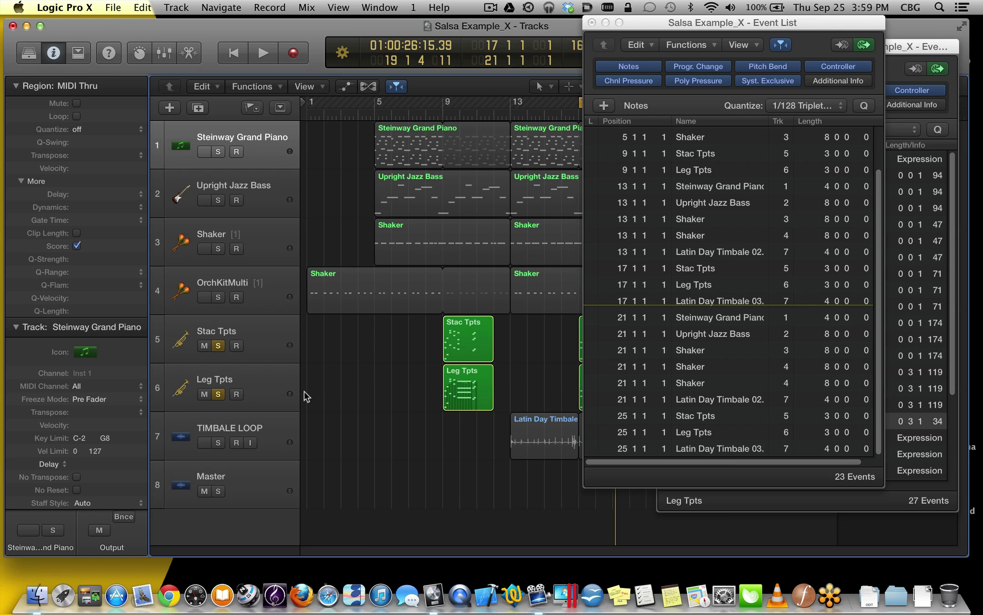
Turn off solo on the Leg Tpts and Stac Tpts tracks
click(220, 395)
click(220, 344)
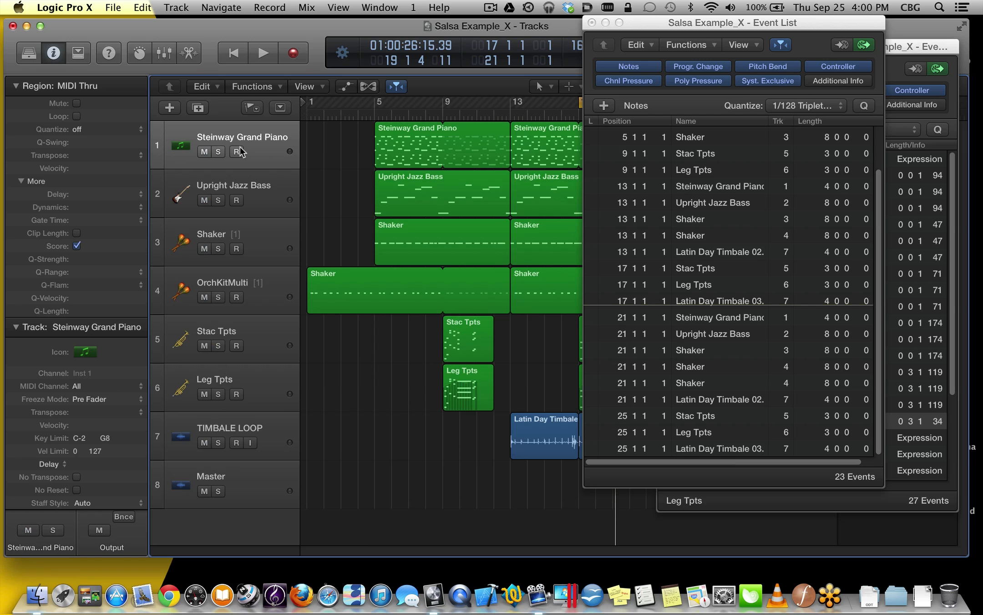
Examine the Steinway Grand Piano region at bar 5 and the Stac Tpts and Leg Tpts regions at bar 17 in the Event List
click(381, 143)
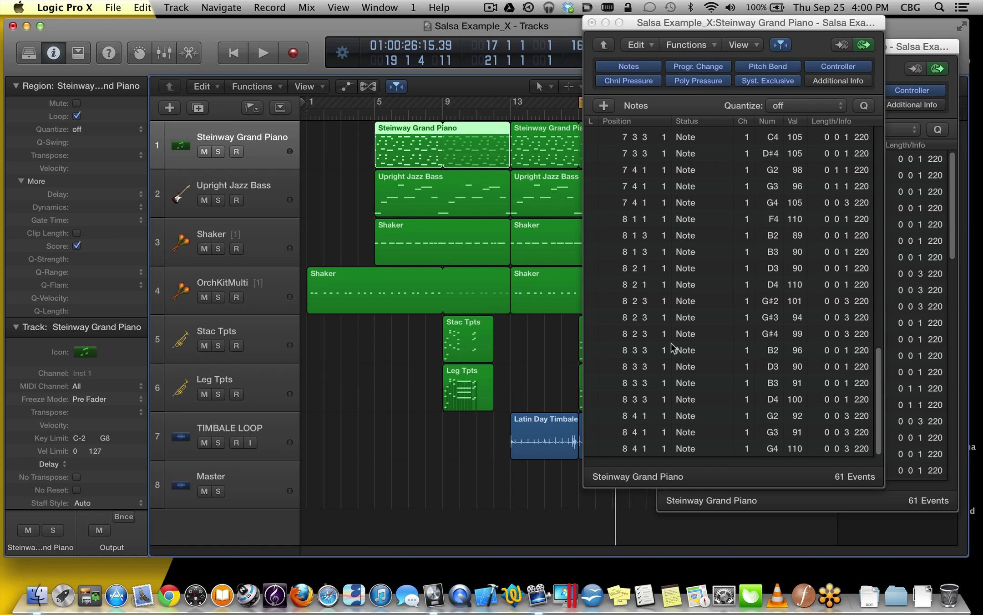
click(265, 330)
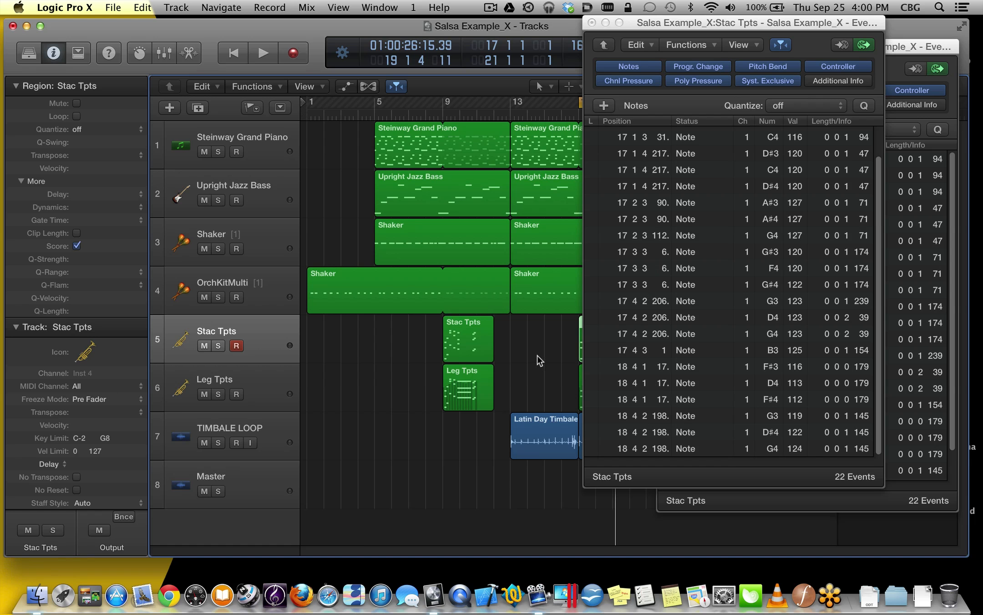
click(270, 379)
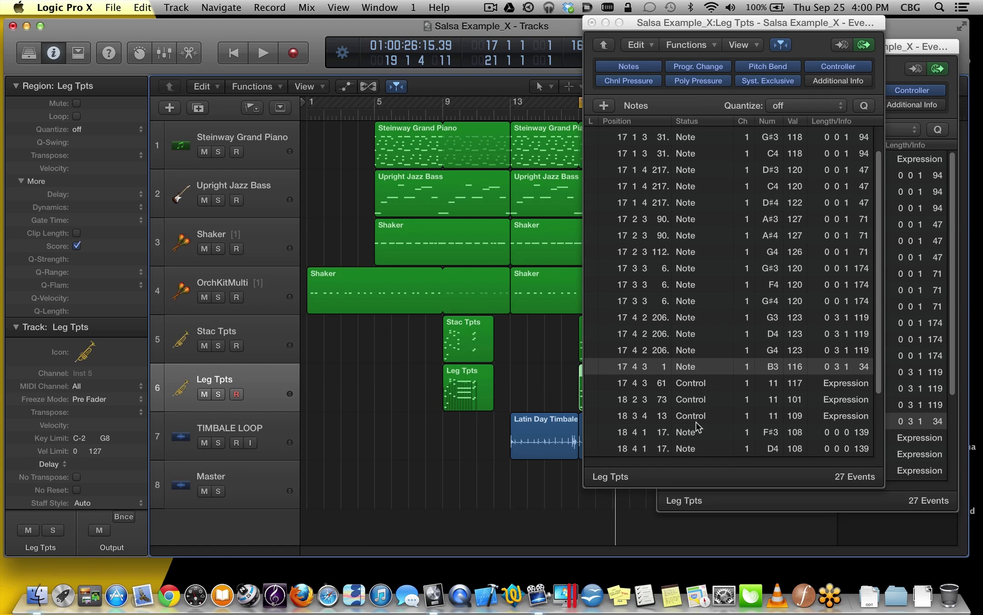
scroll(696, 426, down, 3)
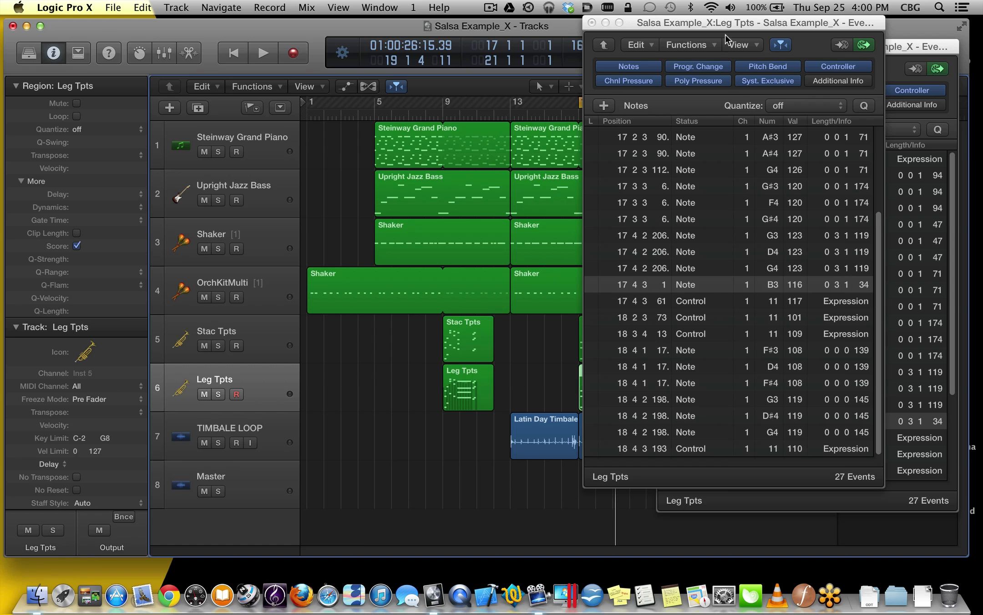
Toggle the Controller event filter in the front Leg Tpts Event List, leaving controller events hidden
click(830, 68)
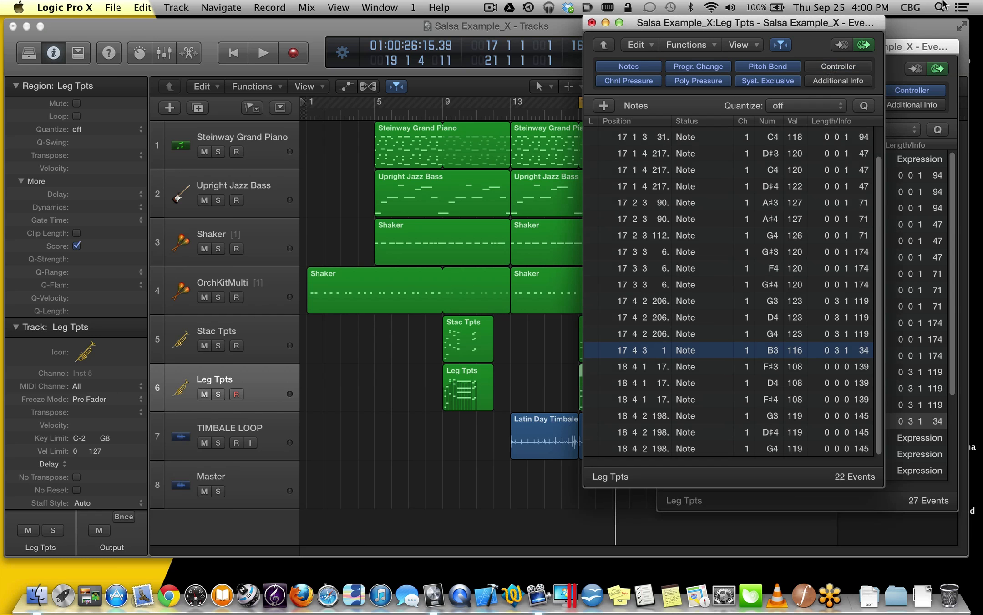
click(845, 67)
click(846, 67)
click(846, 67)
click(845, 67)
click(845, 67)
Rename the OrchKitMulti track as Clave
click(254, 294)
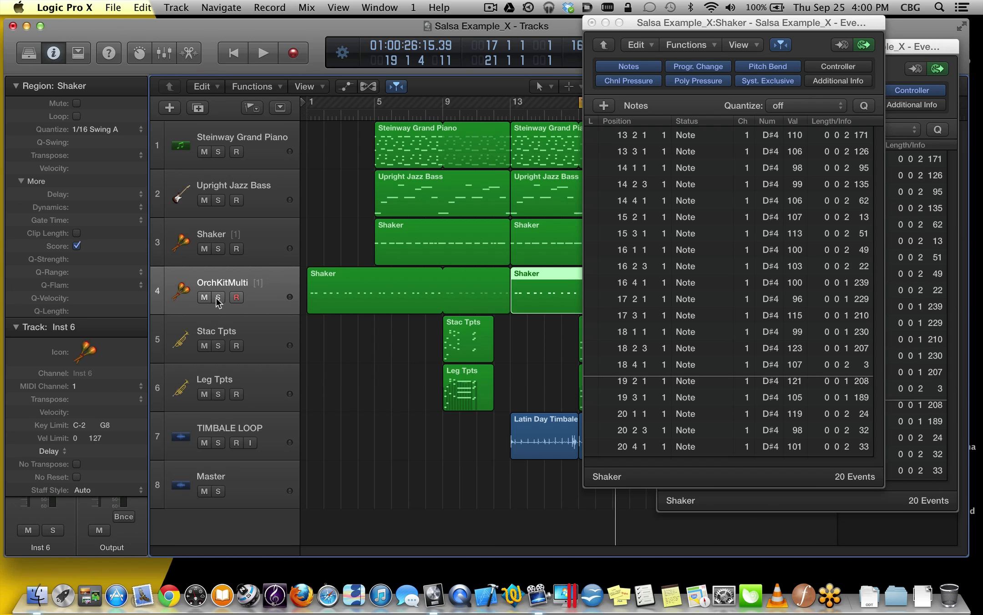
double_click(220, 278)
text(C)
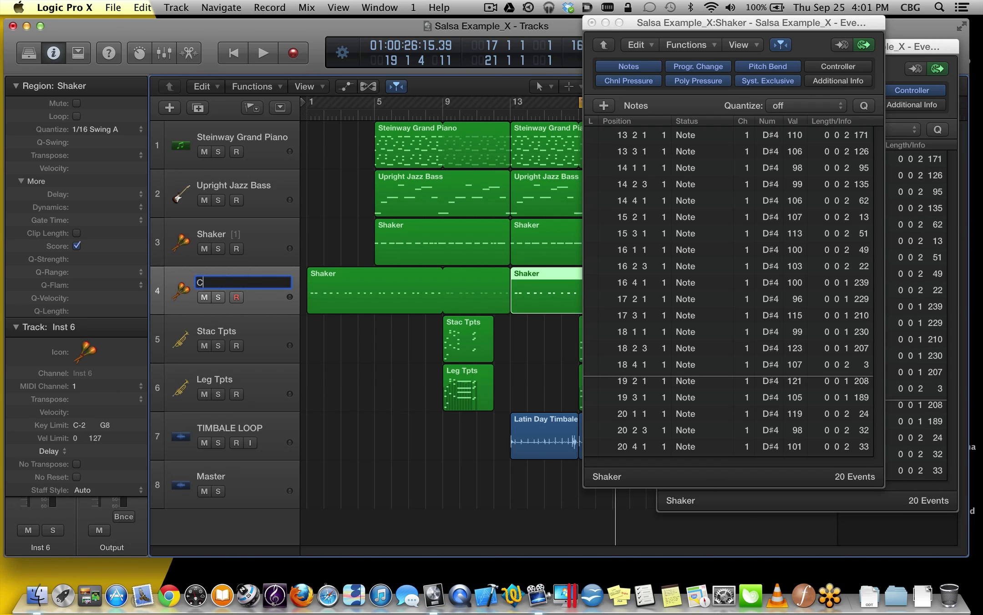
text(labes)
key(BackSpace)
key(BackSpace)
key(BackSpace)
text(ve)
key(Return)
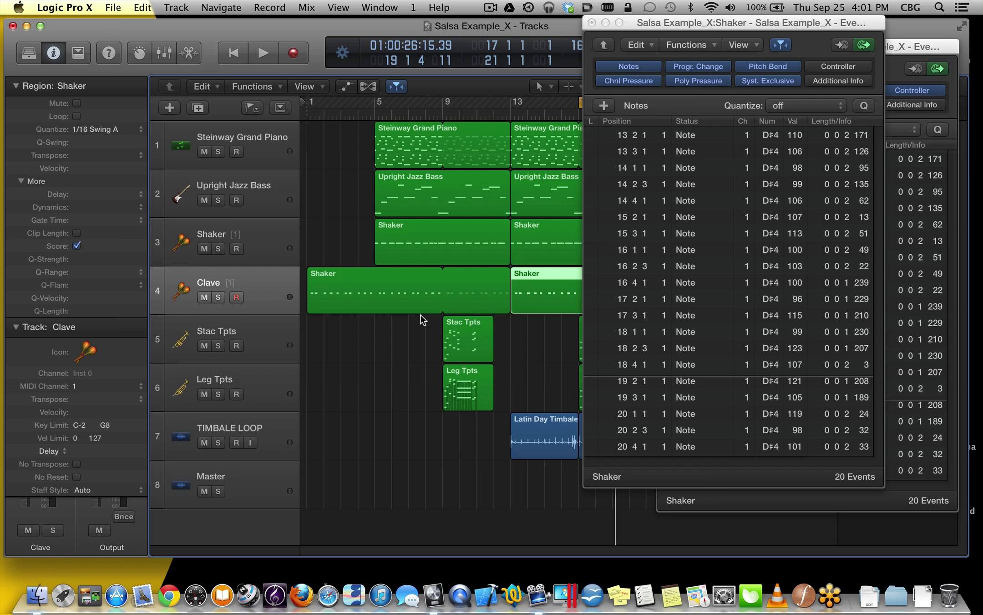
Review the Event List contents of the Shaker, Upright Jazz Bass and Leg Tpts tracks by selecting the tracks in turn
click(273, 251)
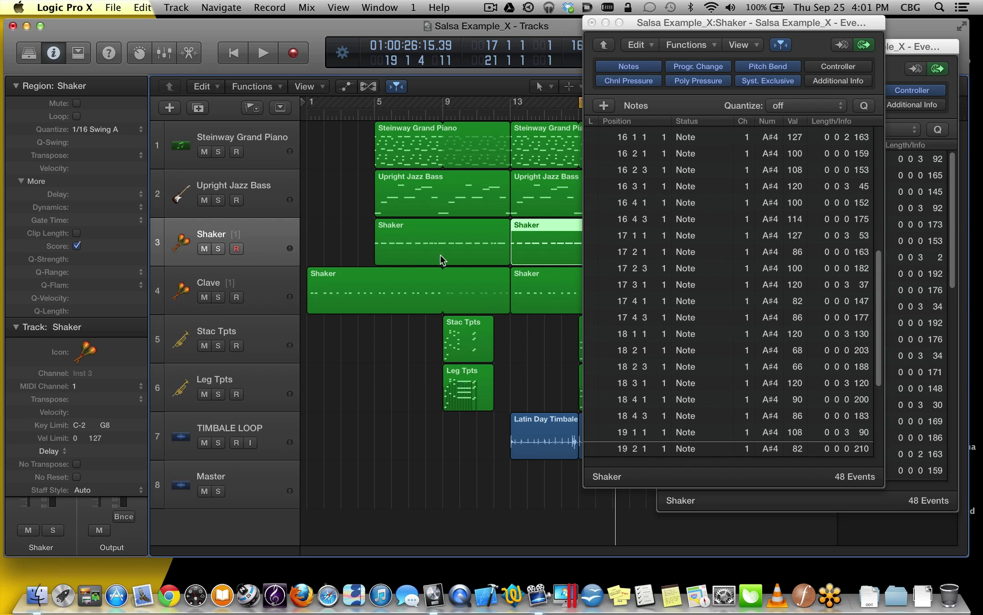
click(260, 198)
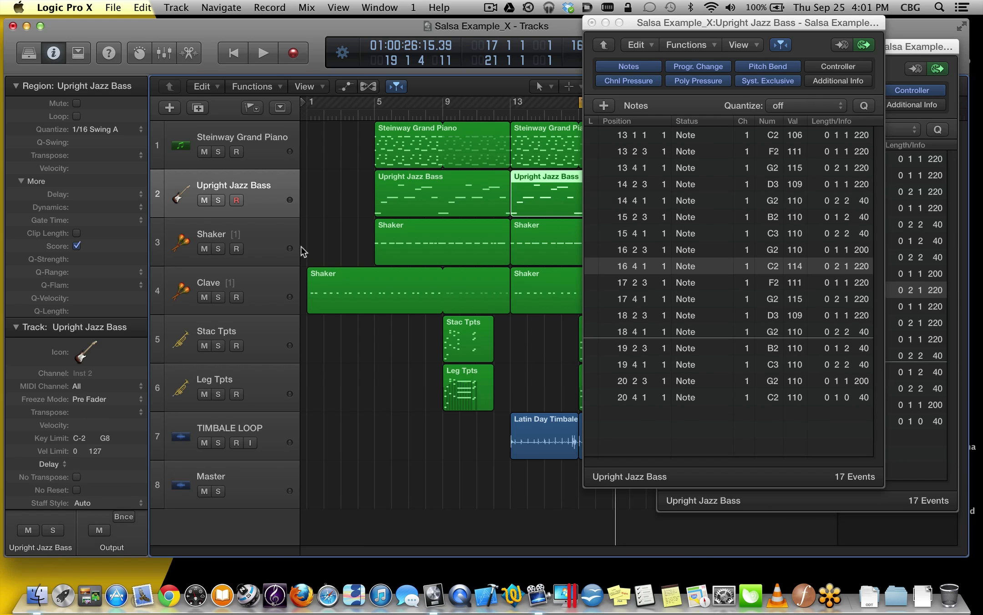
click(258, 161)
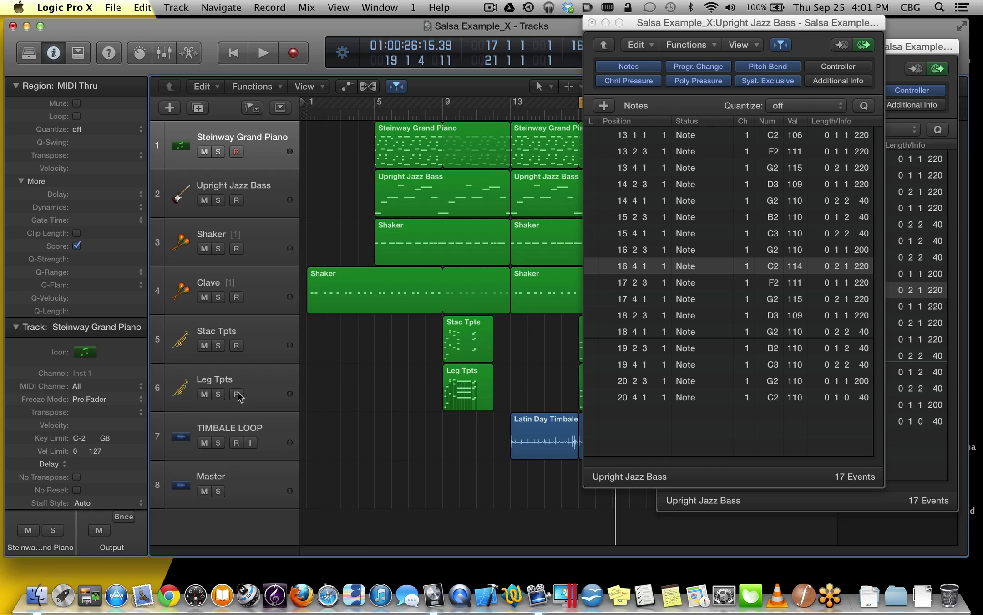
click(251, 333)
click(259, 389)
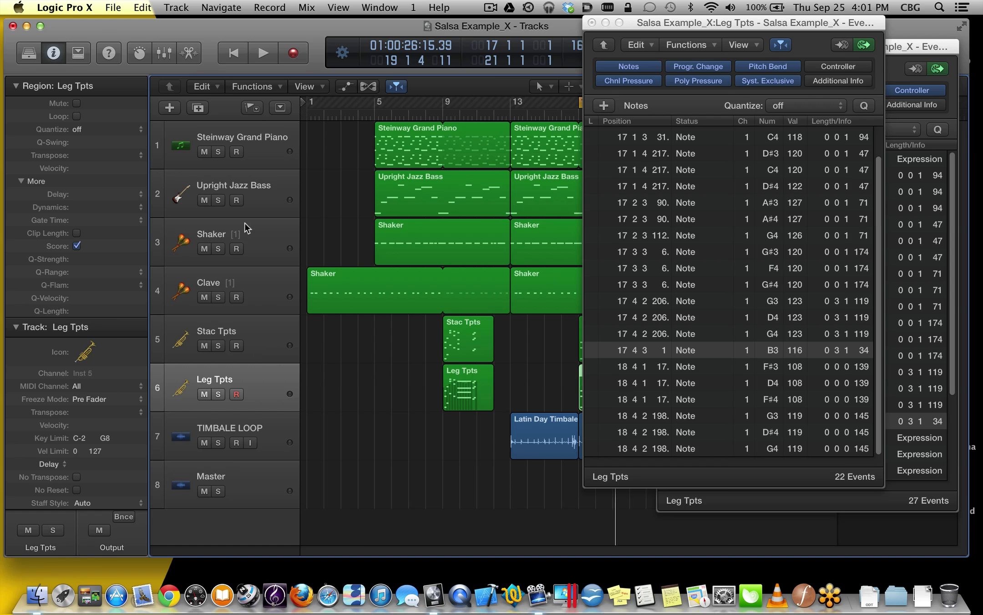
Show the Steinway Grand Piano region at bar 13 in the Event List and move that window clear of the cycle range
click(260, 150)
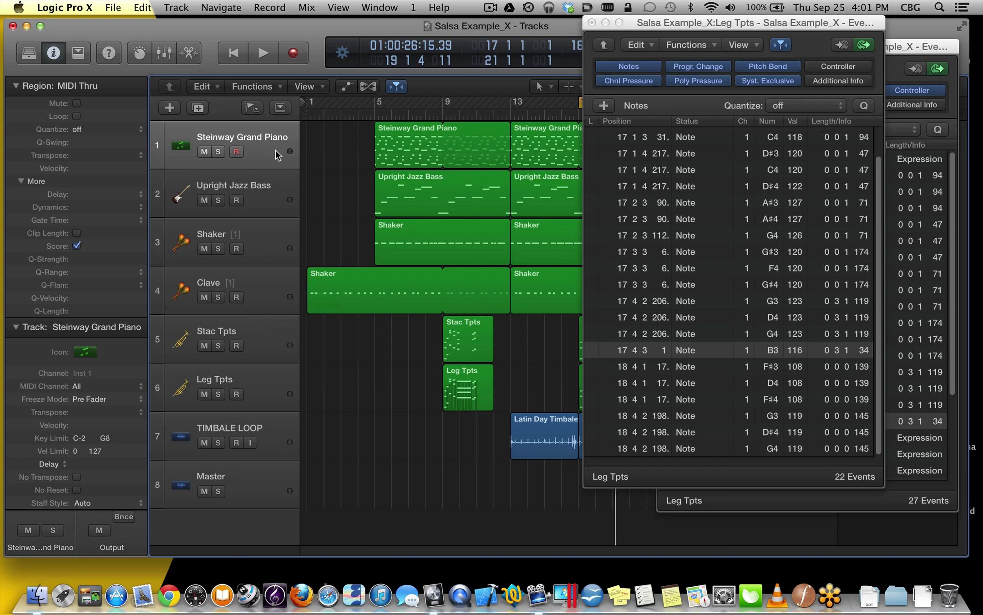
click(541, 145)
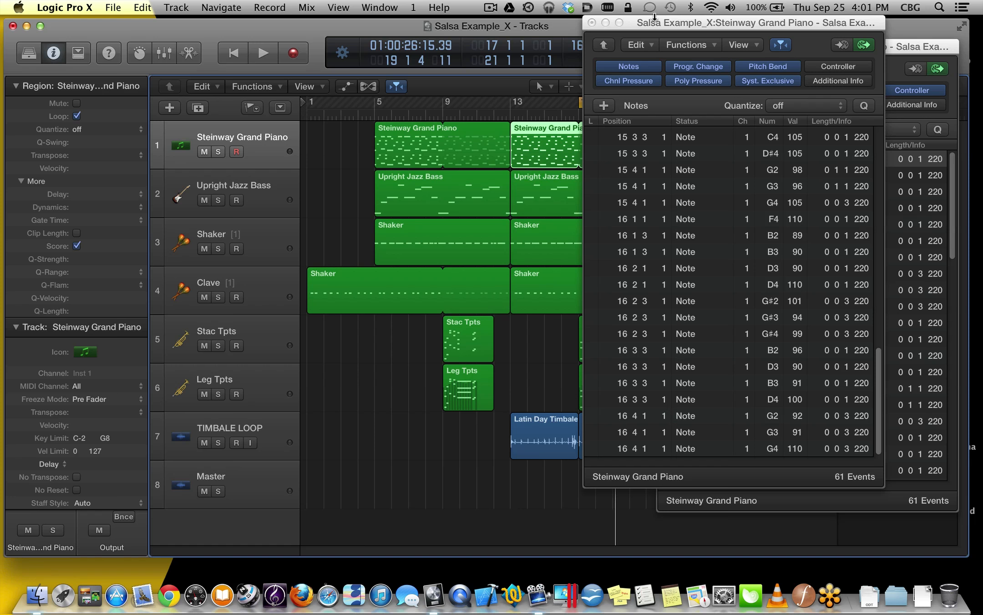
drag(656, 21, 699, 20)
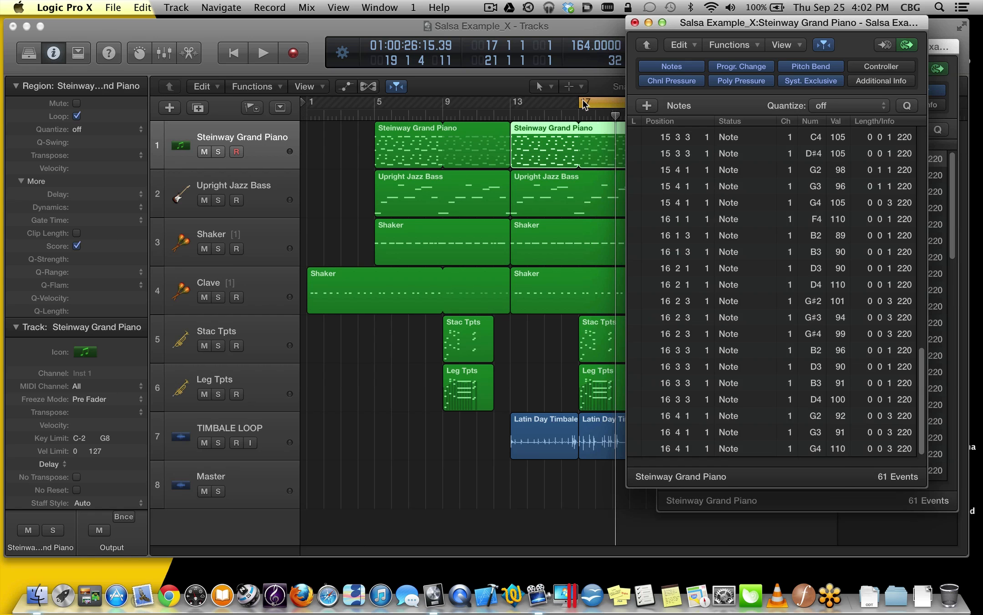
Solo the Steinway Grand Piano track and set the cycle range from bar 13 to bar 17
click(560, 100)
drag(579, 109, 512, 112)
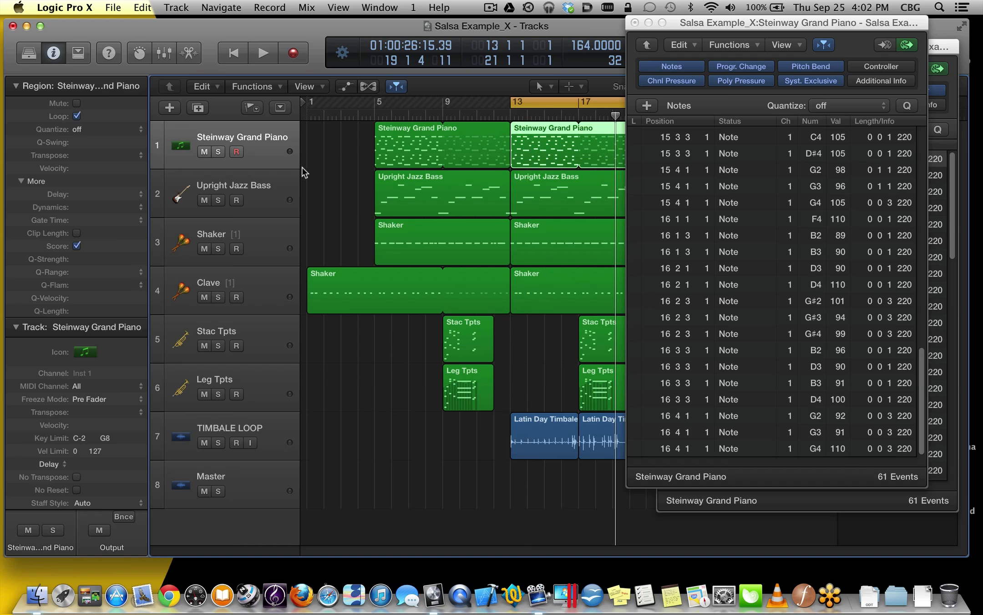
click(218, 152)
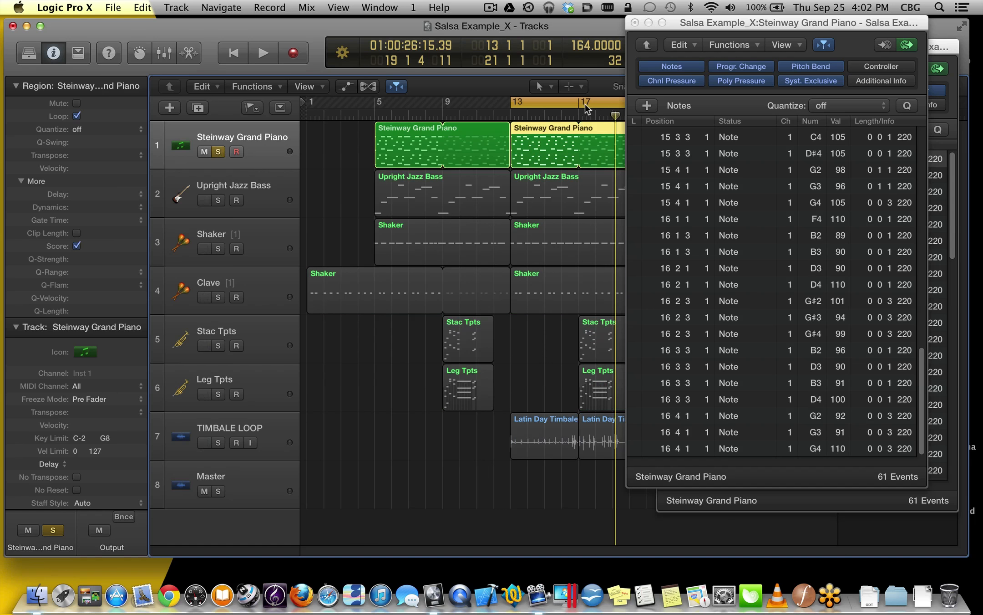
drag(689, 16, 805, 16)
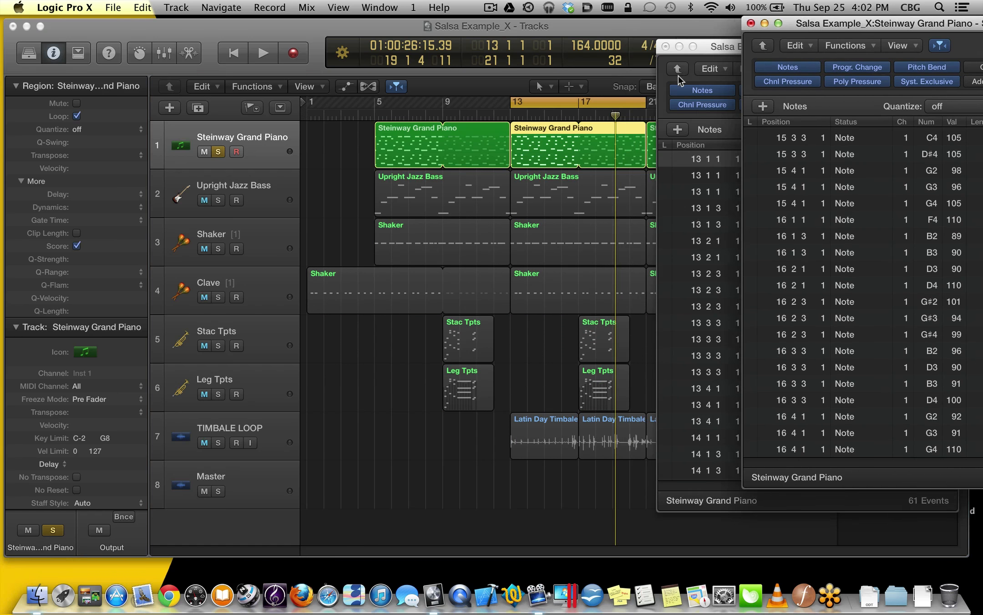
drag(641, 104, 587, 117)
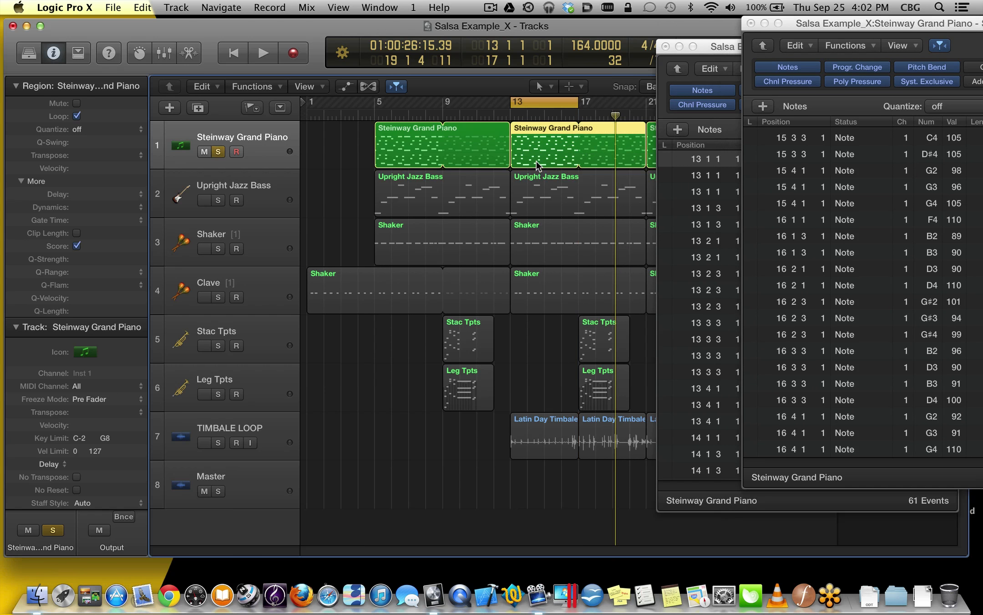
Bring the piano Event List fully into view and follow its events from bar 13 while playing the soloed piano, then stop playback
drag(840, 26, 740, 31)
scroll(815, 301, up, 10)
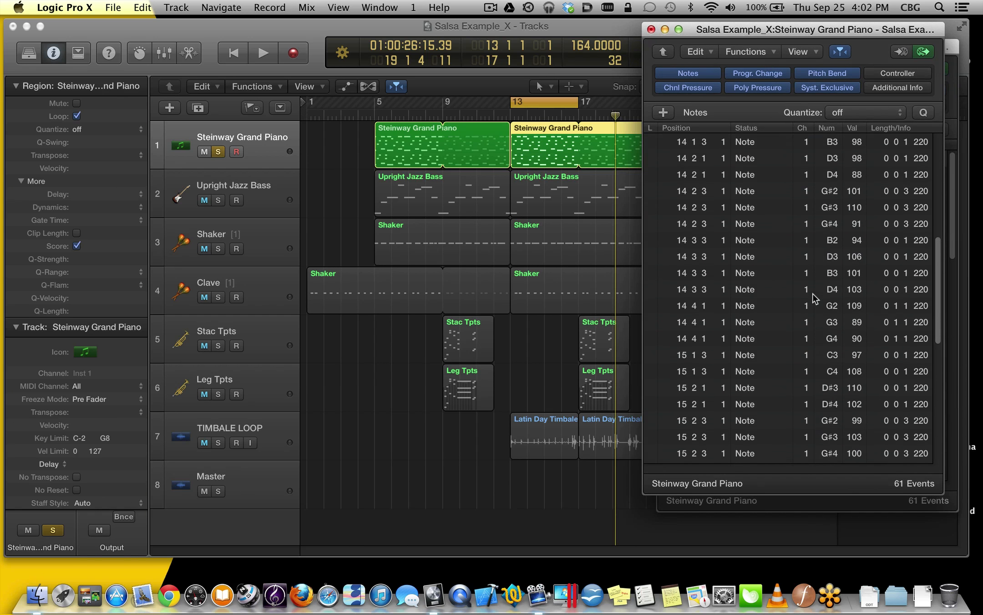
scroll(815, 298, up, 2)
key(space)
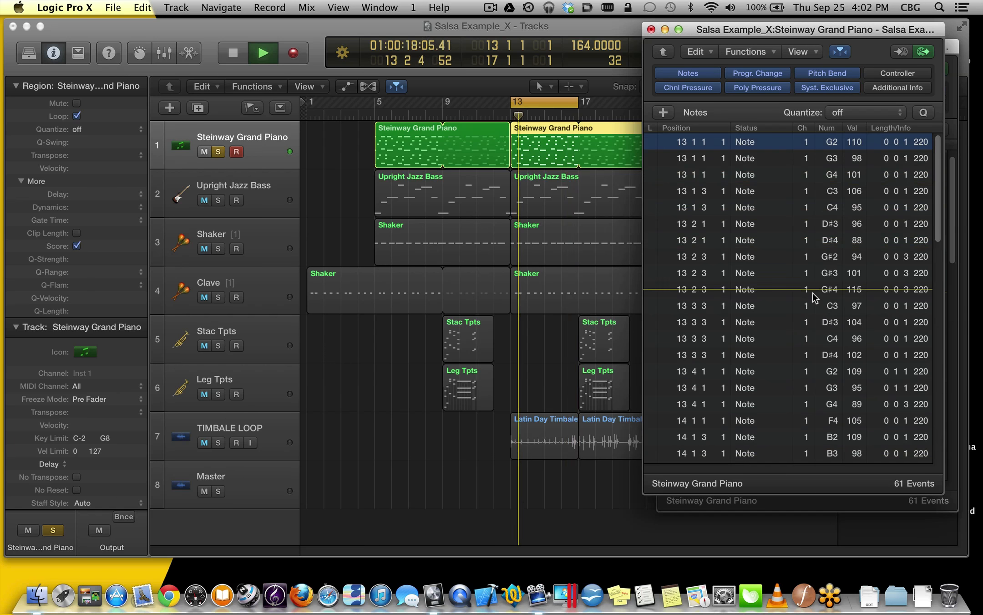
key(space)
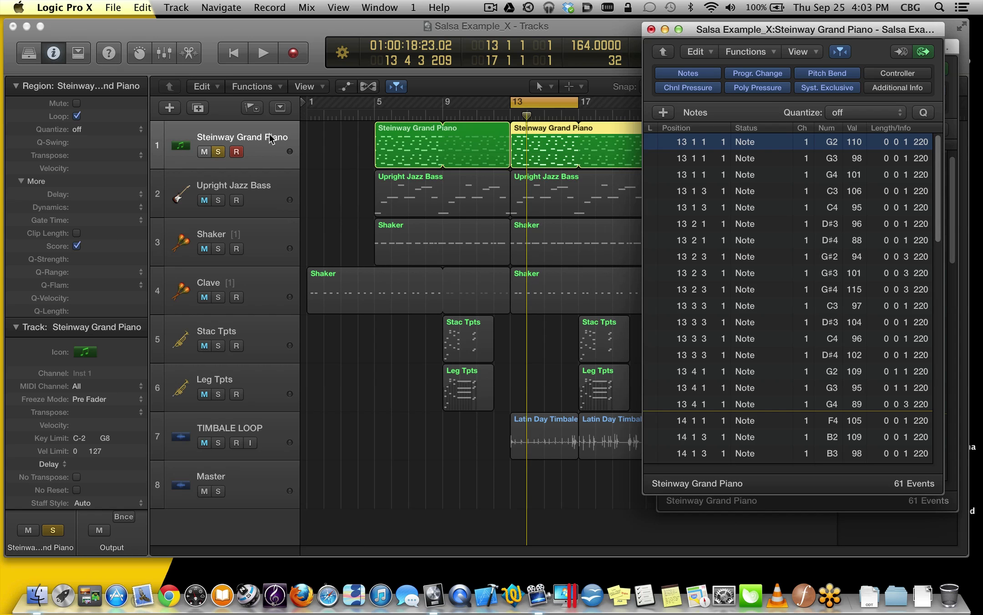
Turn off solo on the Steinway Grand Piano track and extend the cycle range to end at bar 21
click(258, 89)
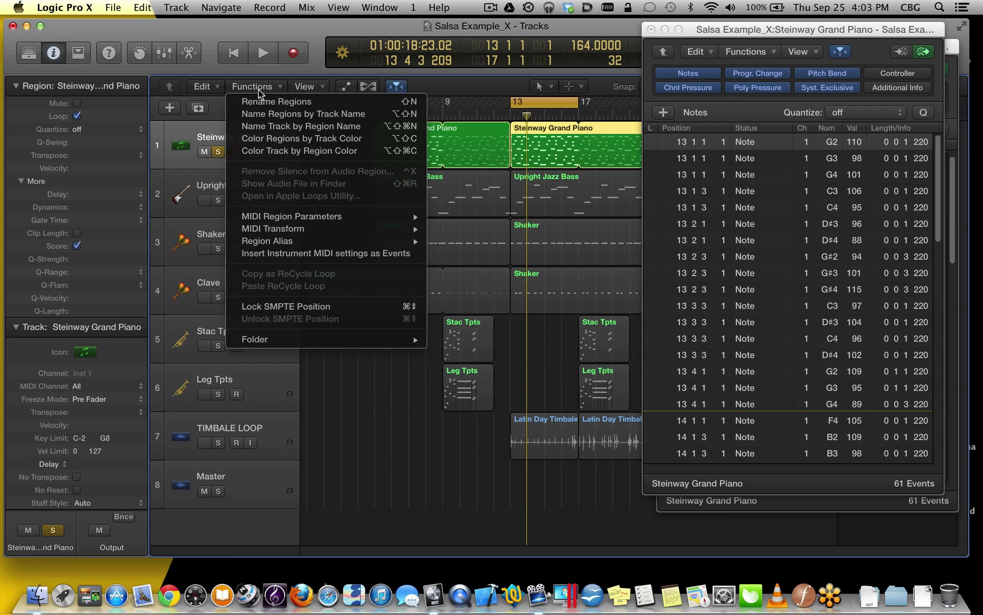
click(258, 89)
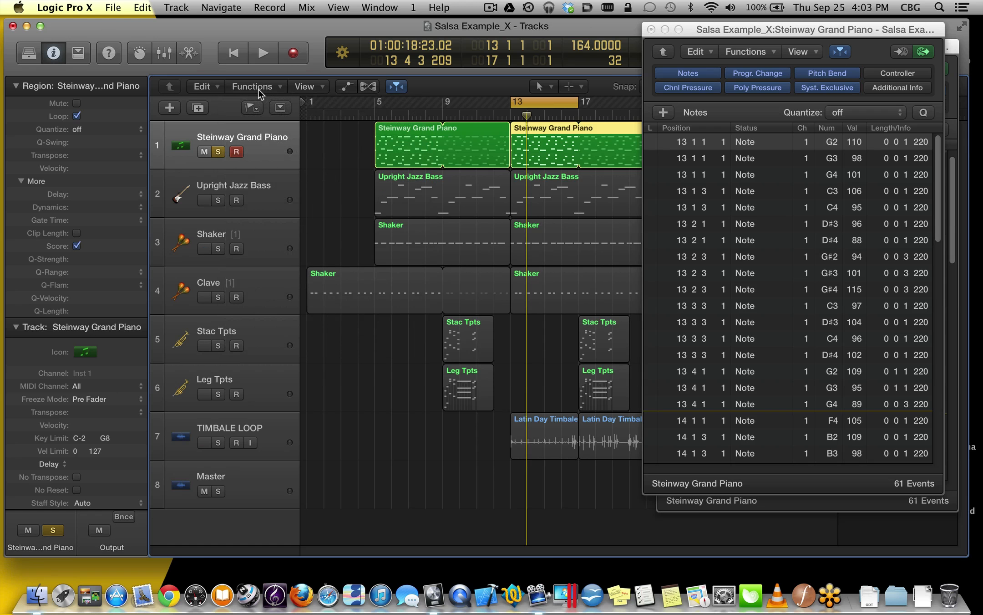
click(218, 151)
click(218, 152)
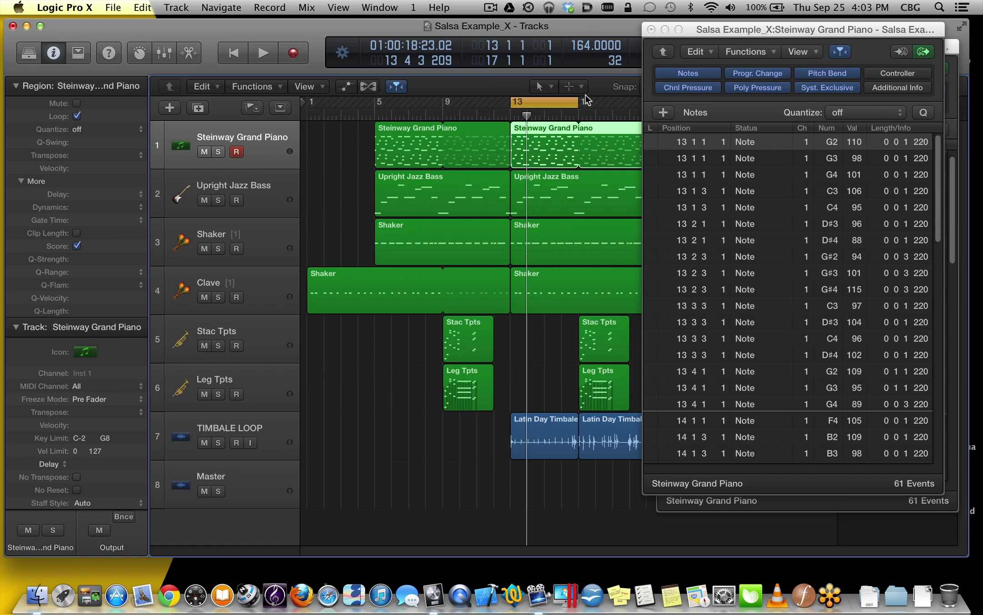
drag(577, 102, 647, 101)
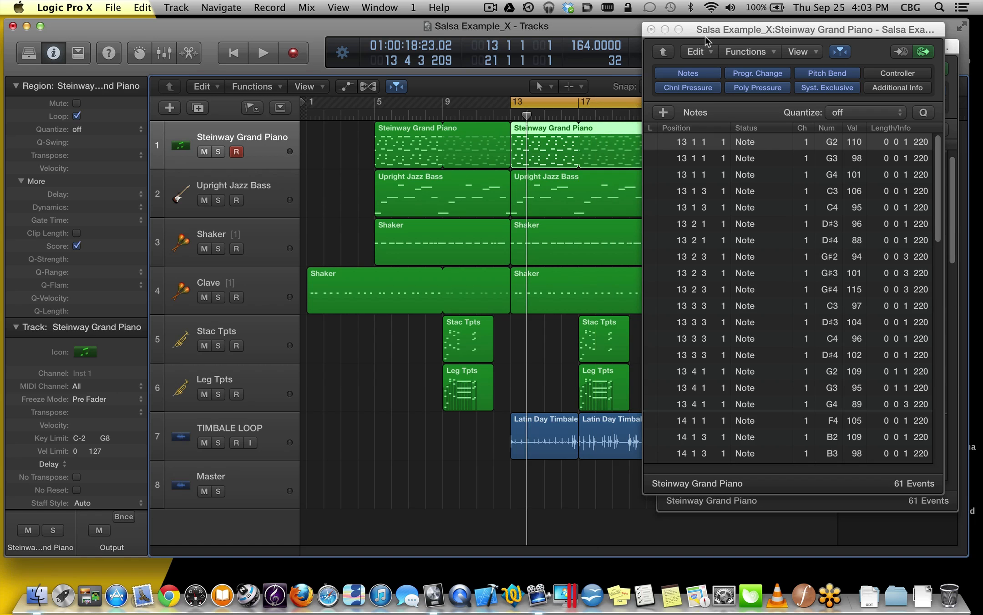
drag(729, 35, 822, 30)
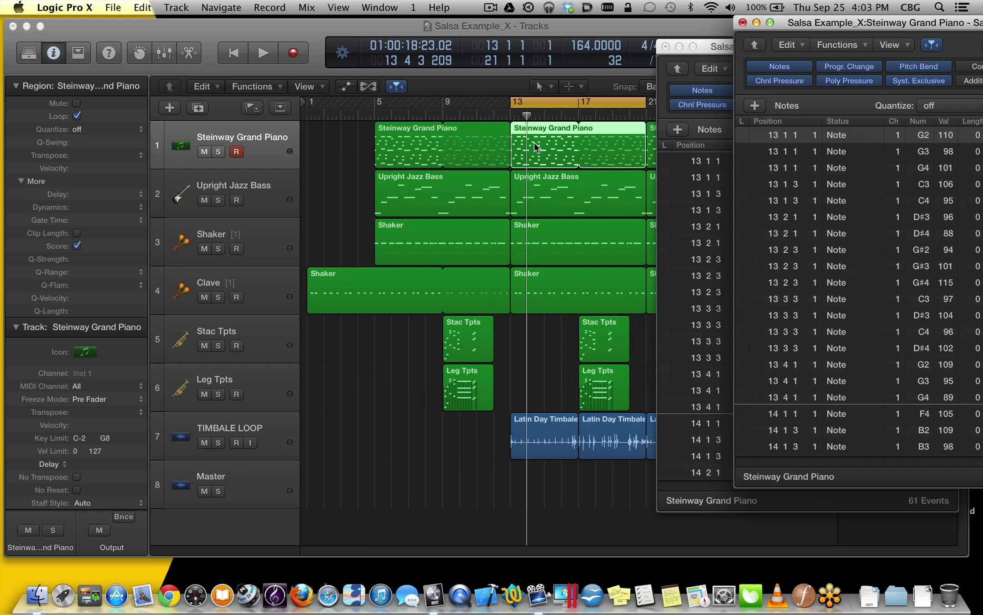
Select the piano, Upright Jazz Bass, Shaker and Clave track regions at bar 13 together and open them in a Score window
shift+click(557, 194)
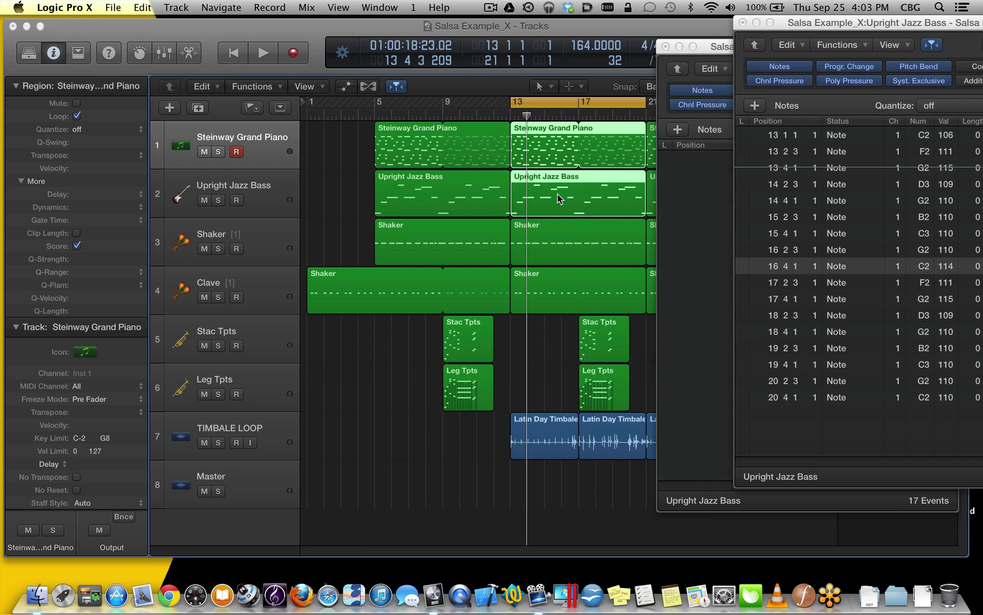
shift+click(559, 252)
shift+click(557, 287)
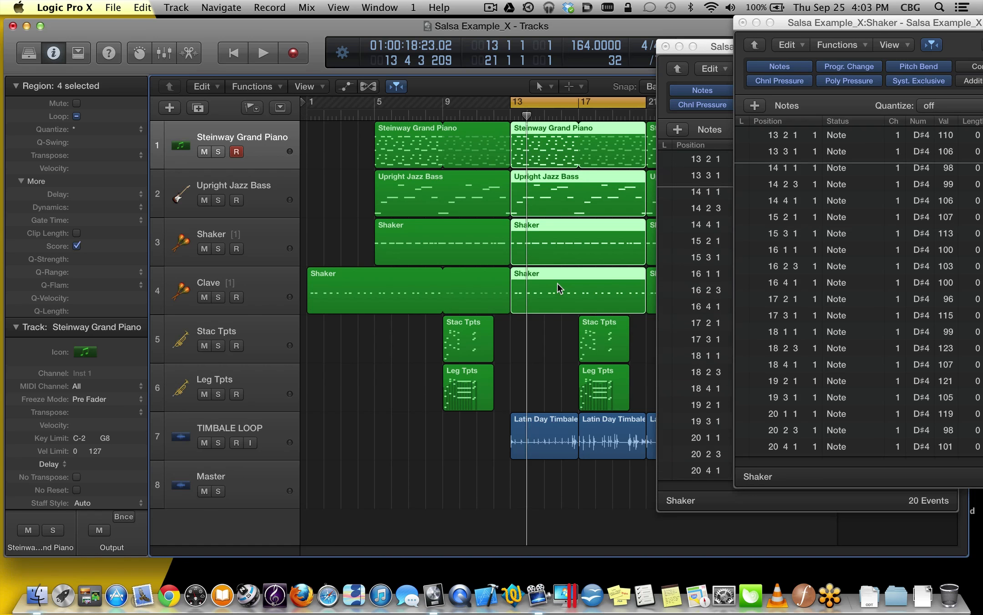
key(super+3)
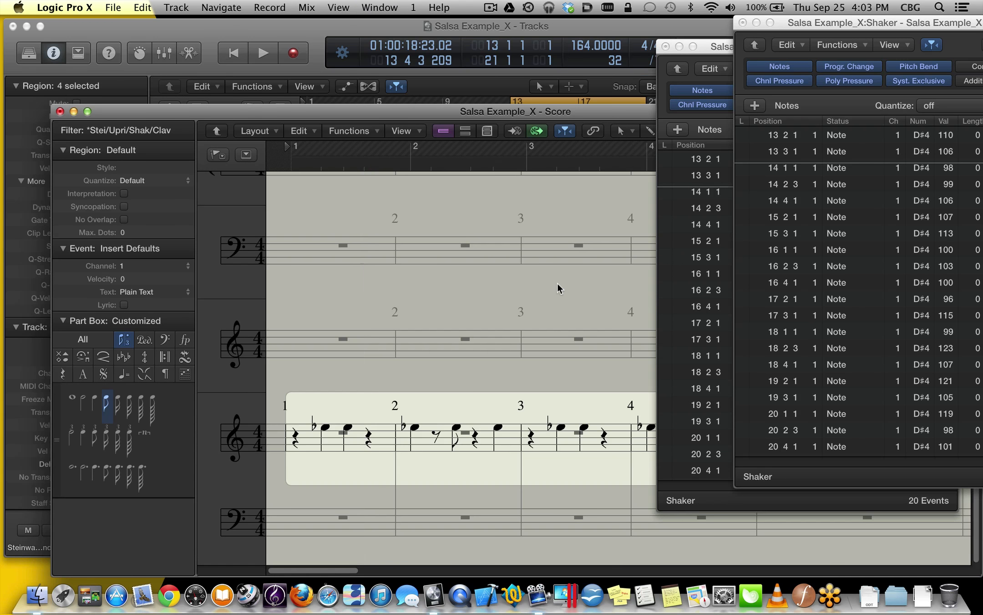
Play the selected parts from bar 13 in the repositioned Score window and zoom the score out
drag(482, 111, 261, 217)
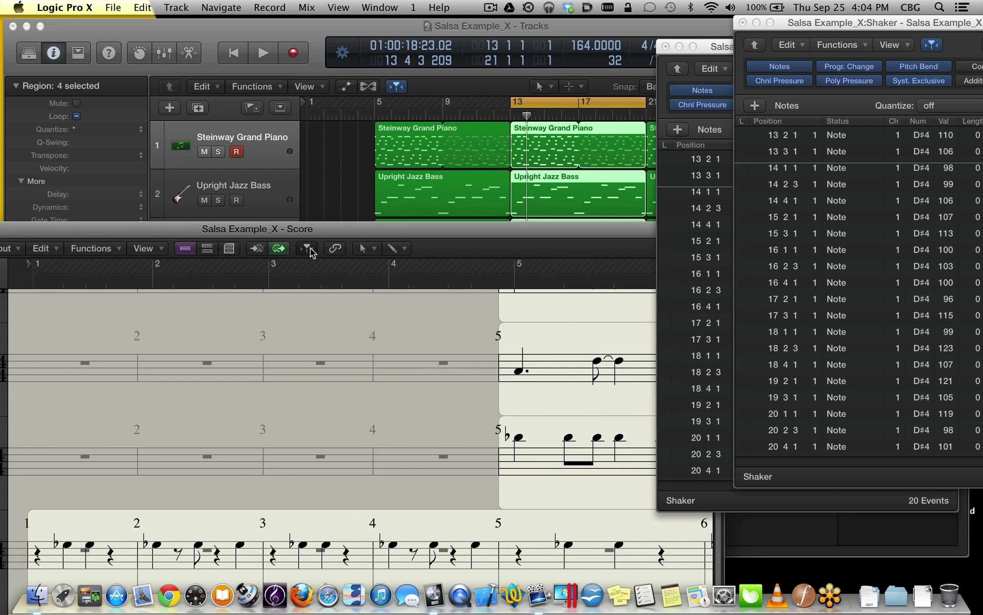
key(space)
drag(337, 228, 220, 22)
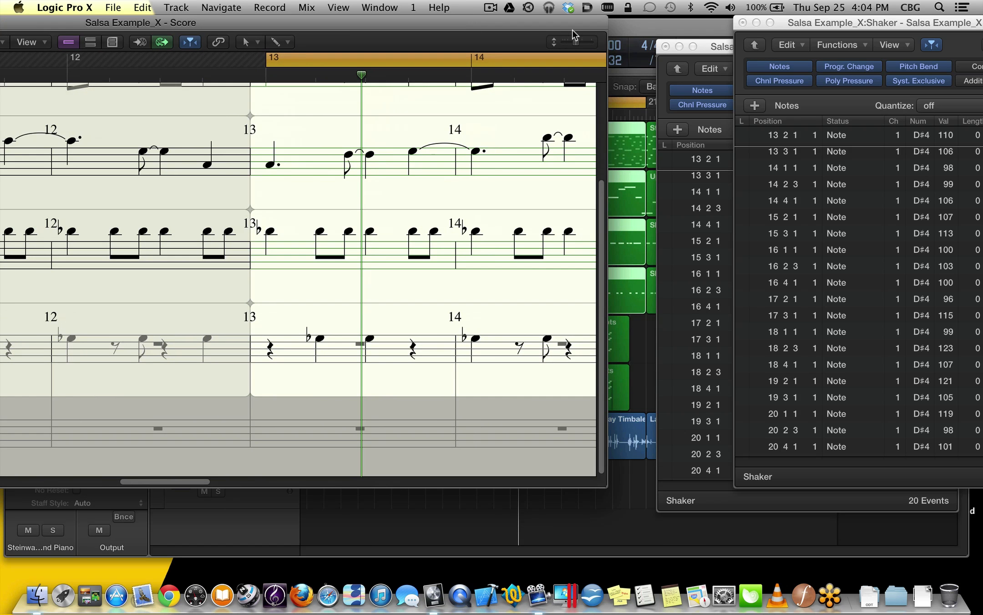
drag(576, 43, 556, 40)
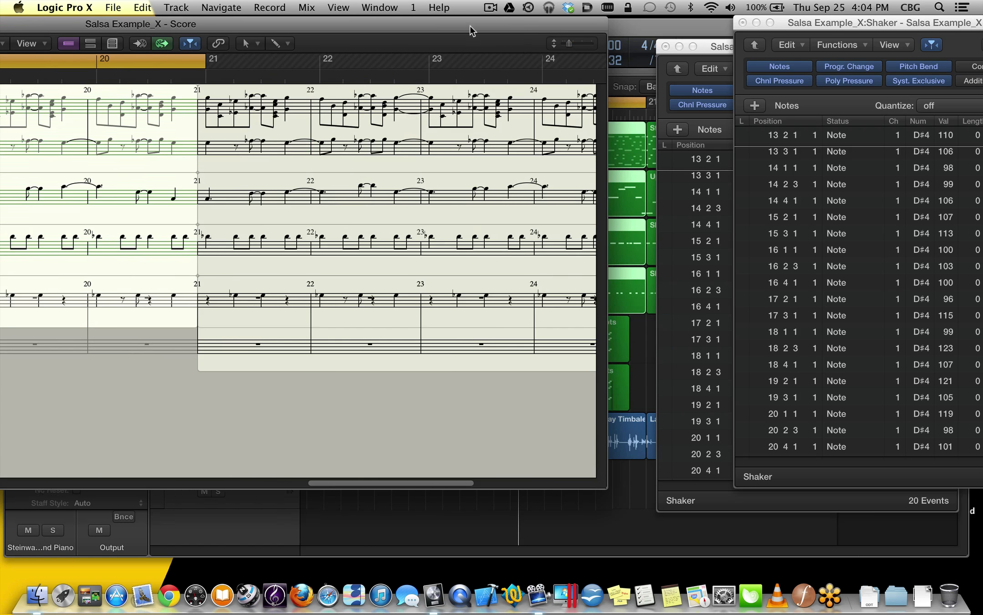
Reposition the Score window so the staff clefs show, and close the front Event List window
double_click(471, 24)
click(667, 8)
click(666, 11)
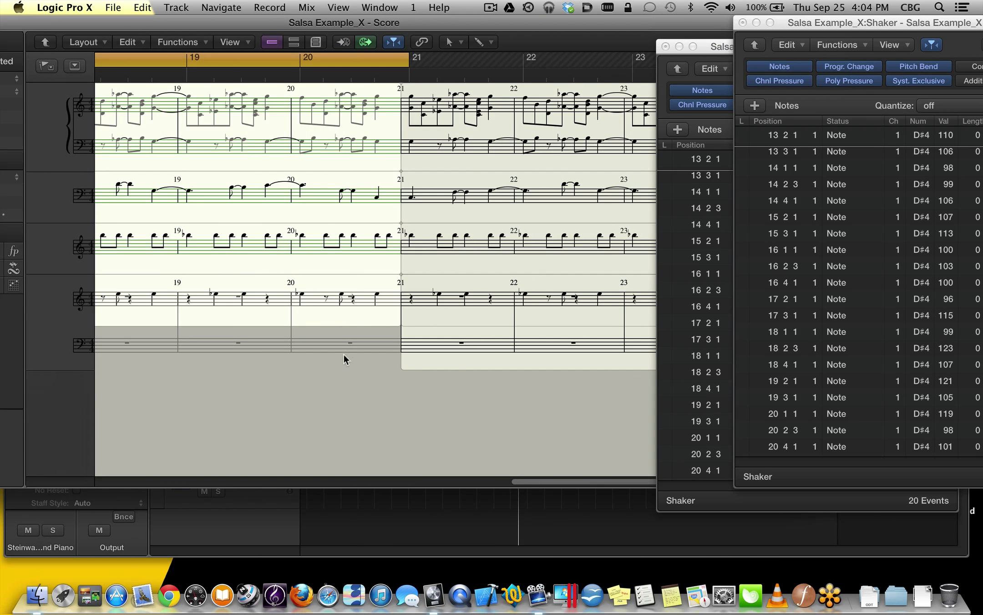
click(742, 22)
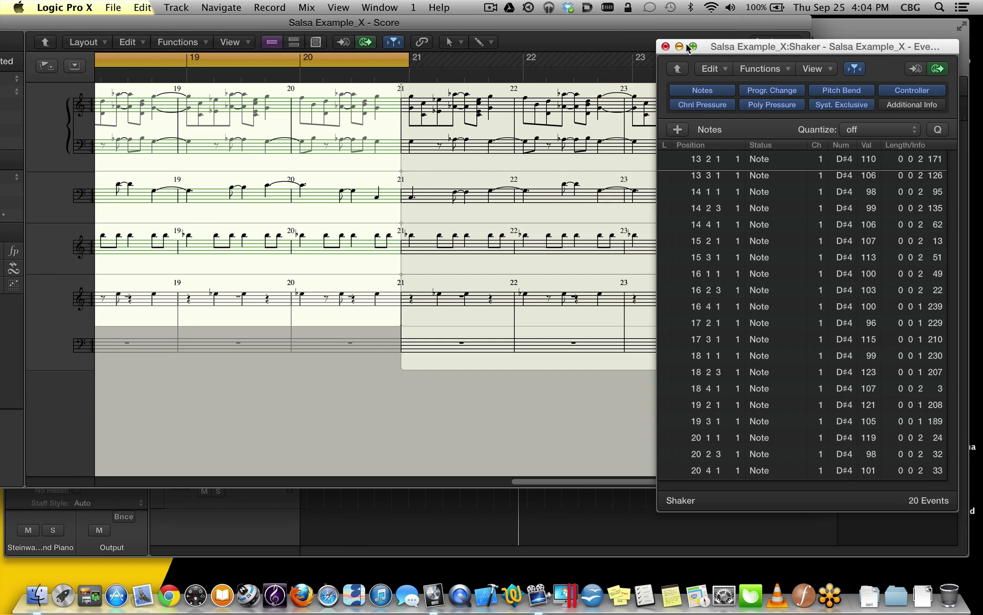
Close the Event List, enlarge the Score window and show the selected parts from bar 13 at a smaller zoom
click(665, 47)
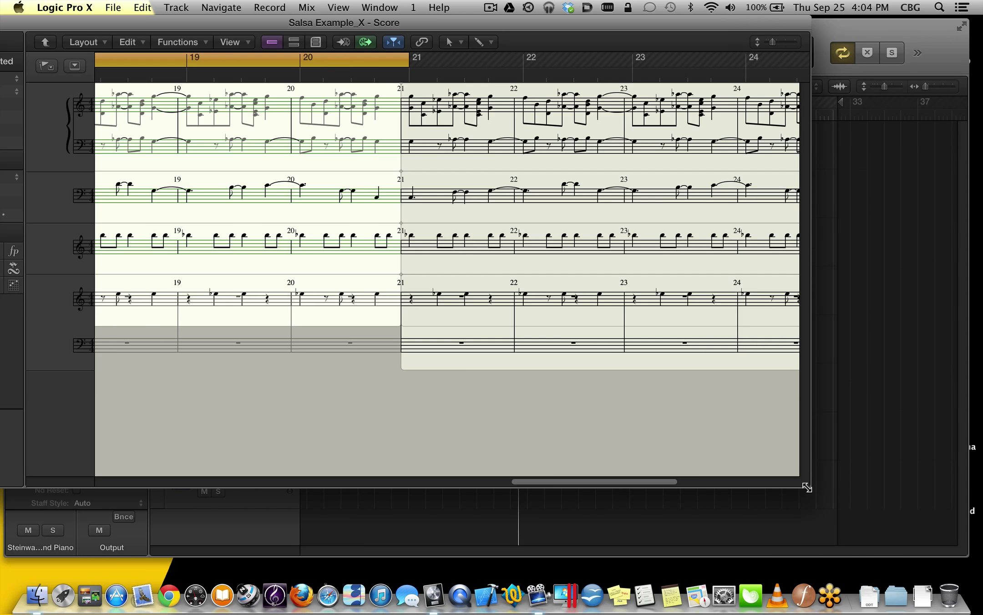
drag(807, 481, 871, 505)
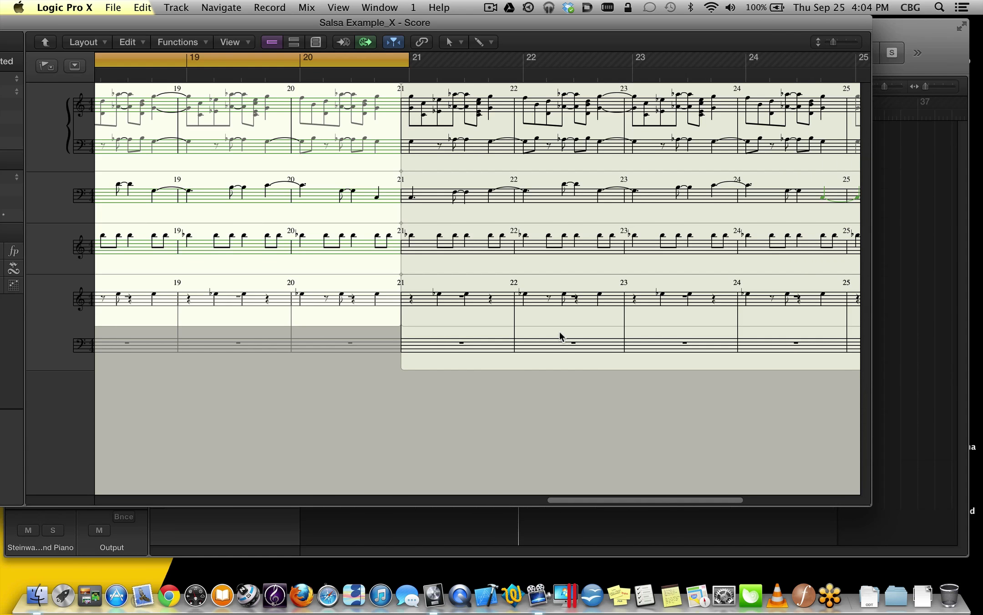
drag(674, 495, 515, 511)
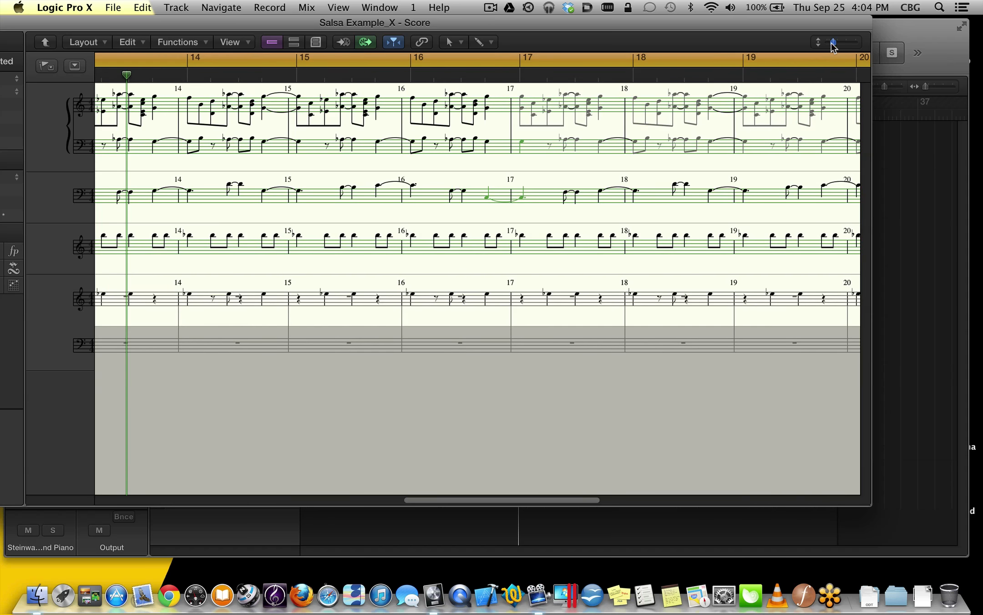
drag(831, 43, 832, 43)
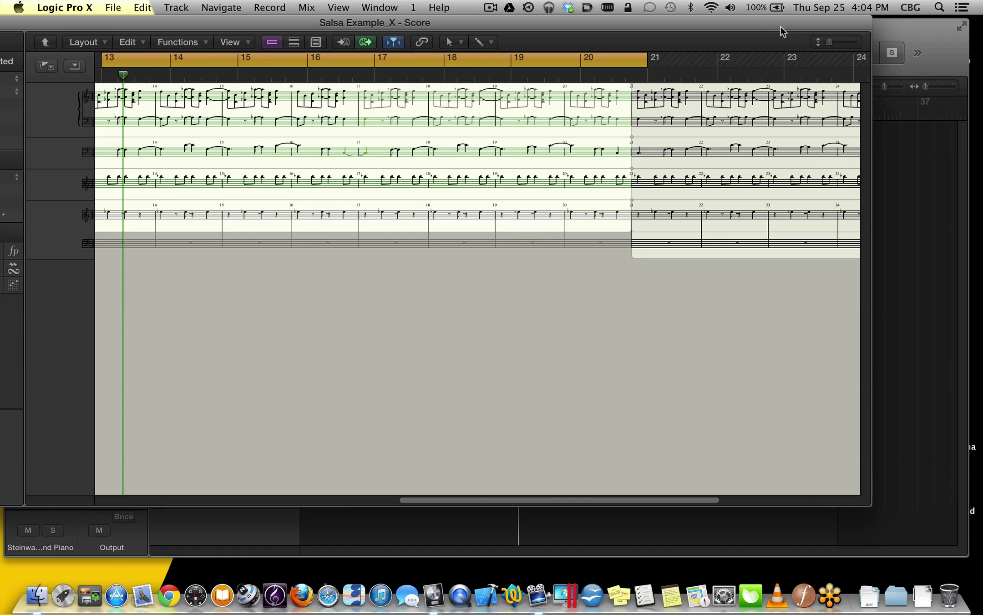
Reposition the Score window so its region inspector is fully in view, and close the window
drag(767, 23, 814, 23)
key(space)
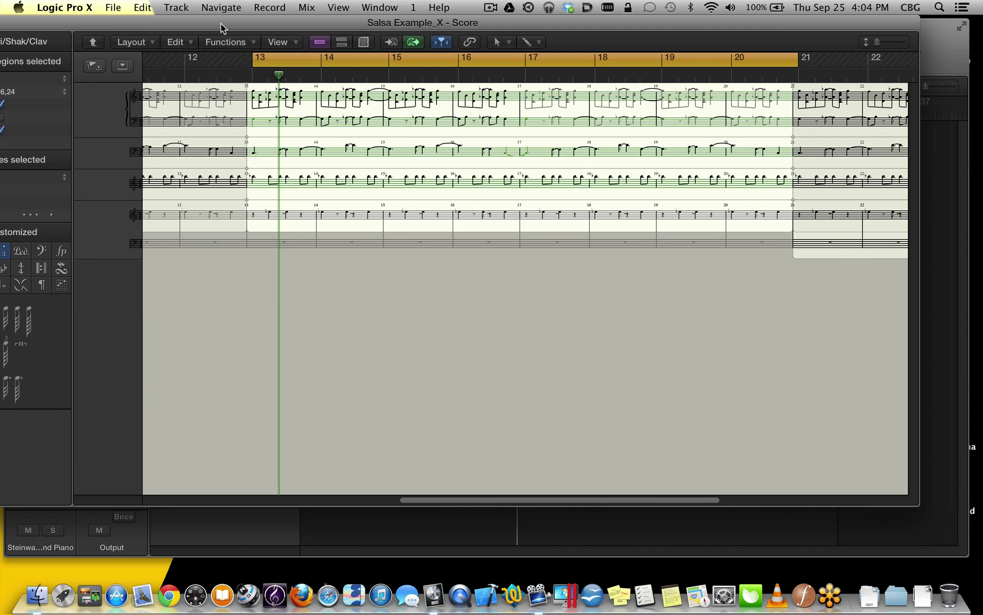
drag(220, 23, 289, 23)
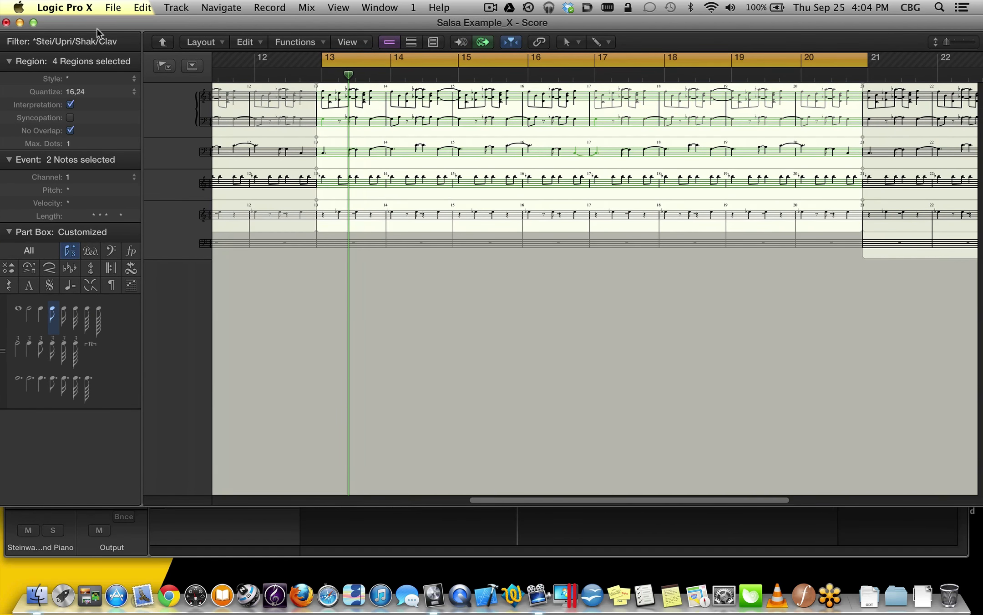
click(6, 23)
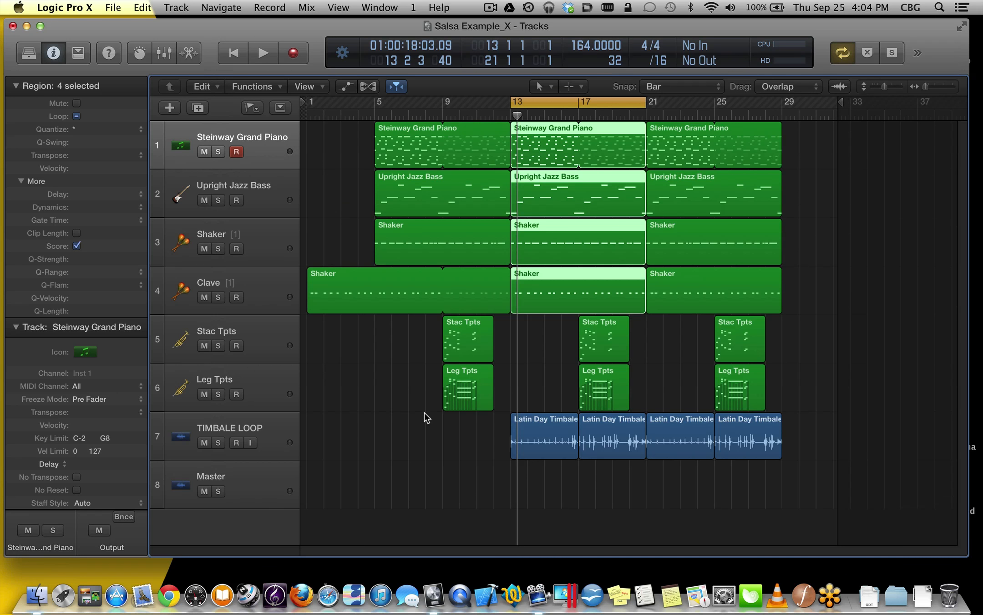
Select only the Steinway Grand Piano region at bar 13 and open the Humanize MIDI Transform for it
click(403, 420)
click(548, 144)
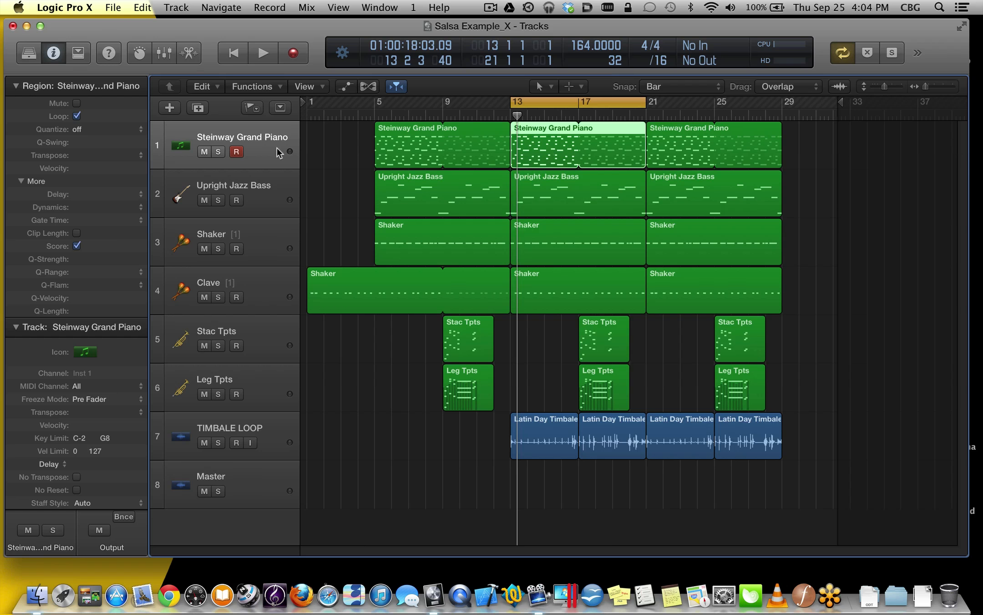
click(261, 87)
mouse_move(280, 242)
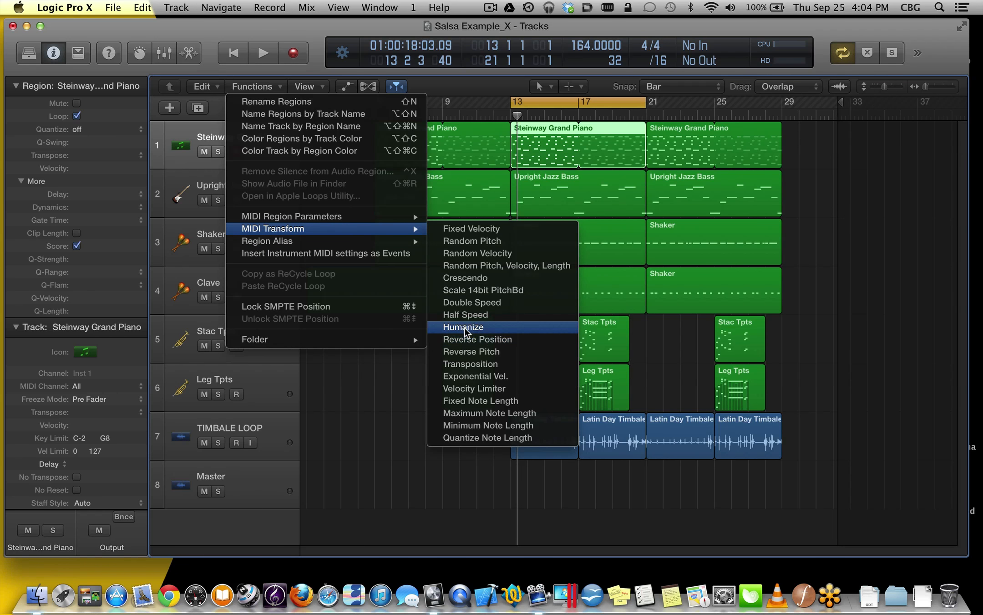
click(464, 328)
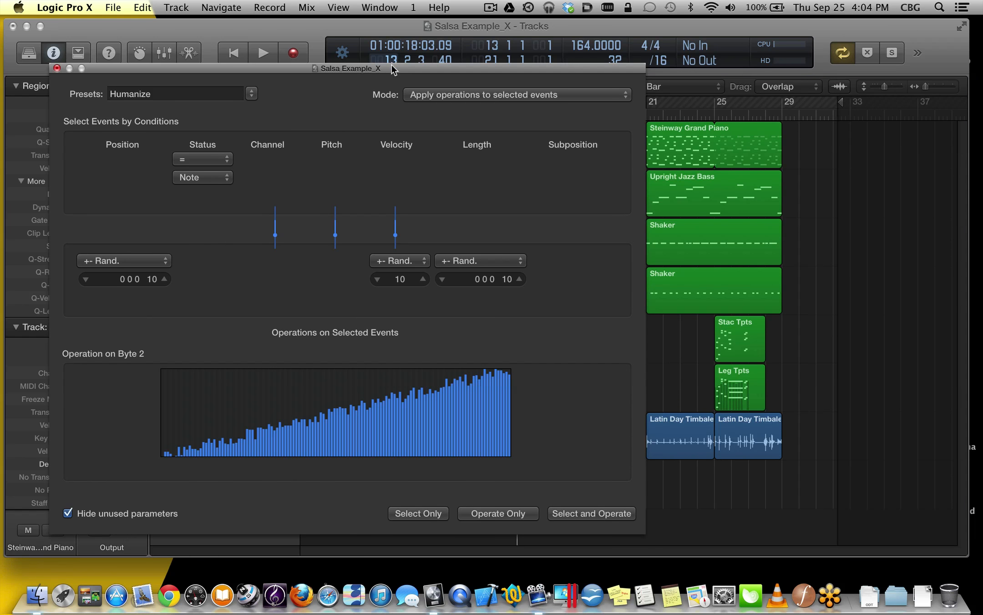
drag(391, 68, 351, 20)
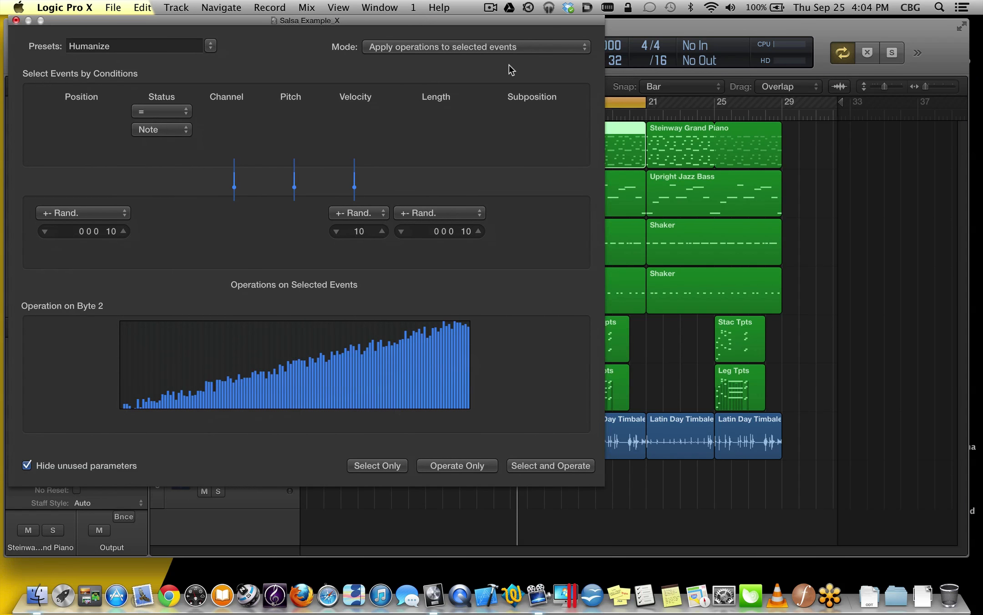
Open an enlarged Event List for the piano region beside the Humanize window and review the notes' velocities and lengths
key(super+0)
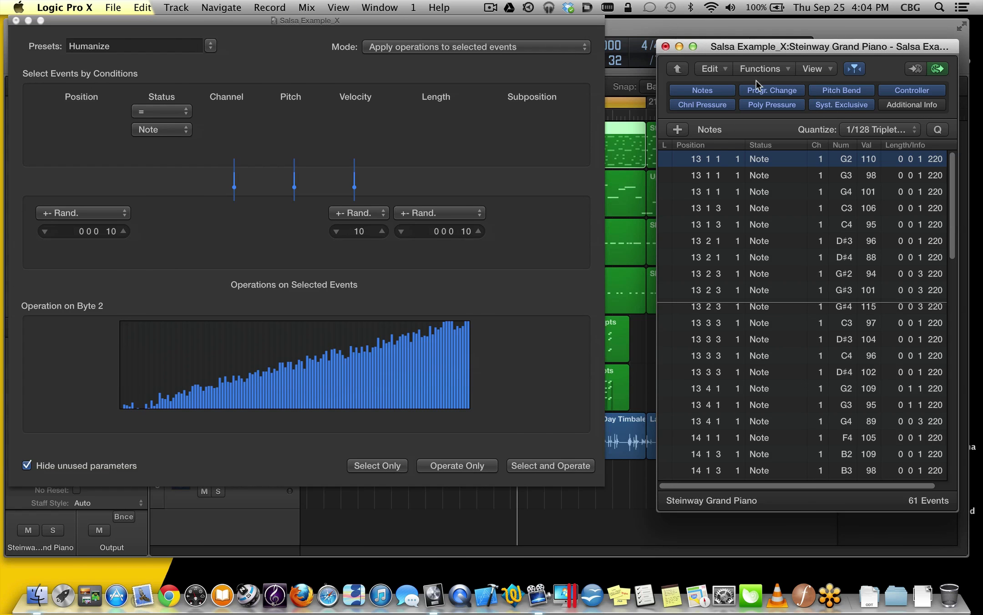
drag(764, 46, 726, 23)
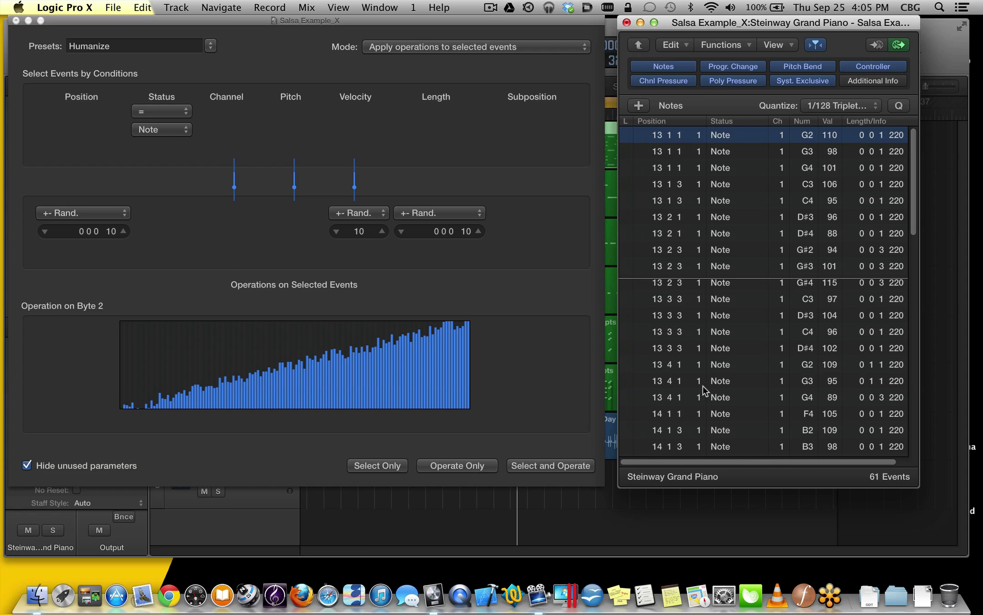
drag(918, 484, 945, 511)
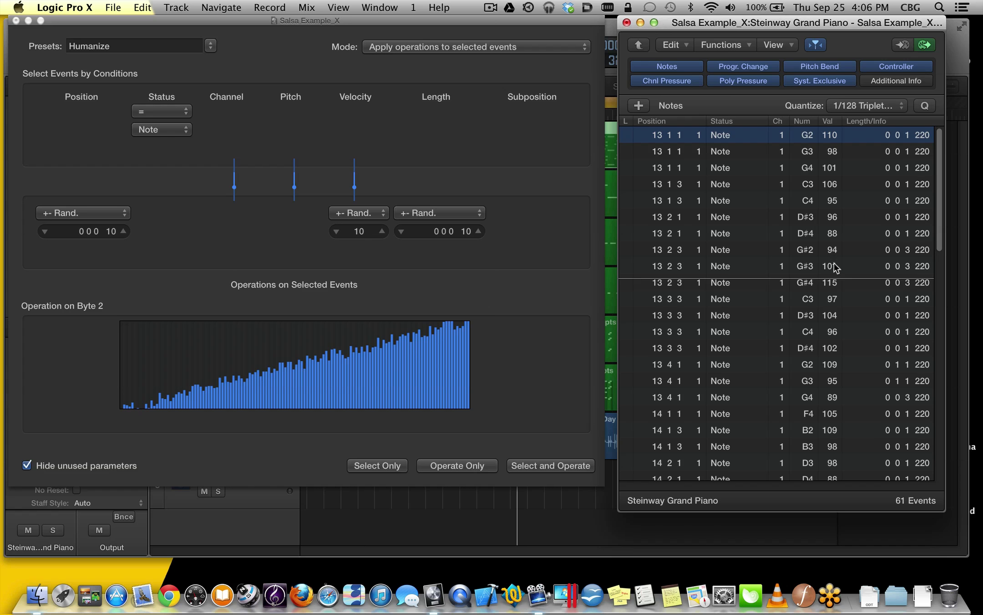
scroll(845, 407, down, 5)
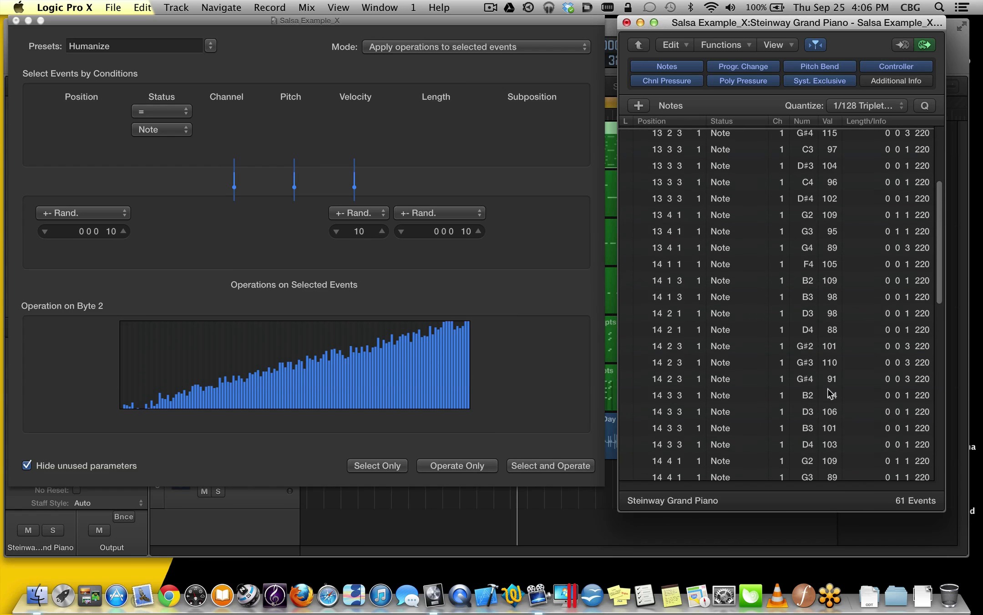
scroll(829, 393, down, 7)
scroll(833, 405, down, 3)
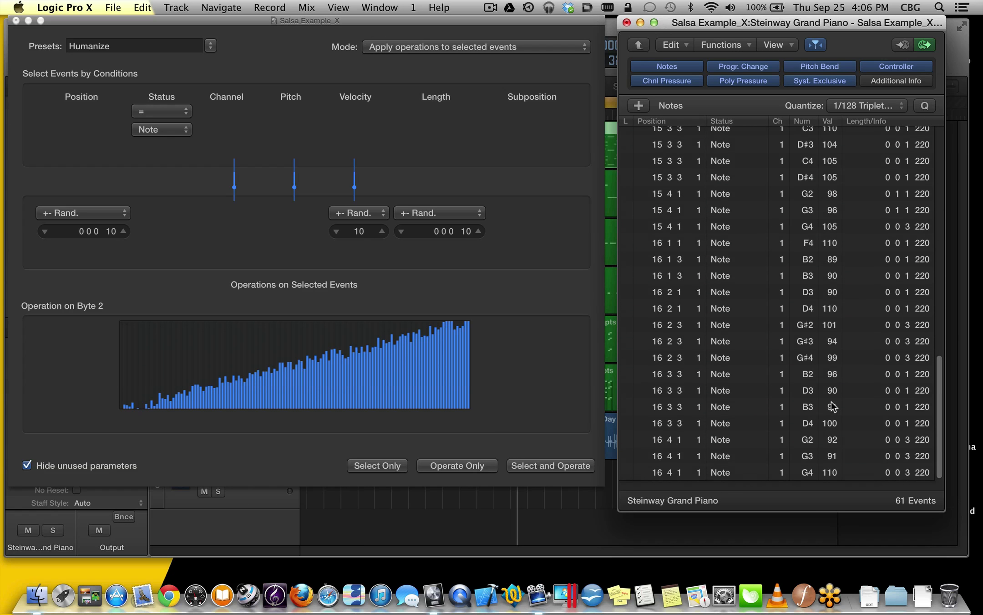
drag(942, 458, 939, 232)
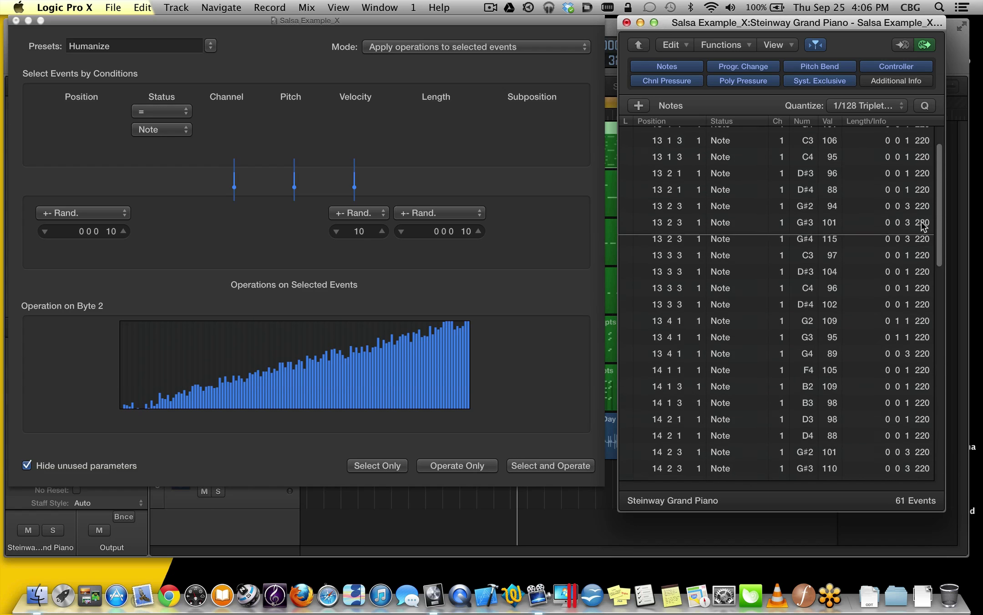
click(925, 135)
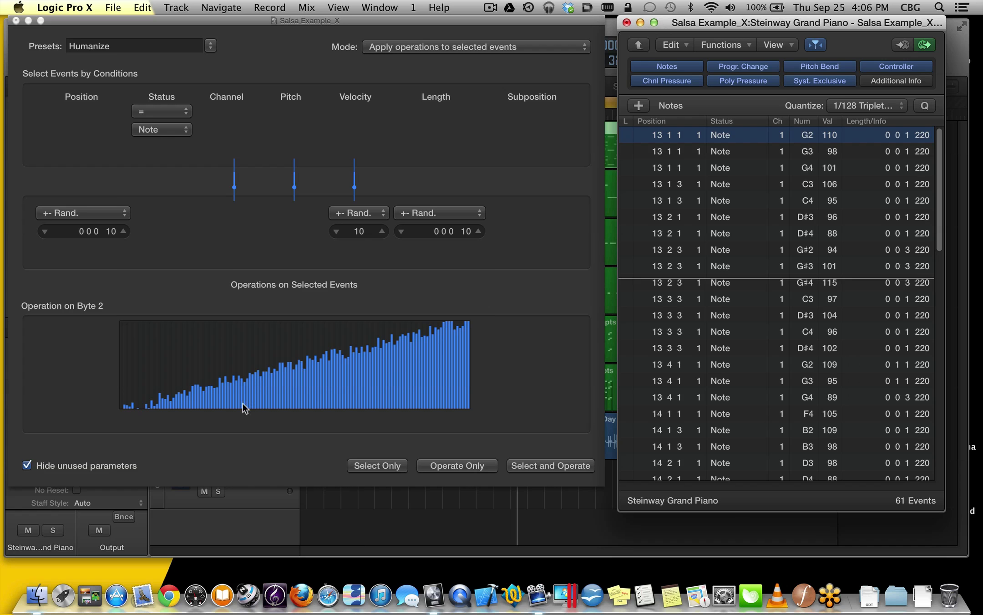
Open the piano region in a Piano Roll window and move it and the Event List clear of the Humanize window
mouse_move(454, 23)
mouse_down()
mouse_move(506, 367)
mouse_move(463, 146)
mouse_move(649, 604)
mouse_move(416, 41)
mouse_move(459, 51)
mouse_move(465, 253)
mouse_move(454, 18)
mouse_up()
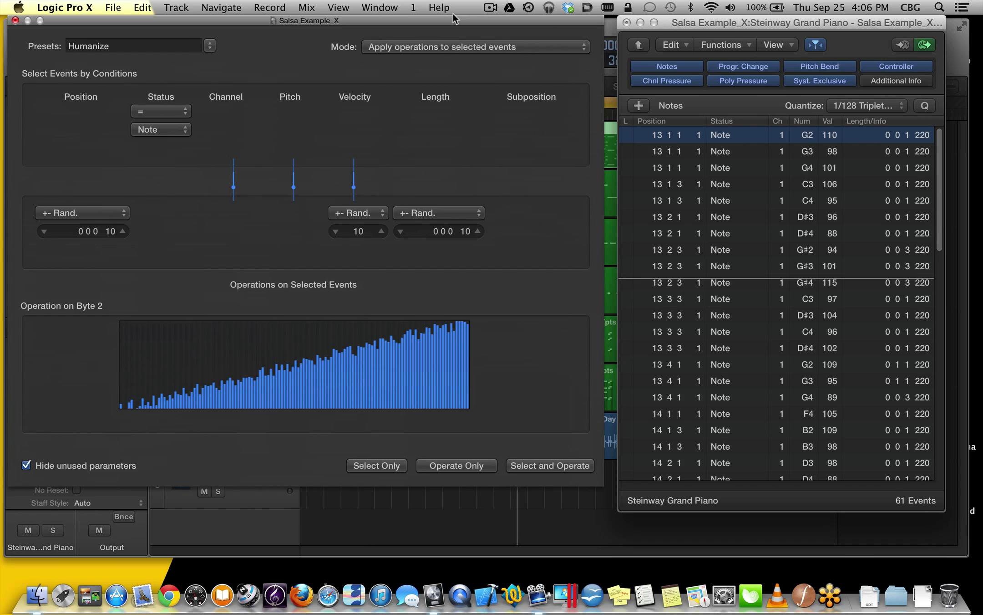
key(super+4)
drag(669, 26, 759, 26)
drag(641, 156, 608, 308)
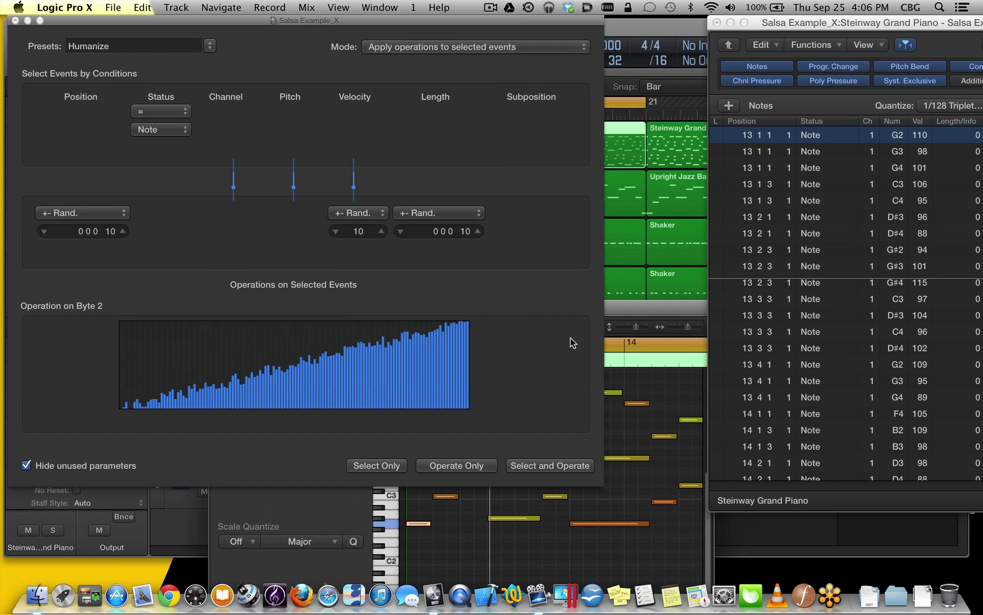
Select the note events matching the Humanize conditions without changing them, and rearrange the Piano Roll and Event List around the transform window
click(376, 465)
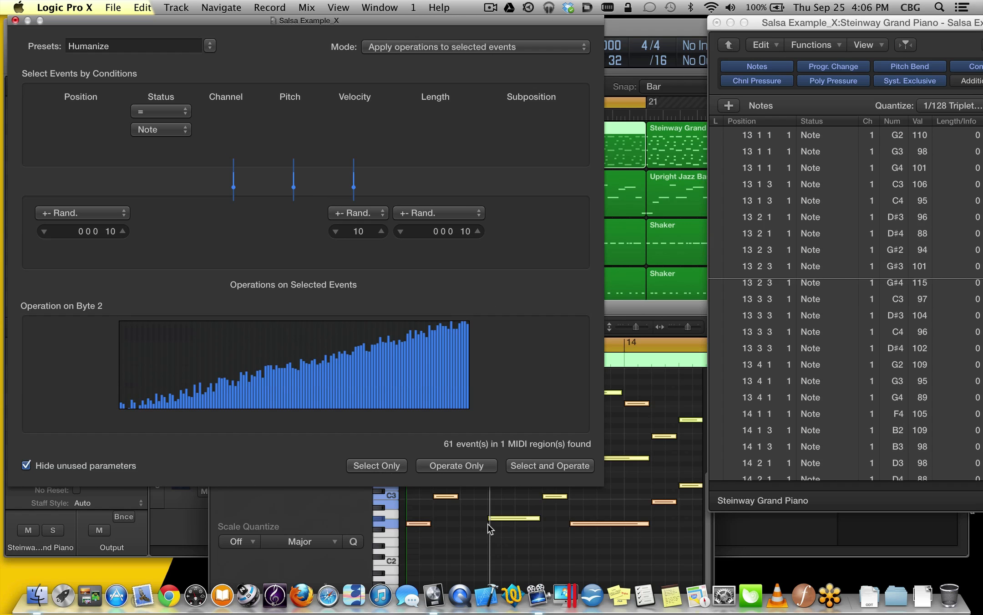
drag(645, 312, 745, 228)
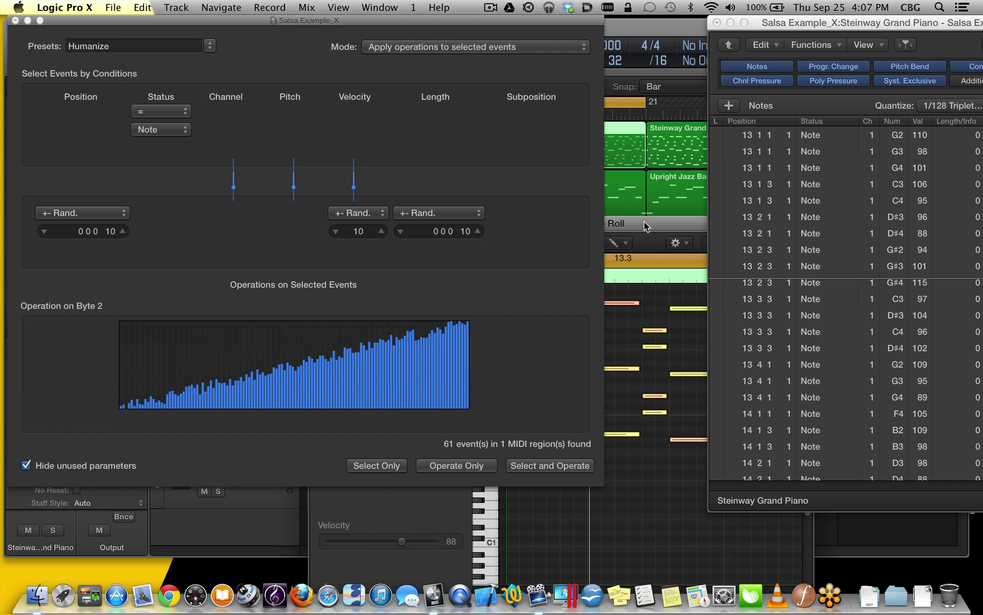
drag(646, 226, 569, 208)
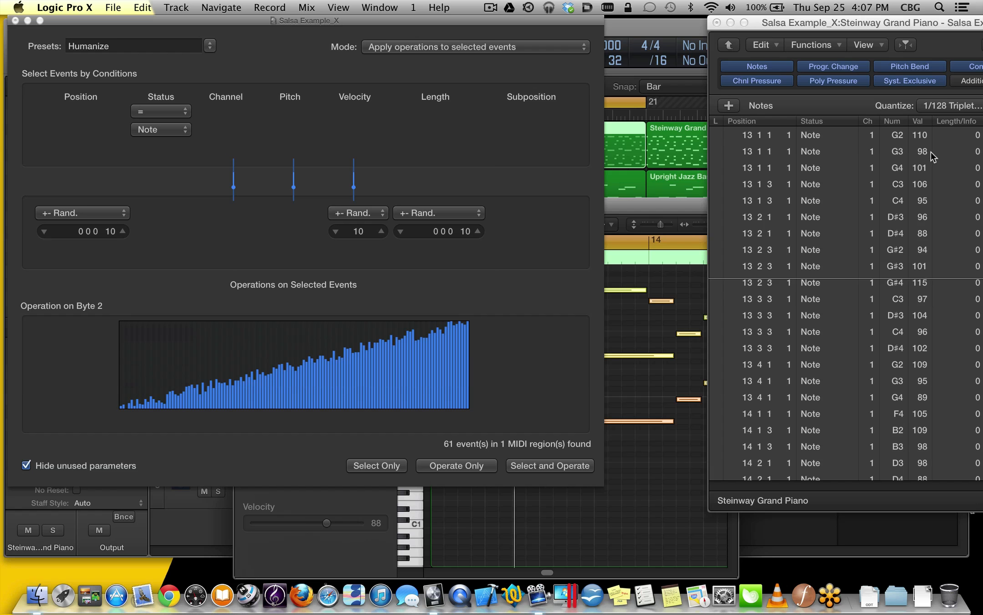
drag(856, 23, 787, 22)
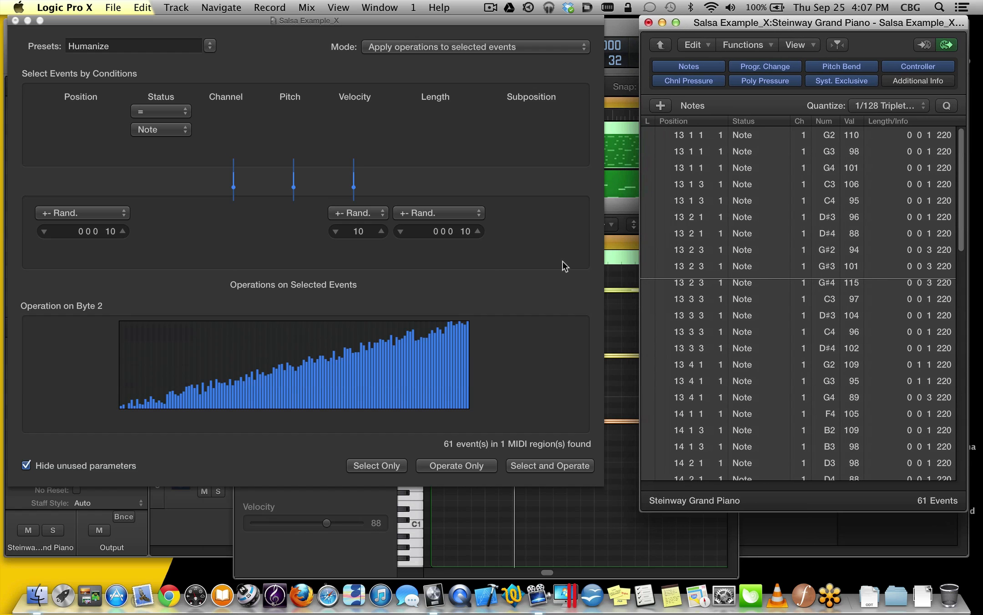
Apply the Humanize operations several times to the selected piano notes, randomizing position, velocity and length by 10
click(436, 468)
click(436, 471)
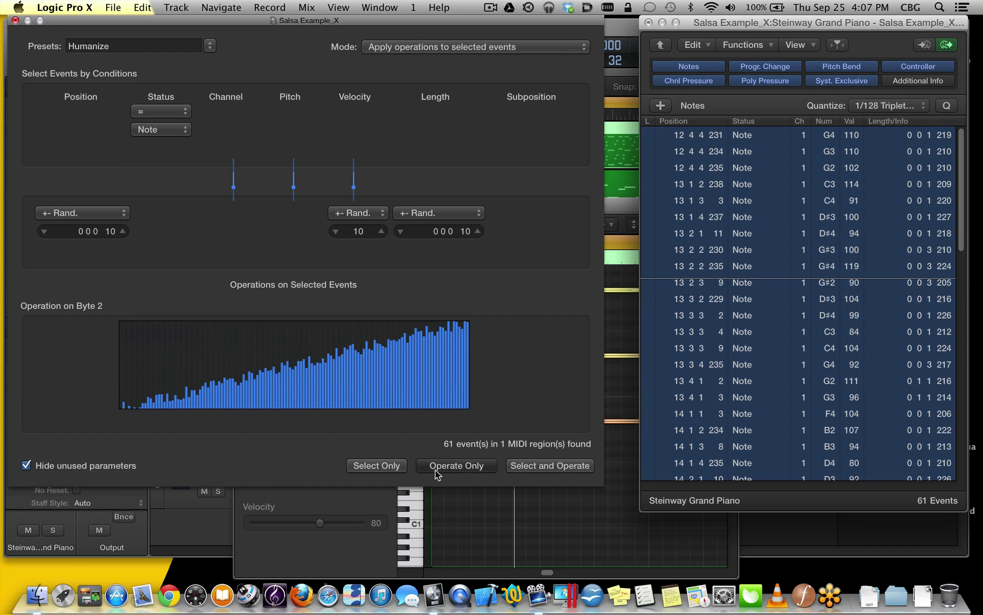
click(436, 469)
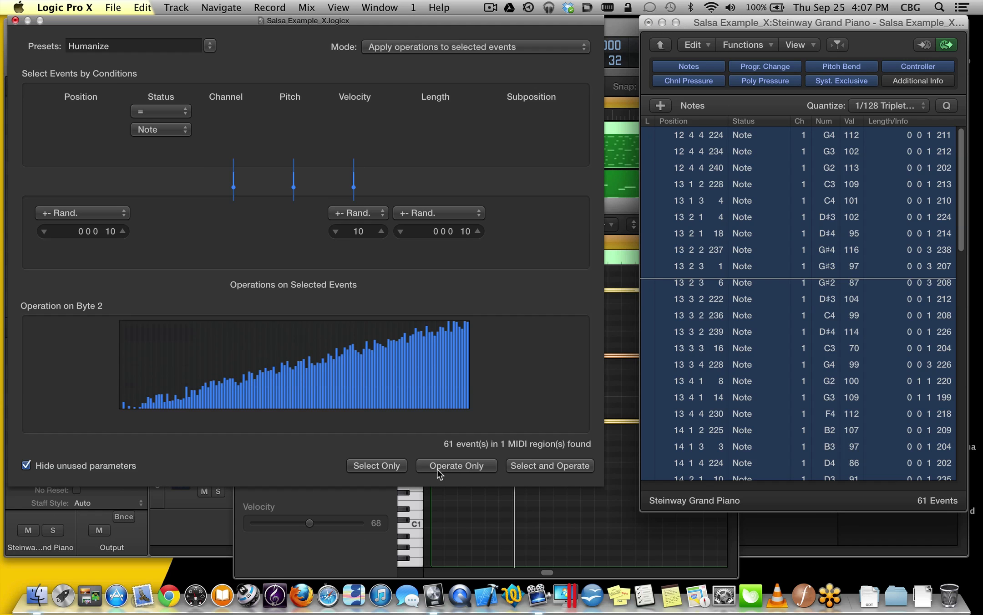
click(438, 468)
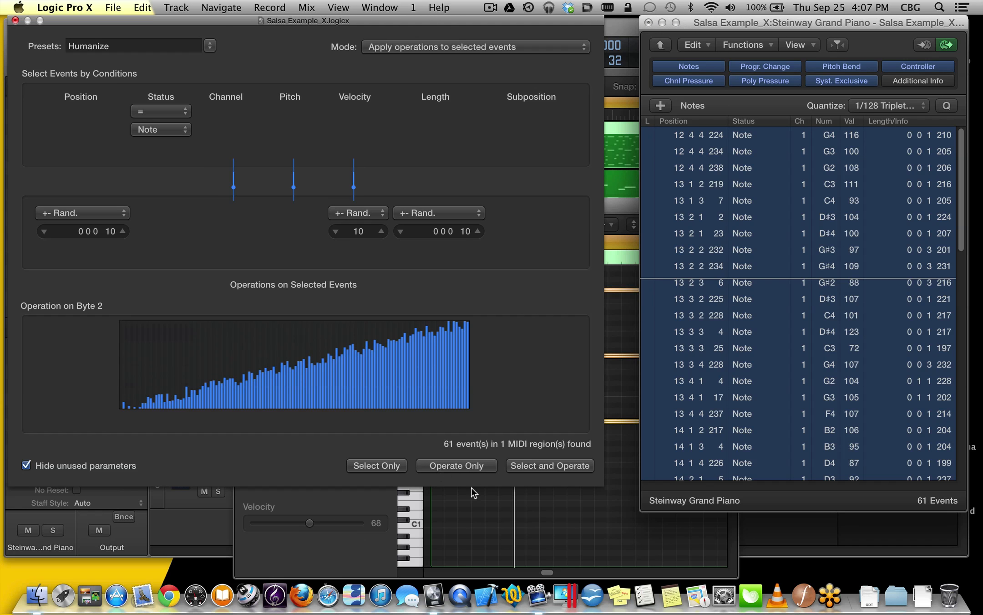
Solo the Steinway Grand Piano track and play the humanized region from bar 13 with the Humanize window moved back into view
key(space)
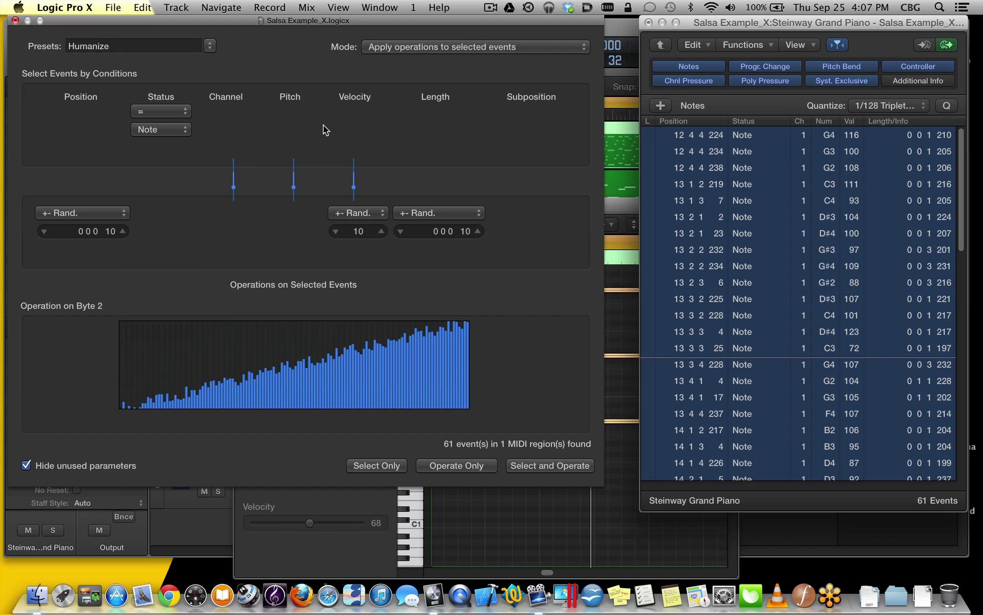
drag(325, 16, 453, 288)
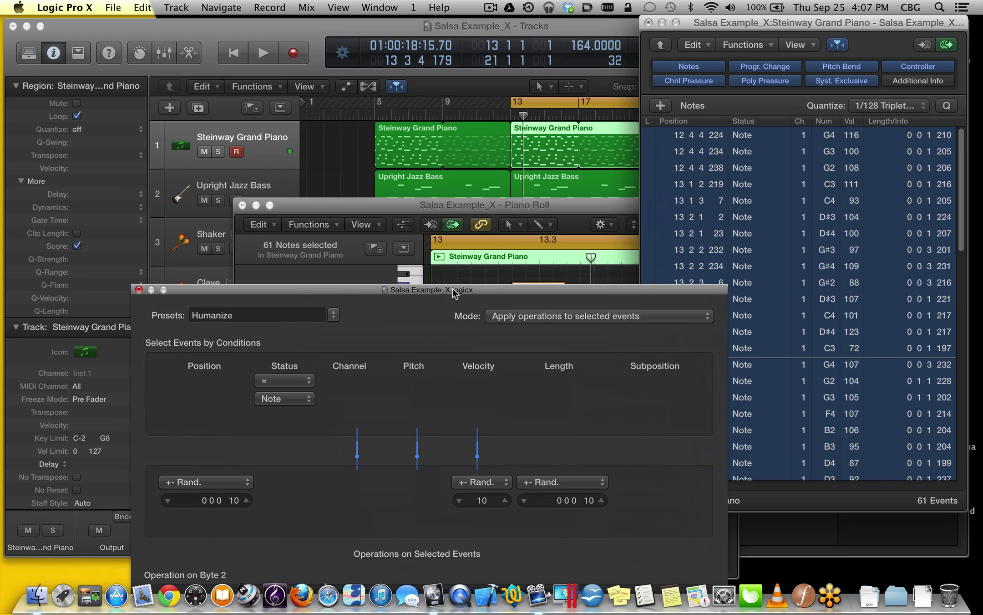
click(217, 152)
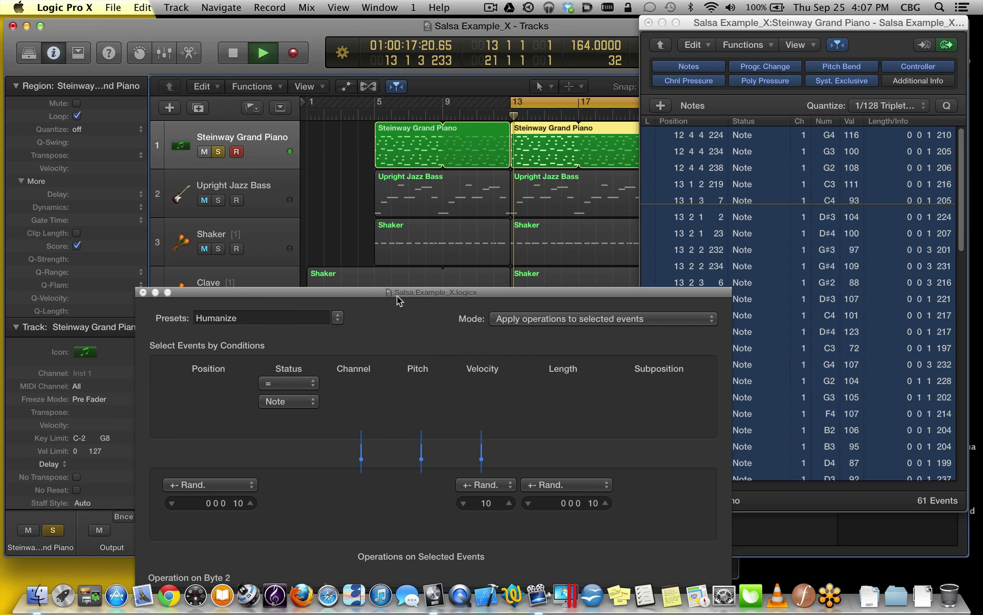
drag(395, 294, 282, 99)
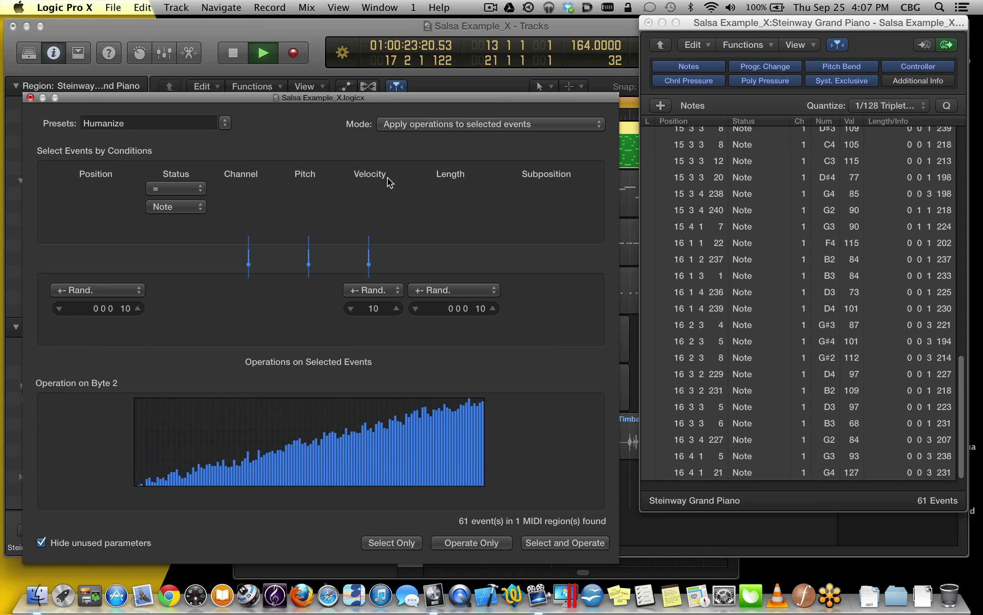
key(space)
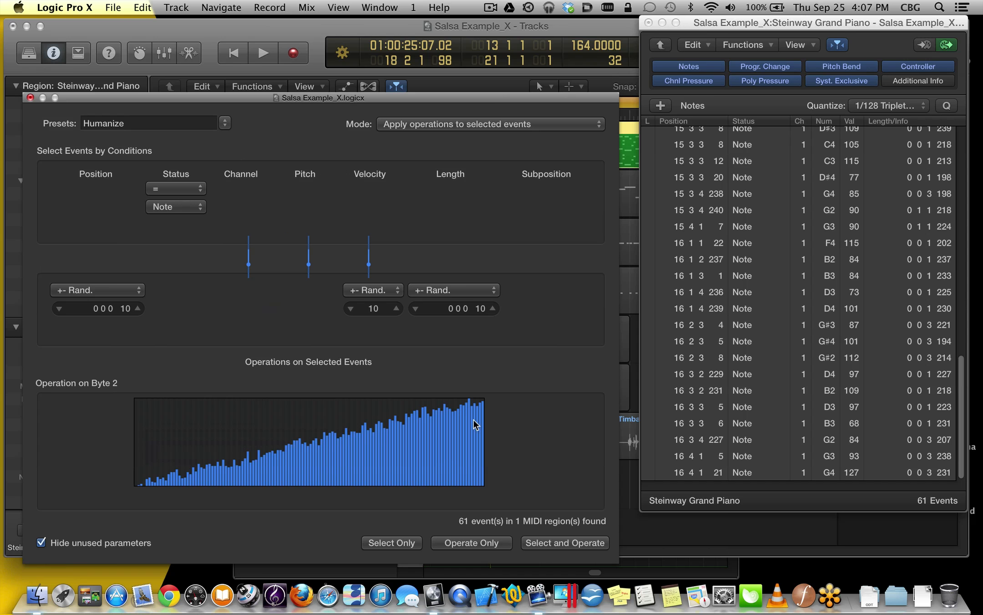
Bring the Humanize window's operation controls fully into view and humanize the selected piano notes a few more times
drag(283, 97, 278, 152)
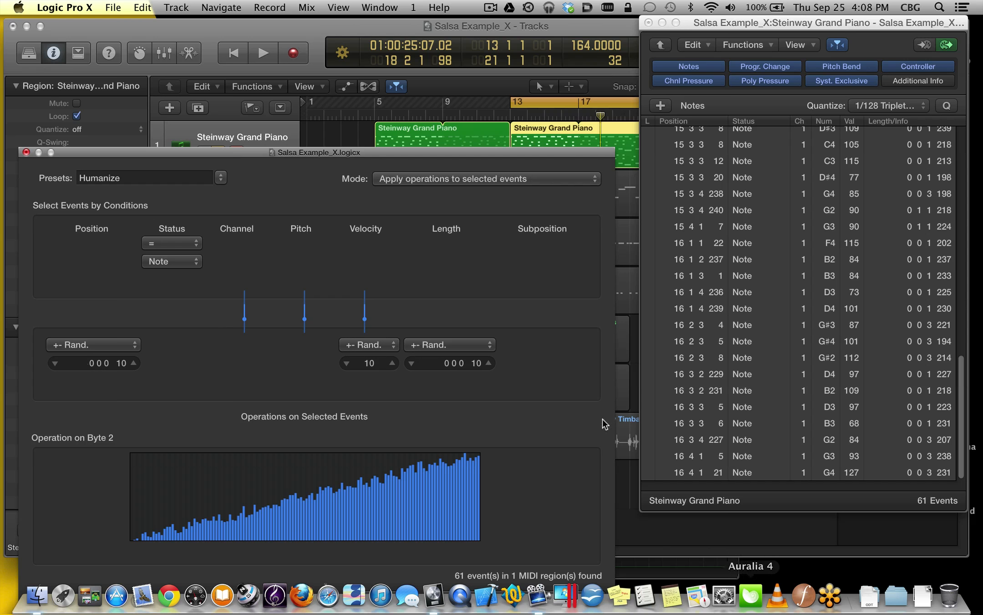
drag(464, 152, 473, 21)
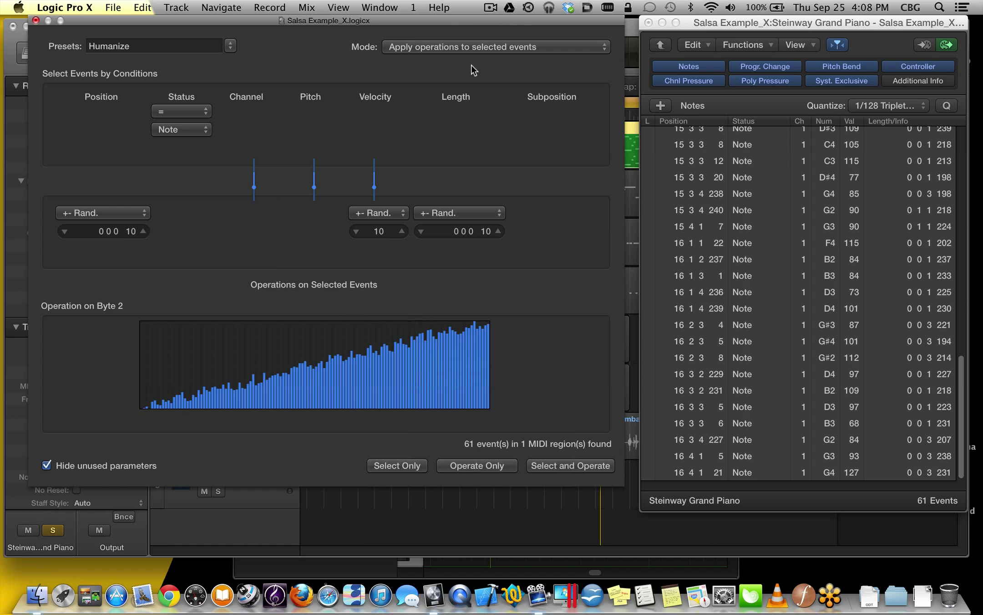
click(488, 466)
click(488, 466)
click(488, 466)
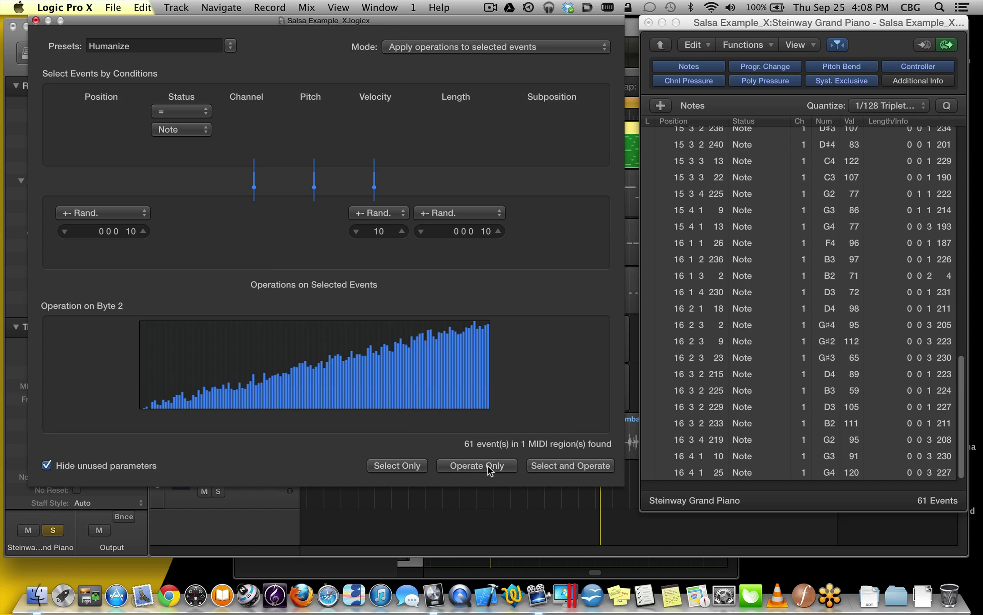
Play back the humanized Steinway Grand Piano region and close the Humanize window
key(space)
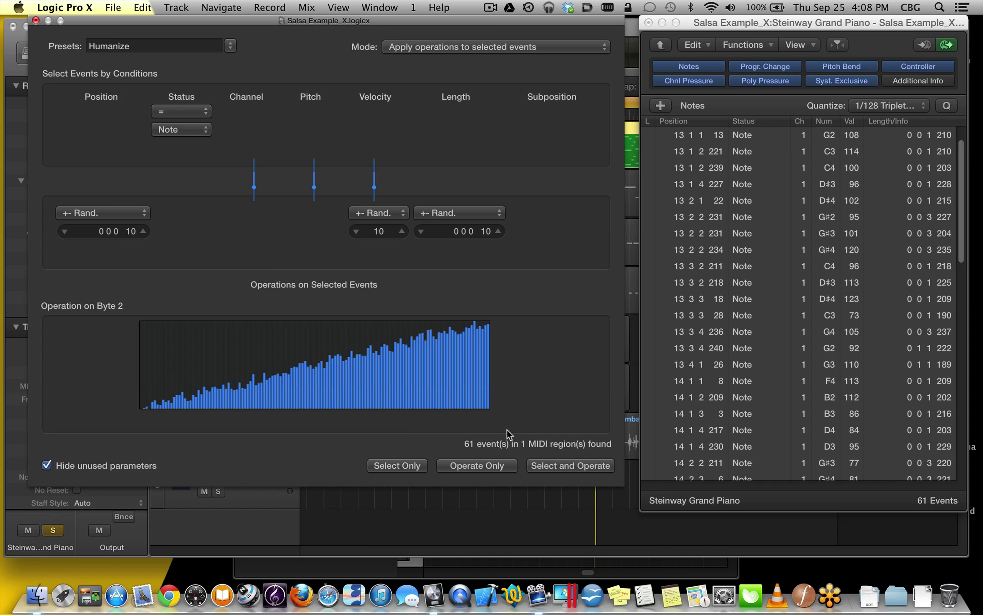
key(space)
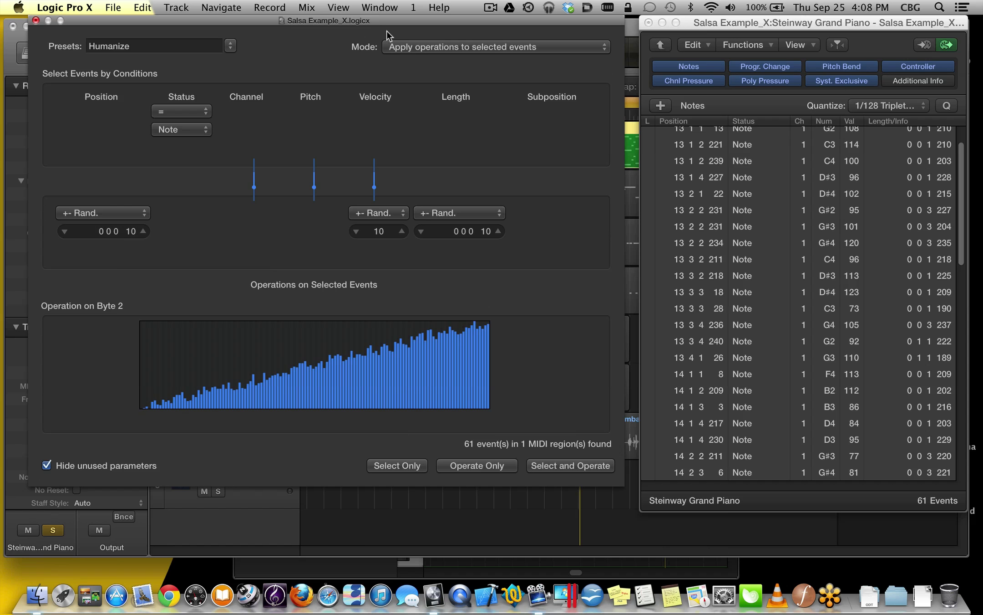
click(36, 20)
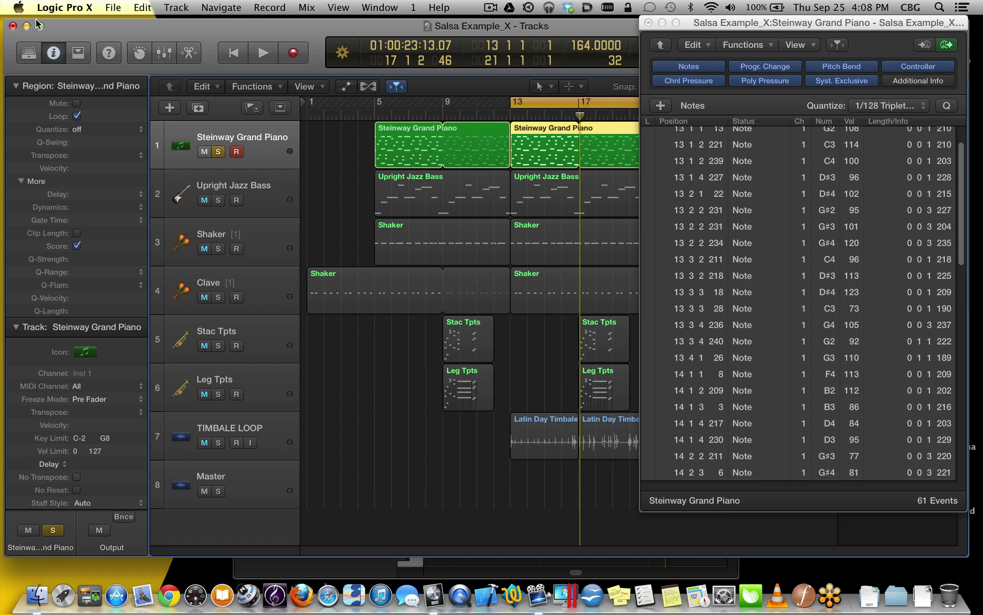
Take the piano track out of solo and select all notes of the bar 13 Upright Jazz Bass region in a Piano Roll window
click(219, 152)
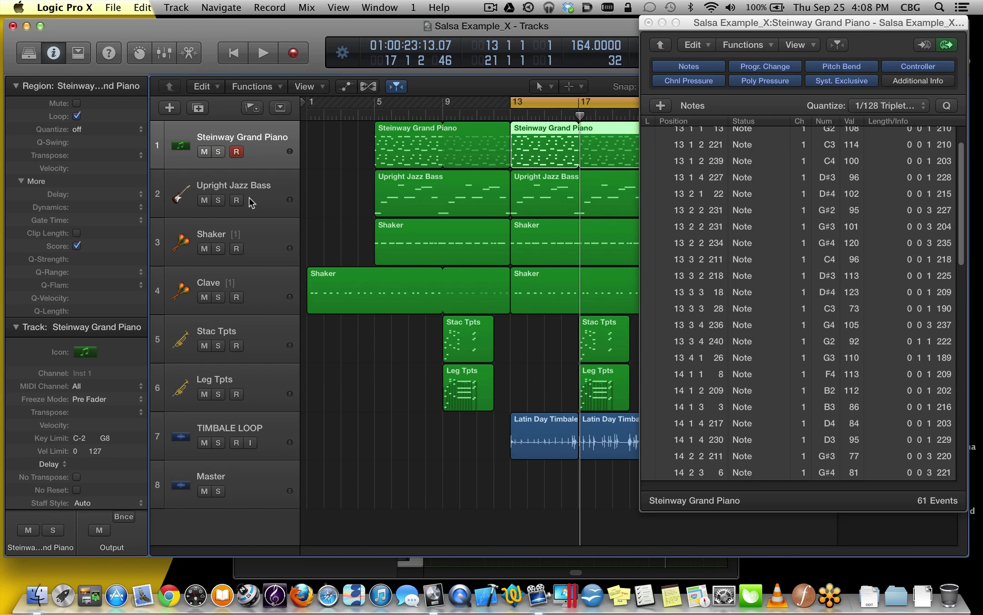
click(270, 201)
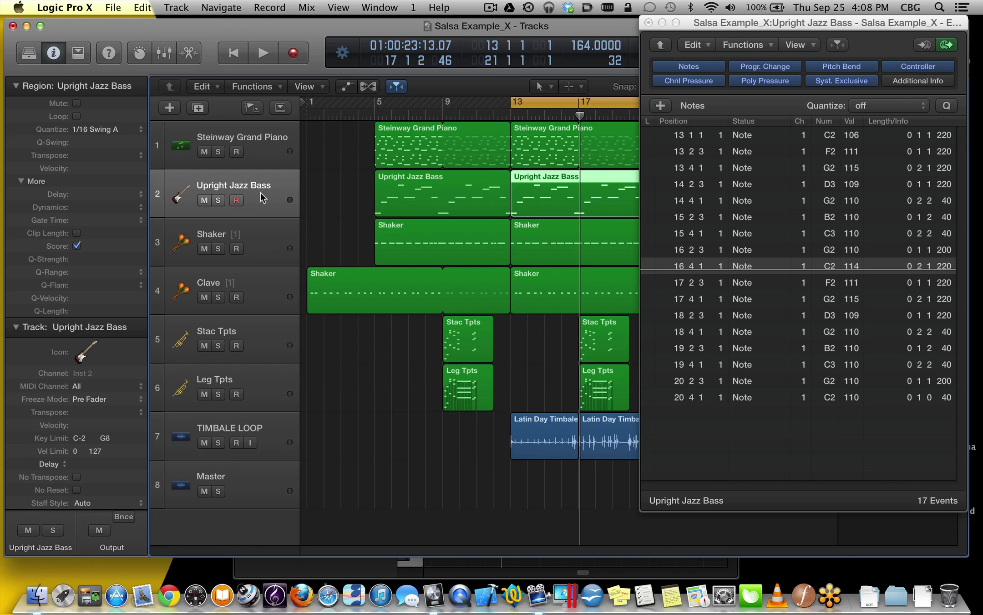
key(super+4)
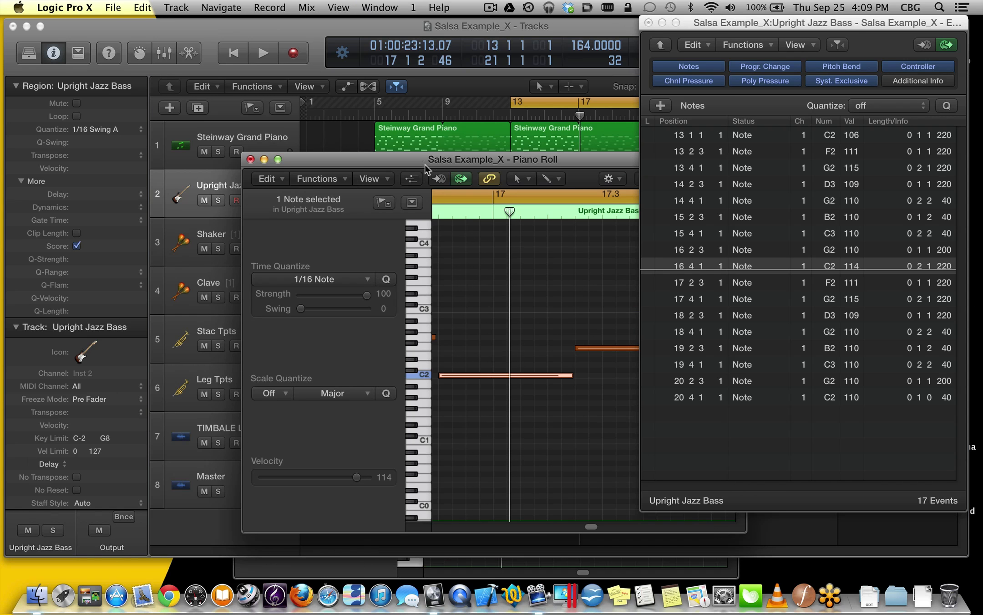
drag(425, 164, 258, 73)
click(368, 204)
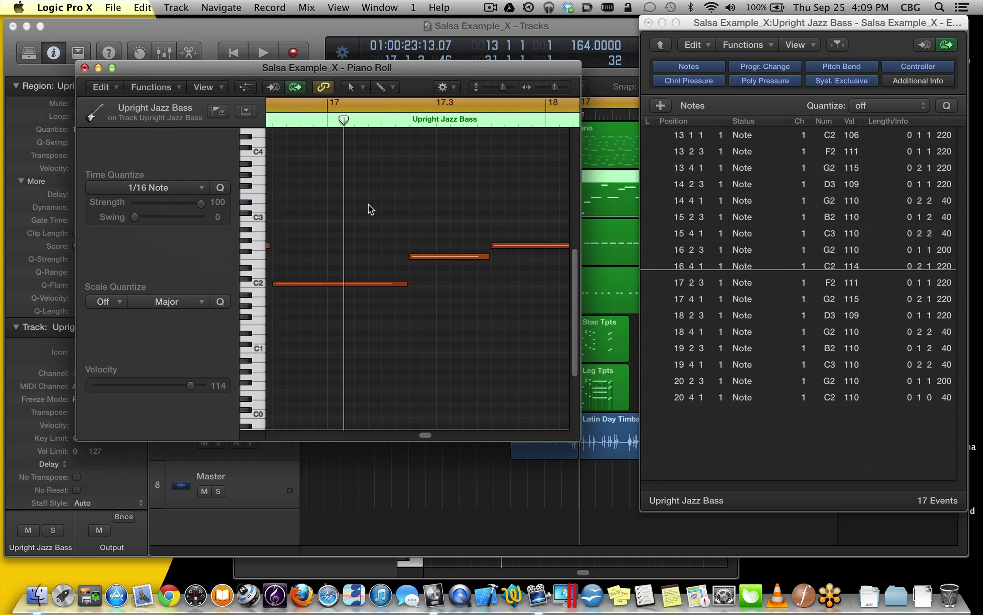
key(super+a)
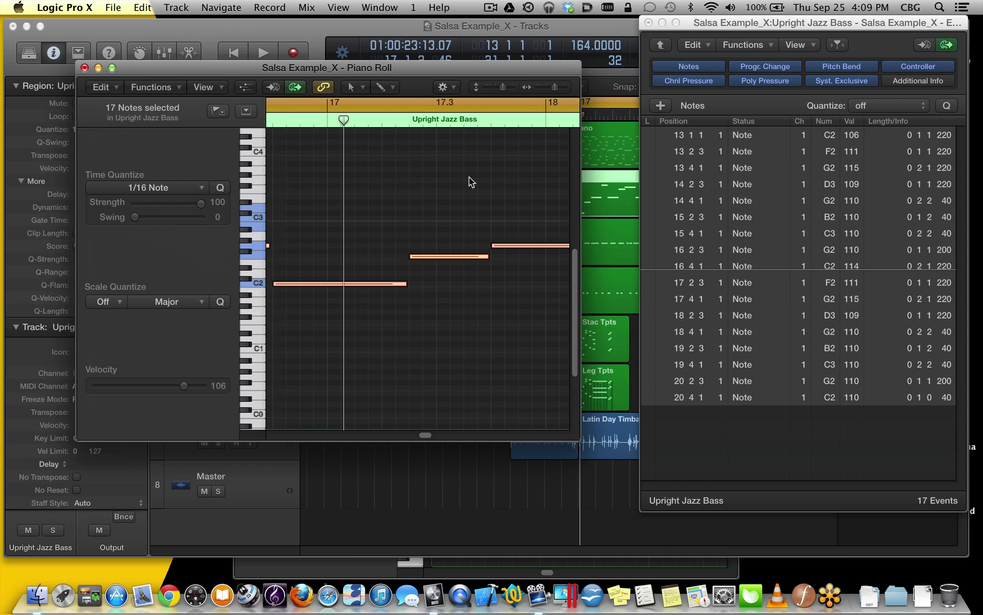
Open the Humanize MIDI Transform for the selected bass notes
click(168, 89)
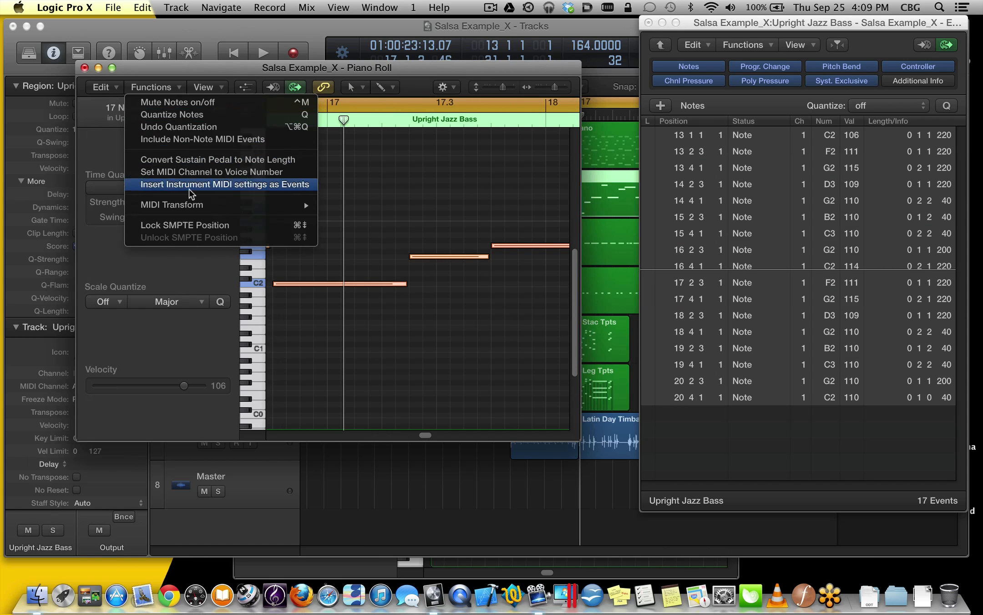
mouse_move(200, 211)
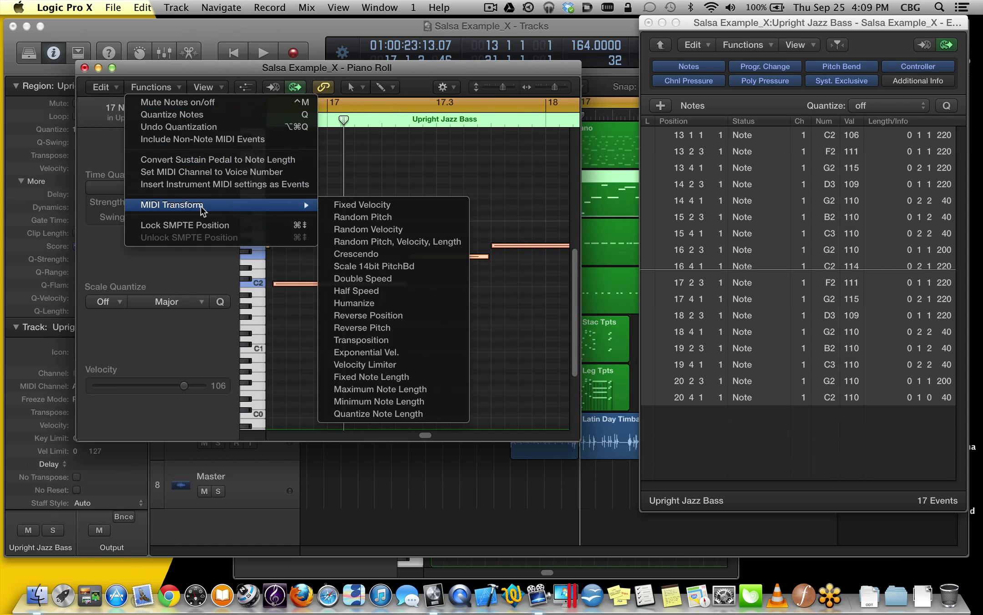
click(387, 303)
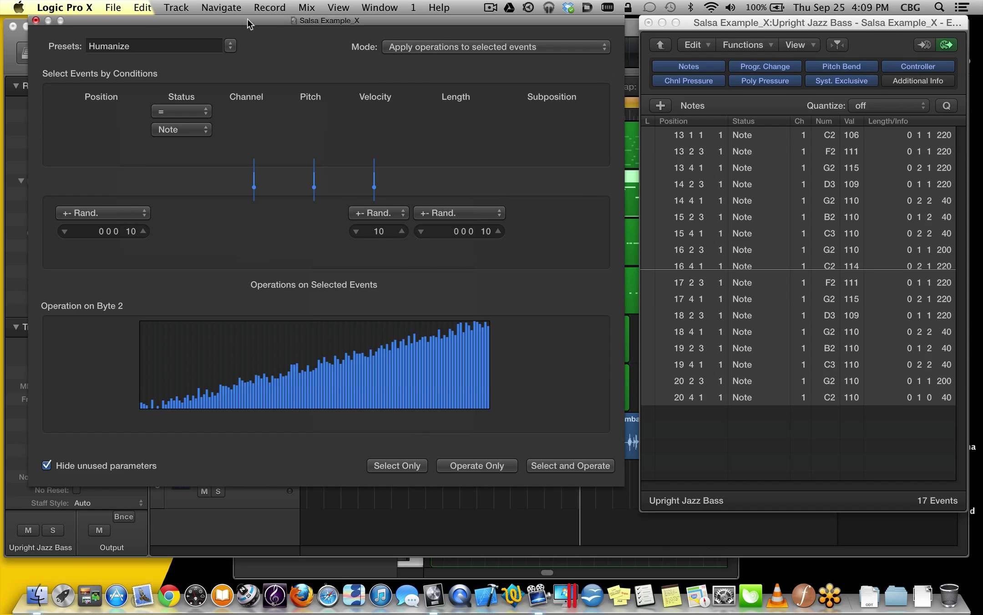
Solo the Upright Jazz Bass track and arrange the Piano Roll and Humanize windows beside the Event List with the operation controls visible
drag(247, 19, 668, 280)
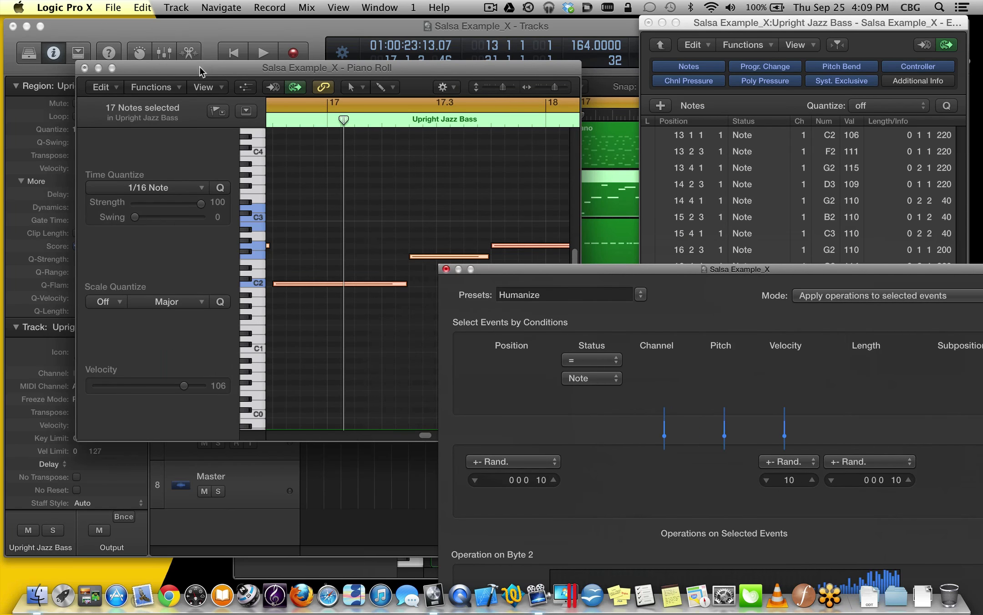
drag(199, 67, 277, 300)
click(218, 199)
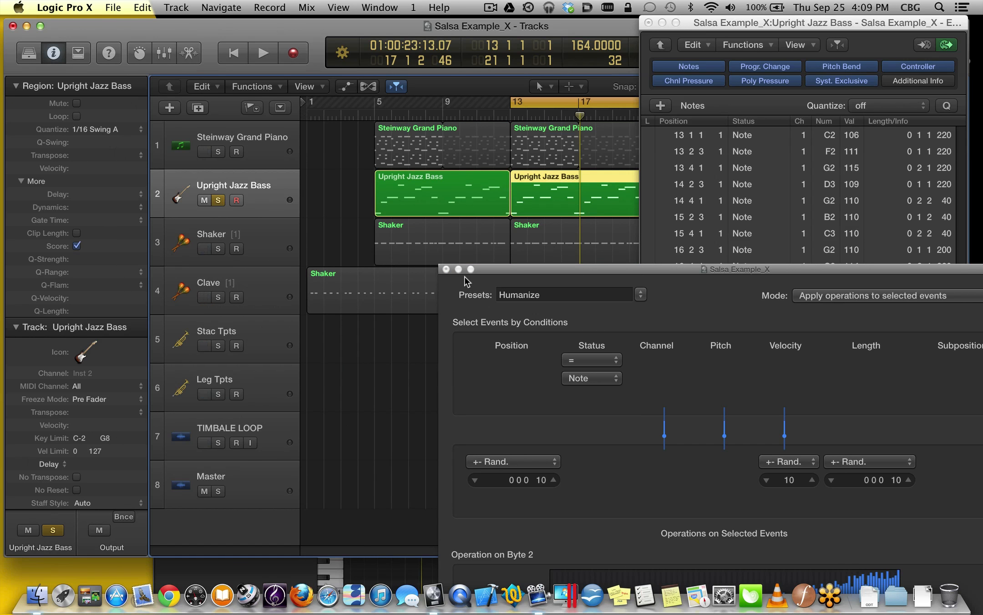
key(super+grave)
drag(380, 318, 236, 29)
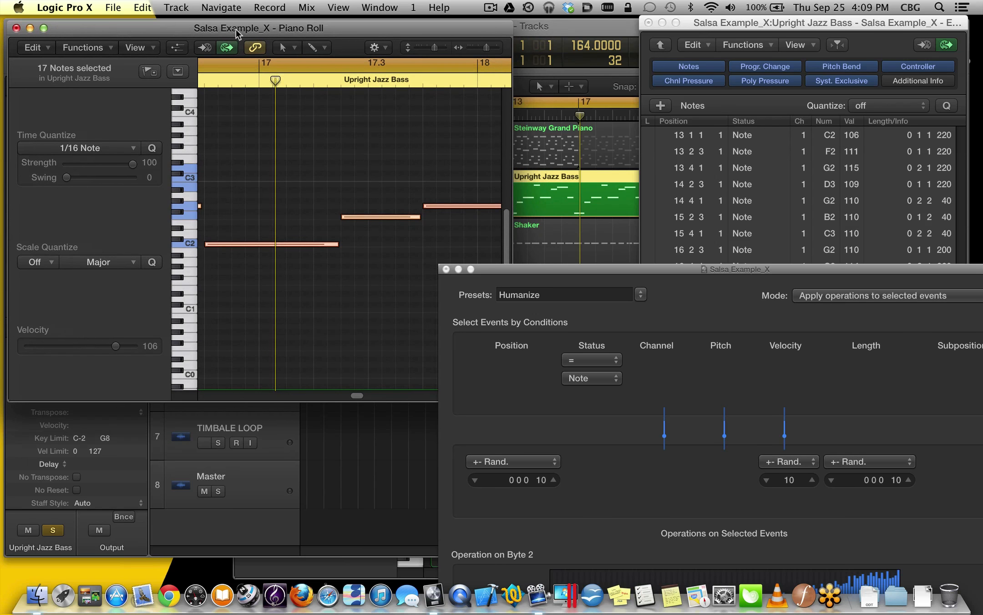
drag(569, 274, 207, 40)
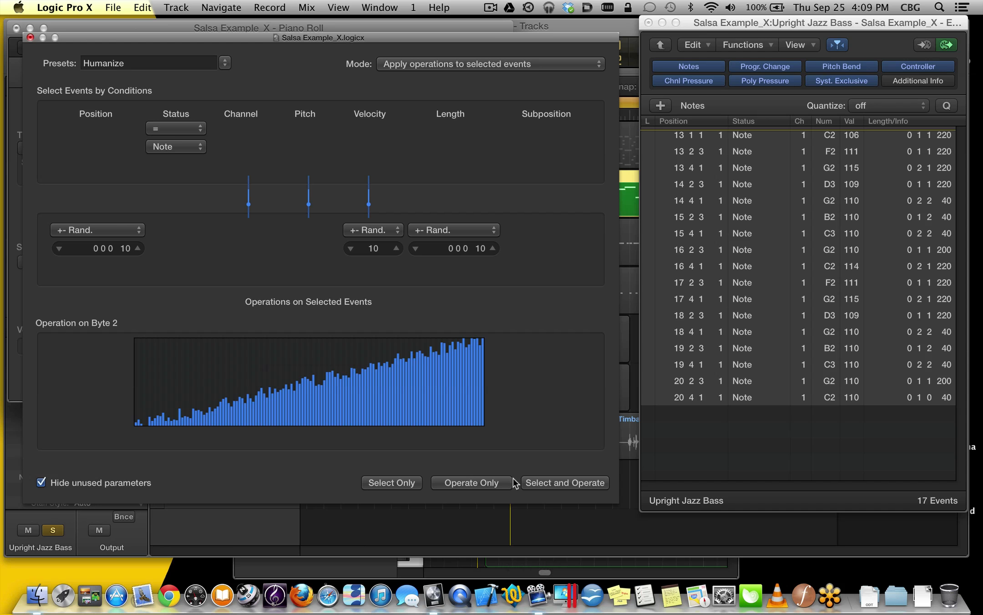
Humanize the bass notes several times, randomizing position, velocity and length by 10, and audition the region
click(490, 481)
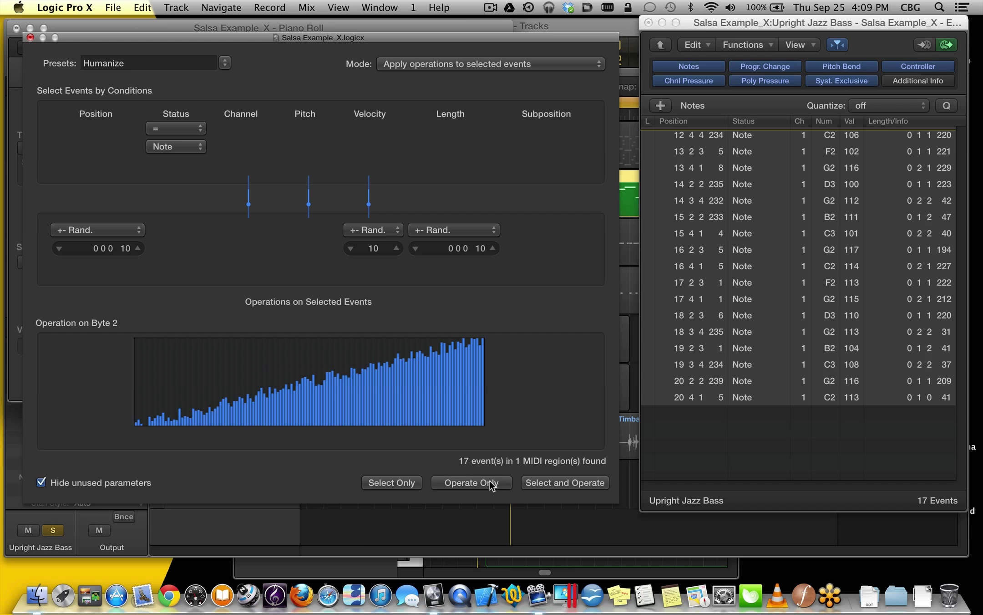
click(490, 480)
click(491, 481)
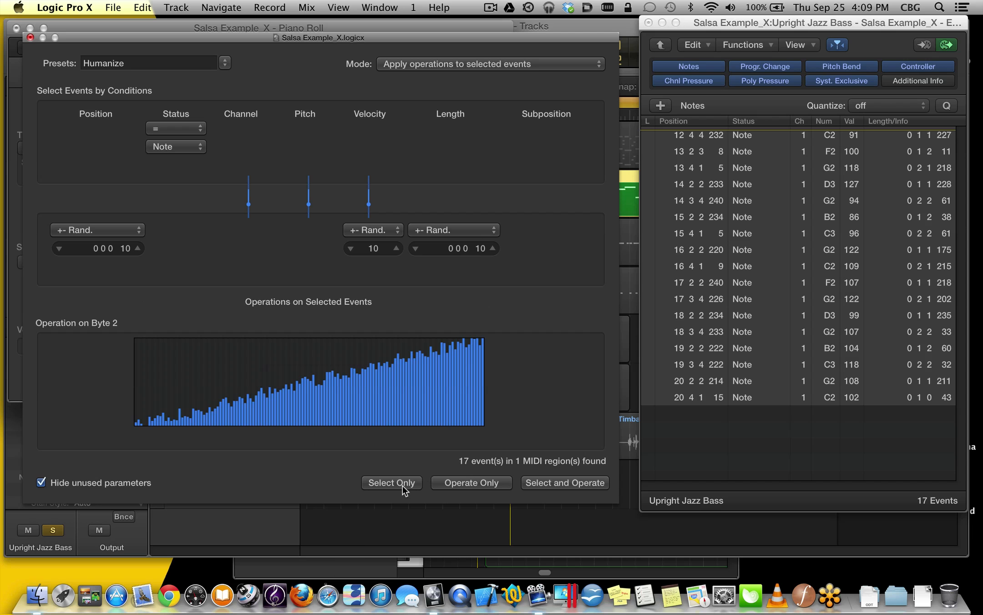
key(space)
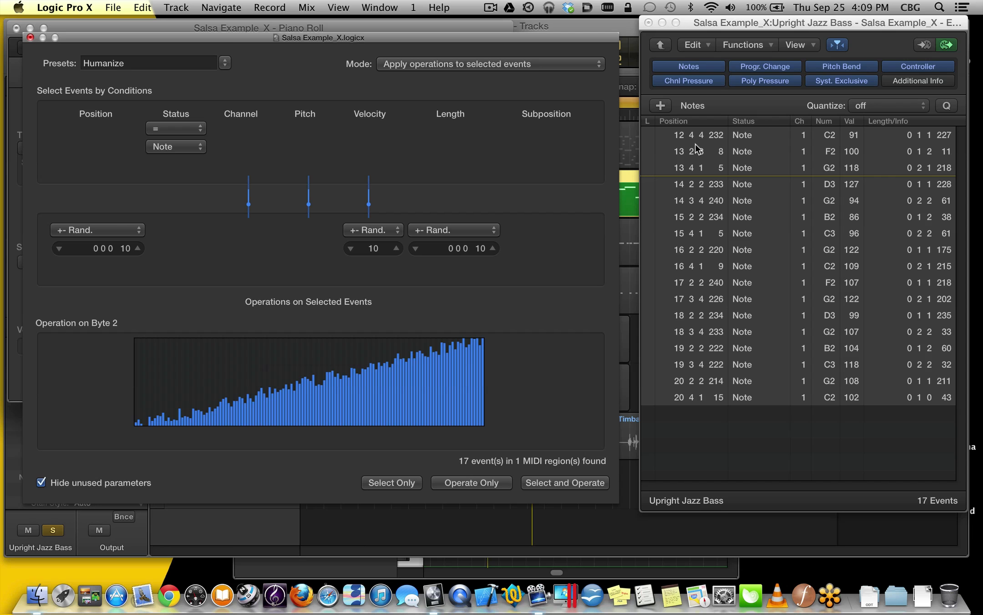
Shift the selected bass notes in the Event List so the first C2 note starts at position 13 1 1 1
double_click(707, 134)
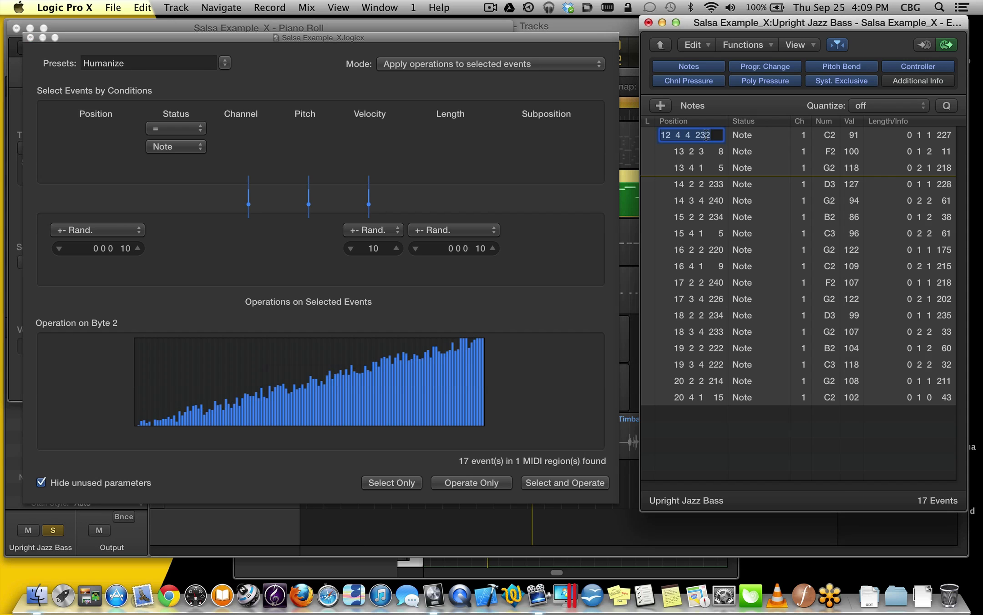
text(13)
key(Return)
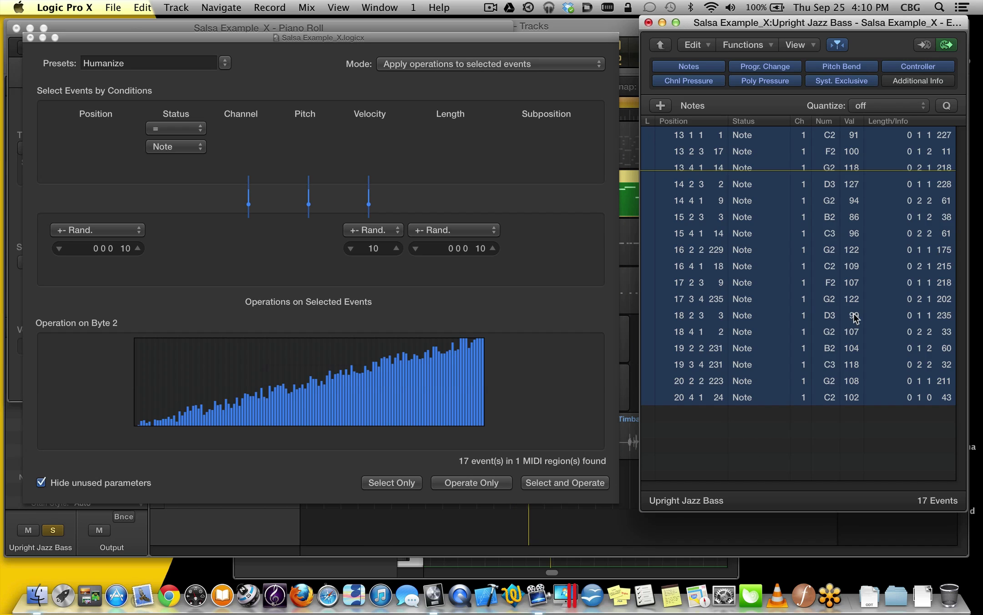
Set individual bass velocities in the Event List: bar 18 D3 to 107, bar 15 C3 to 99 and B2 to 94, first bar 16 G2 to 113
click(835, 413)
click(859, 320)
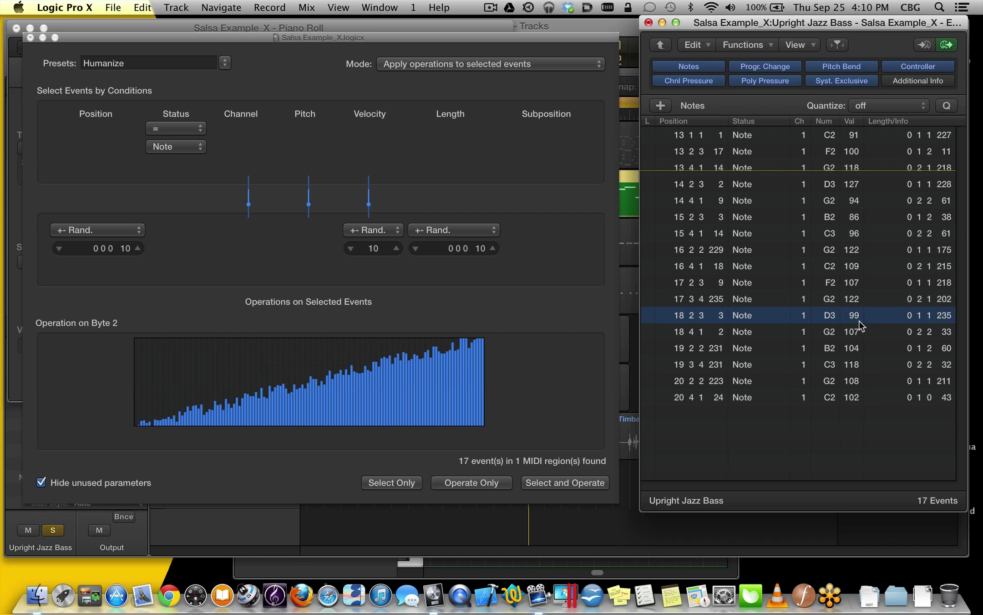
drag(859, 321, 859, 314)
drag(855, 235, 855, 232)
drag(854, 218, 854, 215)
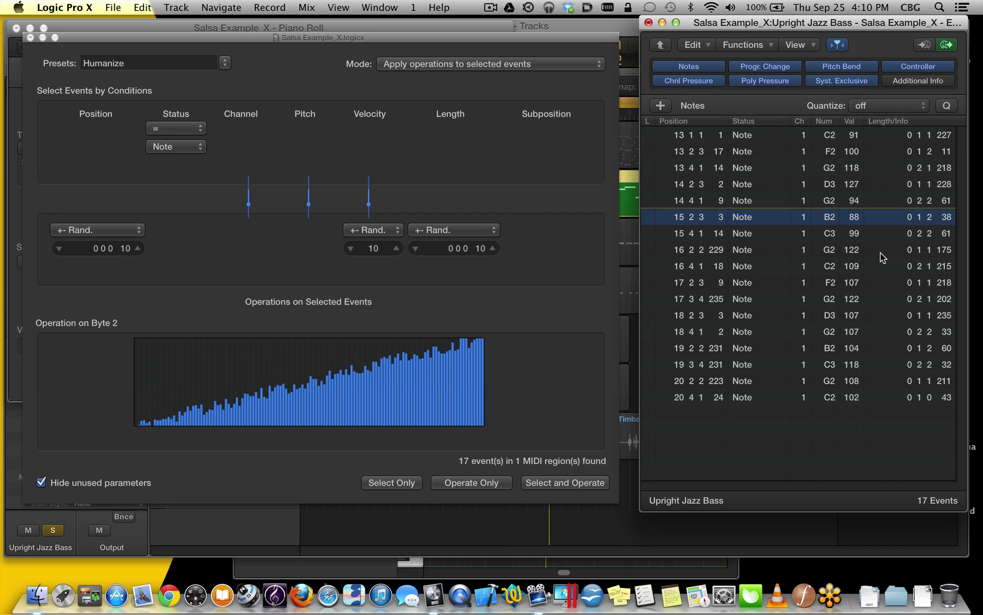
drag(854, 217, 854, 213)
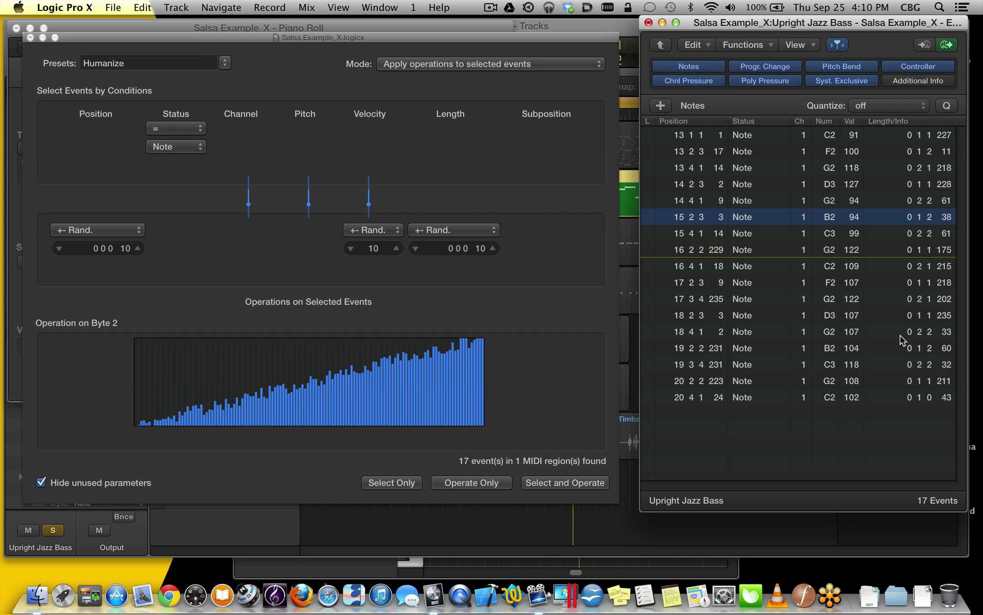
drag(852, 250, 852, 257)
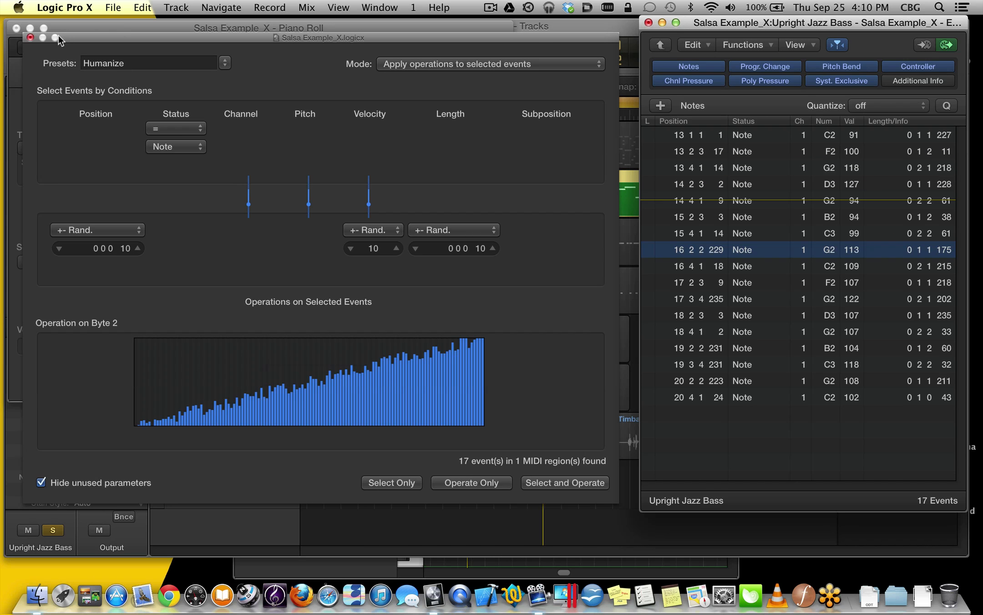
Close the Humanize and Piano Roll windows, and solo the Shaker track in place of the bass to play it from bar 13
click(30, 37)
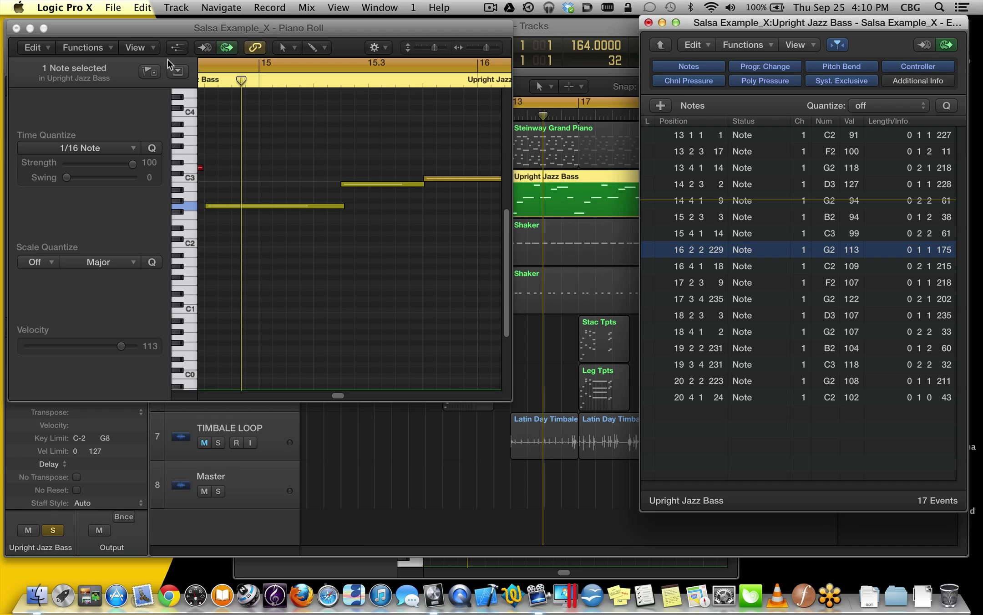
click(16, 29)
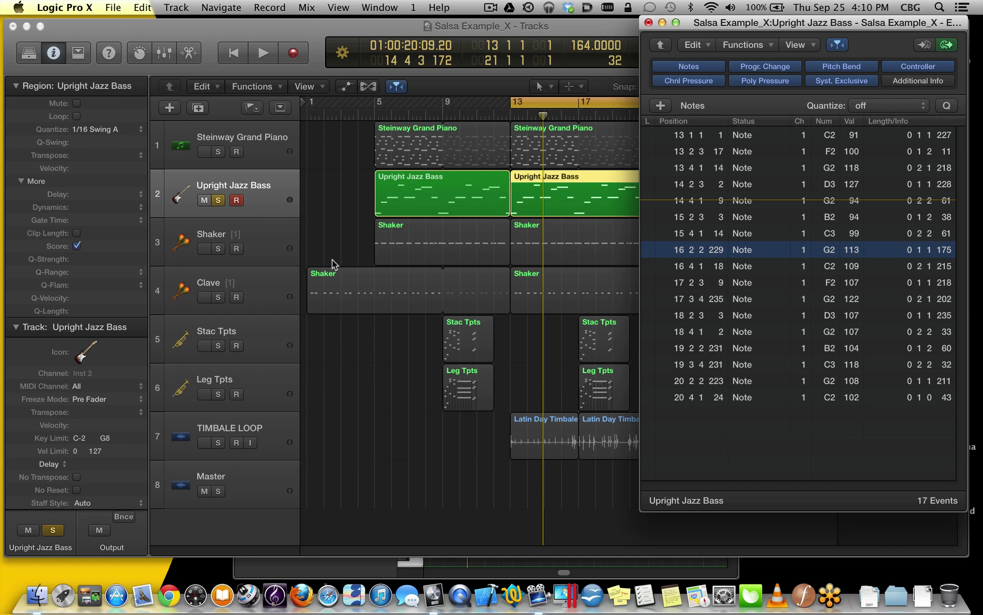
click(269, 234)
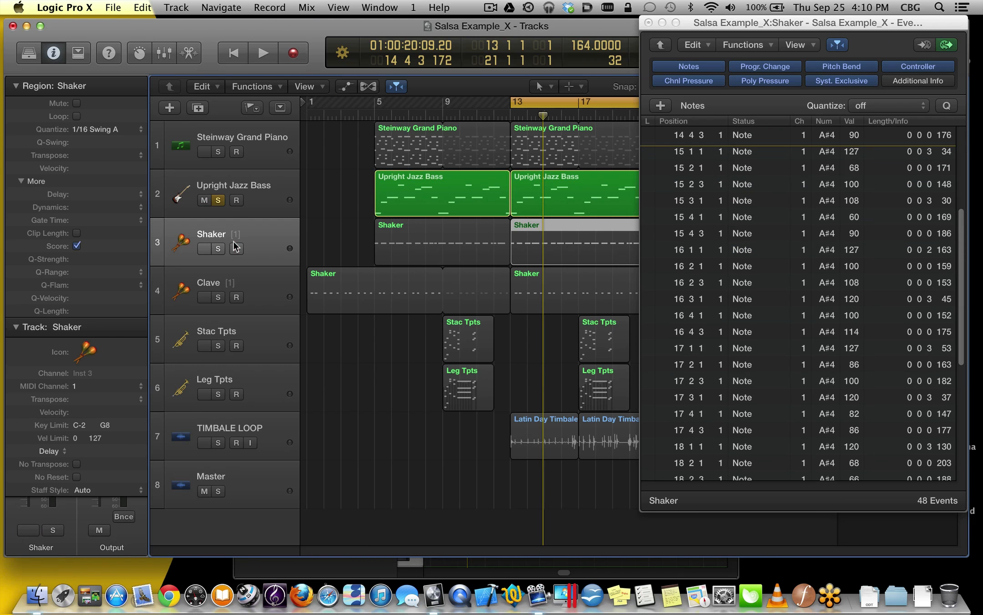
click(218, 248)
click(218, 200)
key(space)
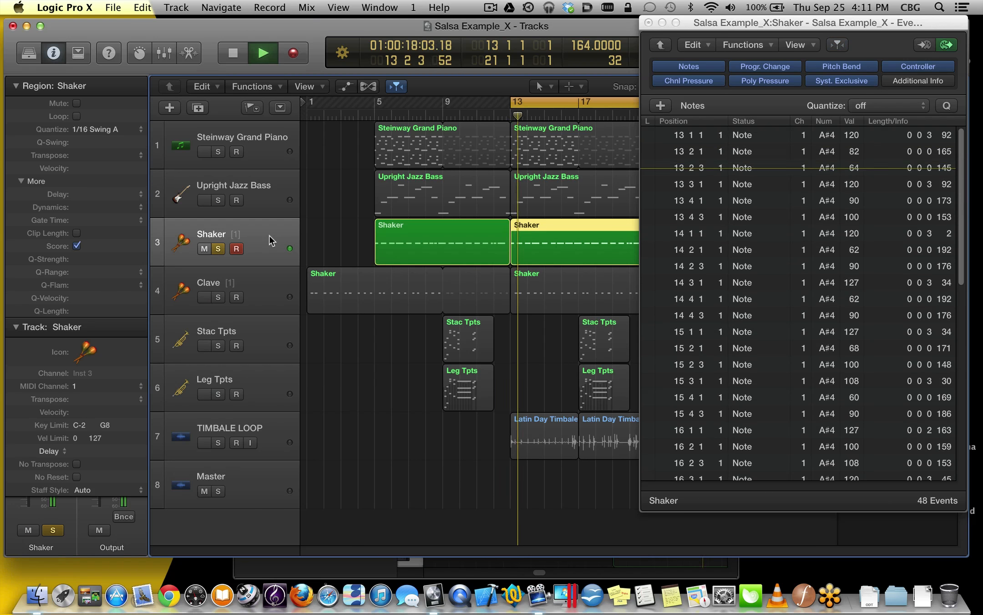
key(space)
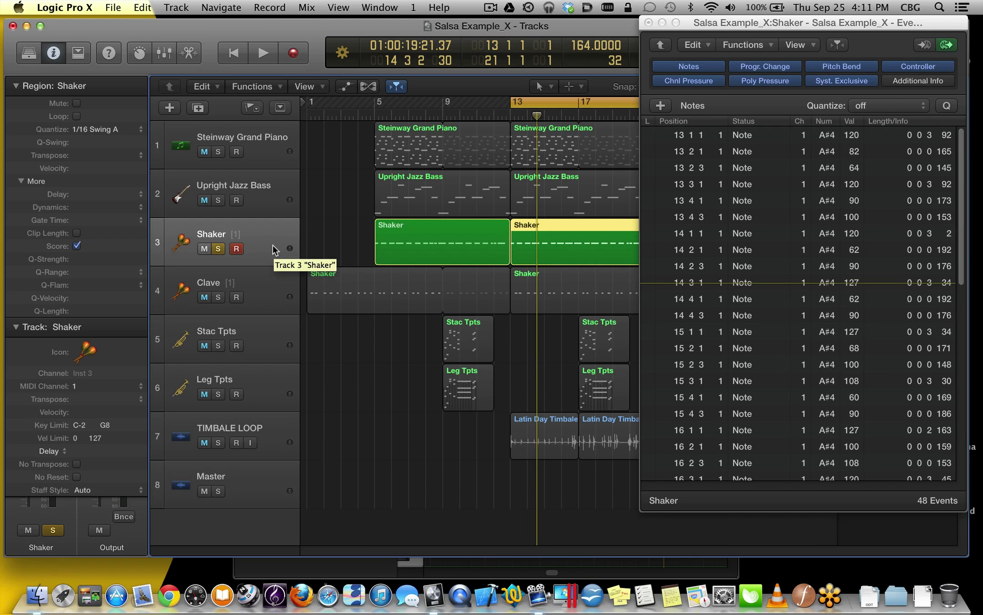
Select all notes of the Shaker region in the Piano Roll and open the Humanize MIDI Transform for them
key(super+4)
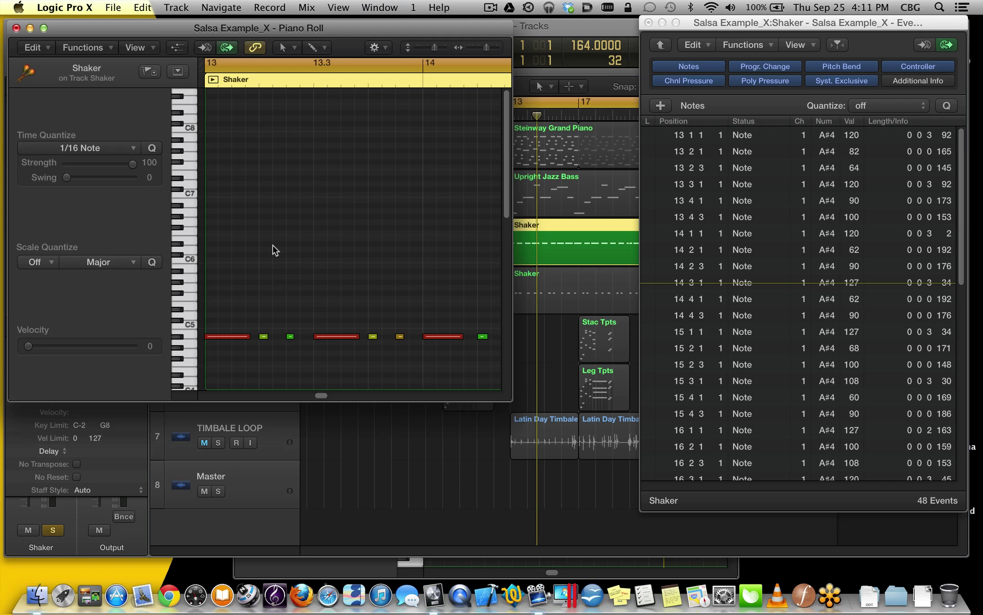
key(super+a)
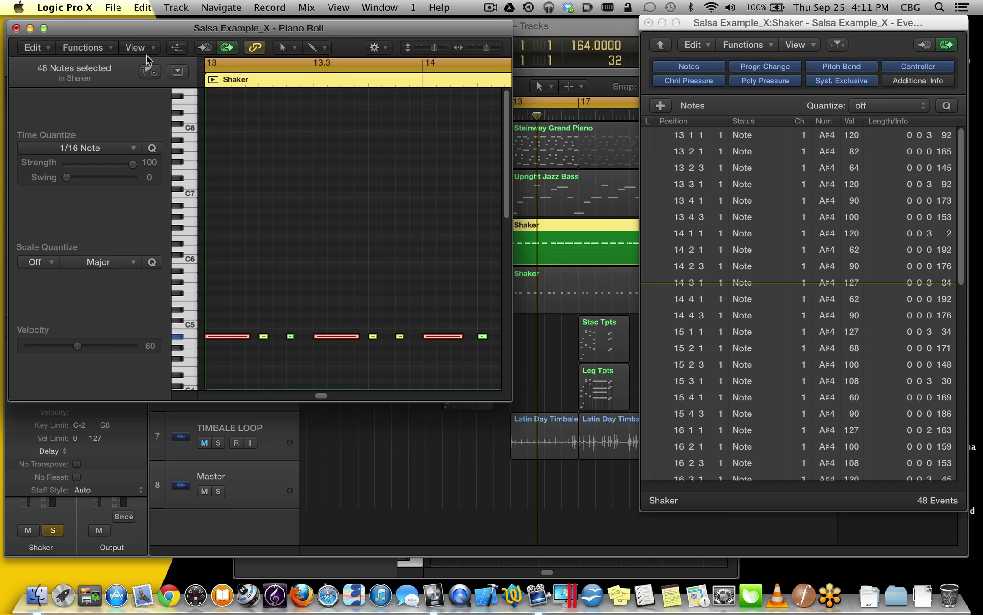
click(89, 48)
mouse_move(119, 164)
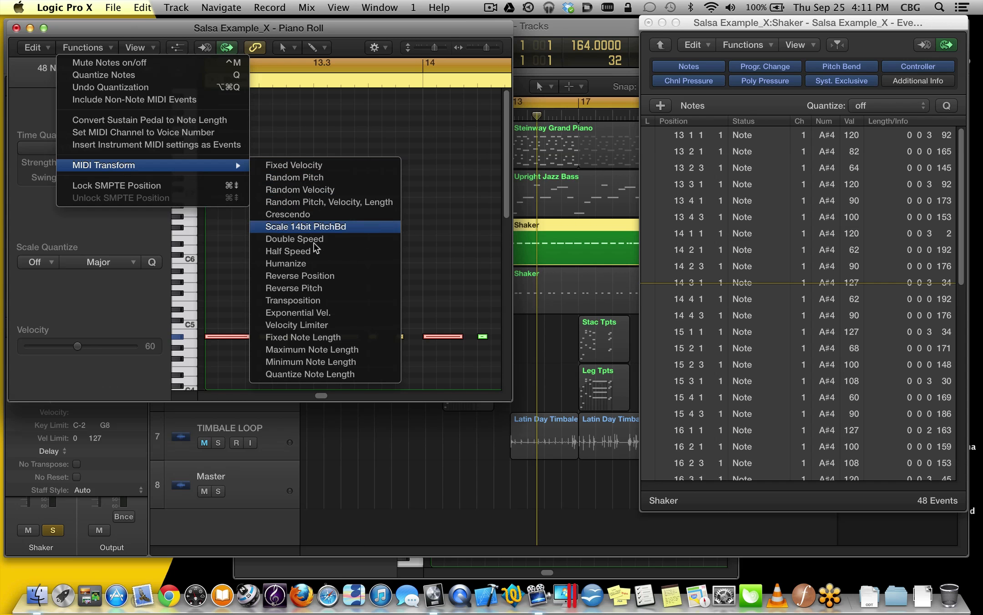
click(311, 264)
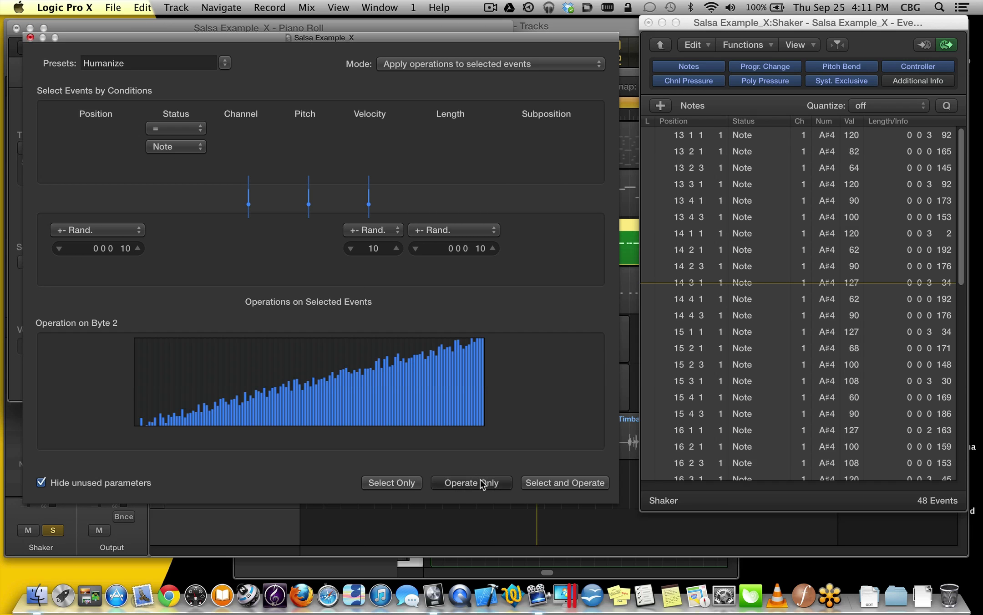
Apply the Humanize operations several times to the Shaker notes, randomizing position, velocity and length by 10
click(480, 479)
click(482, 482)
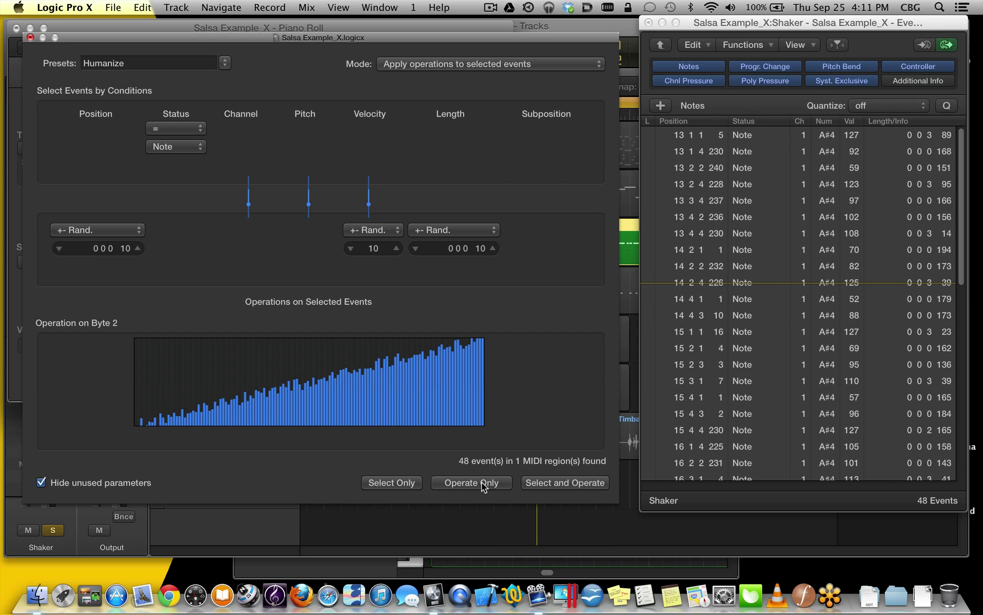
click(482, 482)
click(482, 482)
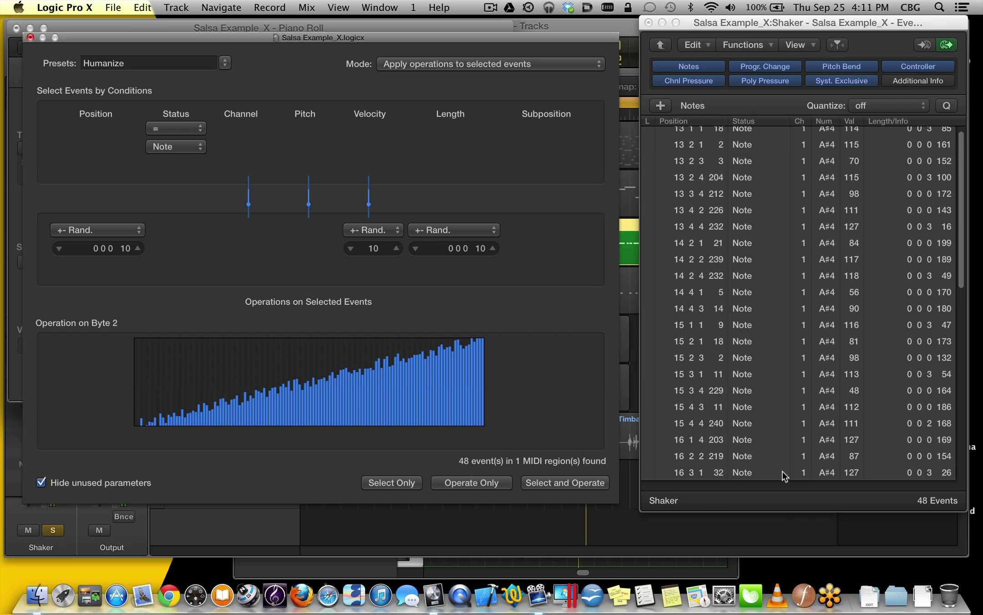
In the Event List, set the bar 16 Shaker note velocities to 110 at 16 1 4 203 and 116 at 16 3 1 32
drag(851, 441, 853, 444)
click(787, 455)
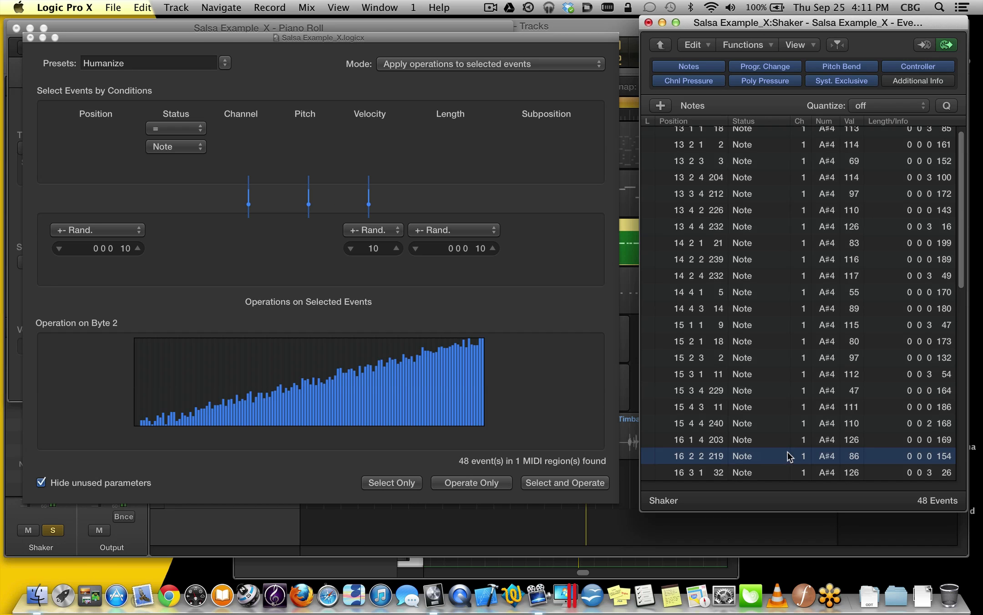
click(850, 440)
drag(852, 441, 851, 485)
click(851, 472)
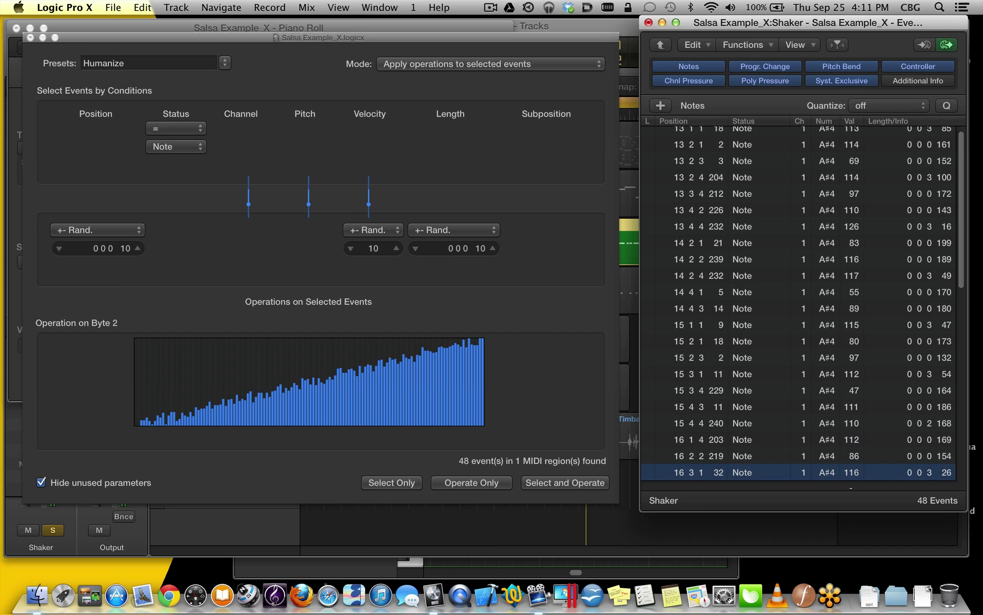
drag(851, 440, 857, 483)
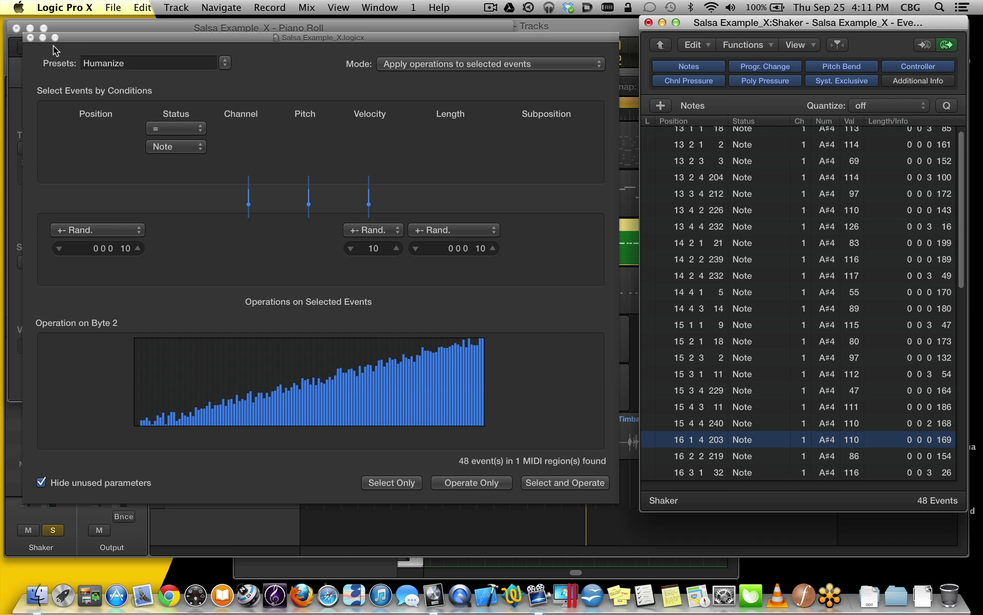
Close the Humanize window, select all notes of the Shaker region and open the Random Velocity MIDI Transform for them
click(30, 37)
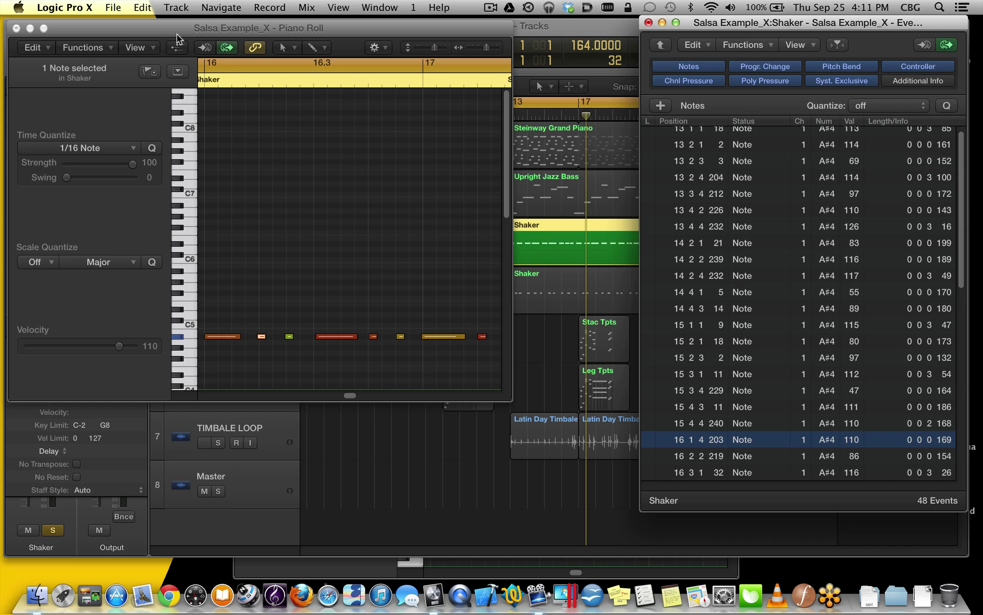
click(254, 264)
key(super+a)
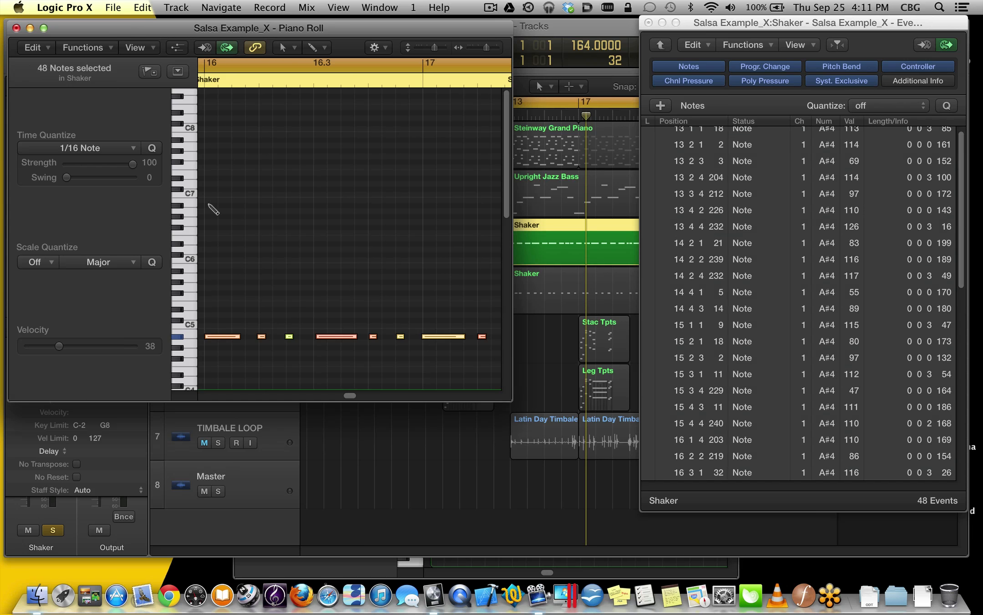
click(89, 49)
mouse_move(139, 166)
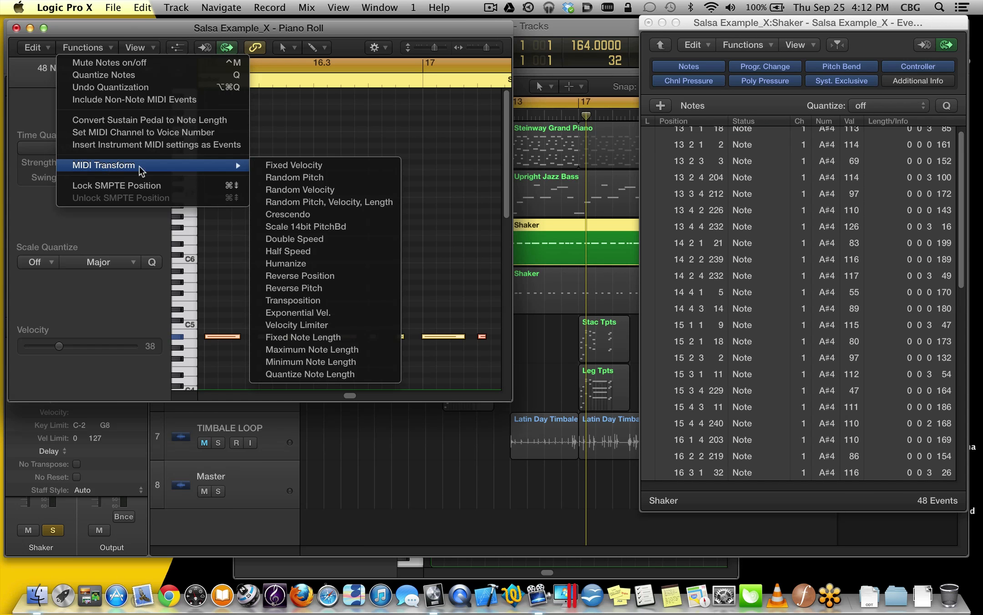
click(306, 190)
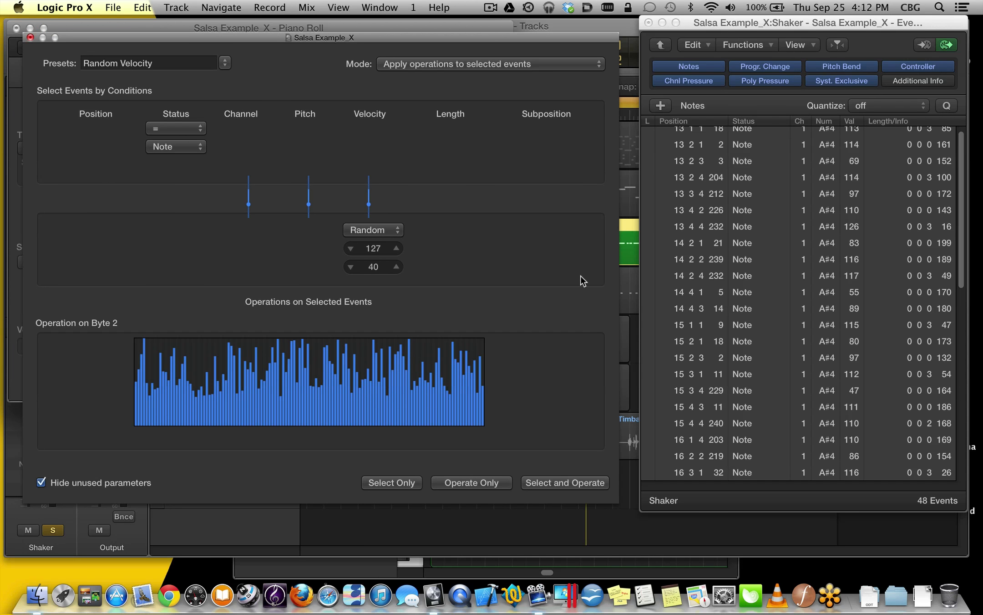
Apply Random Velocity to the Shaker notes with an upper limit of 102, first with lower limit 40, then with 69
drag(384, 249, 384, 261)
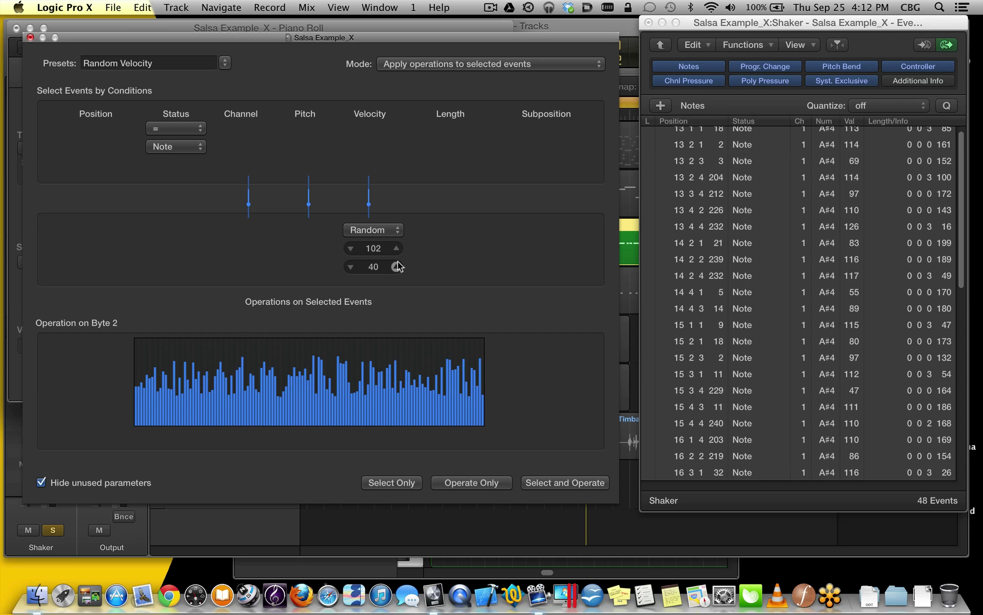
click(472, 482)
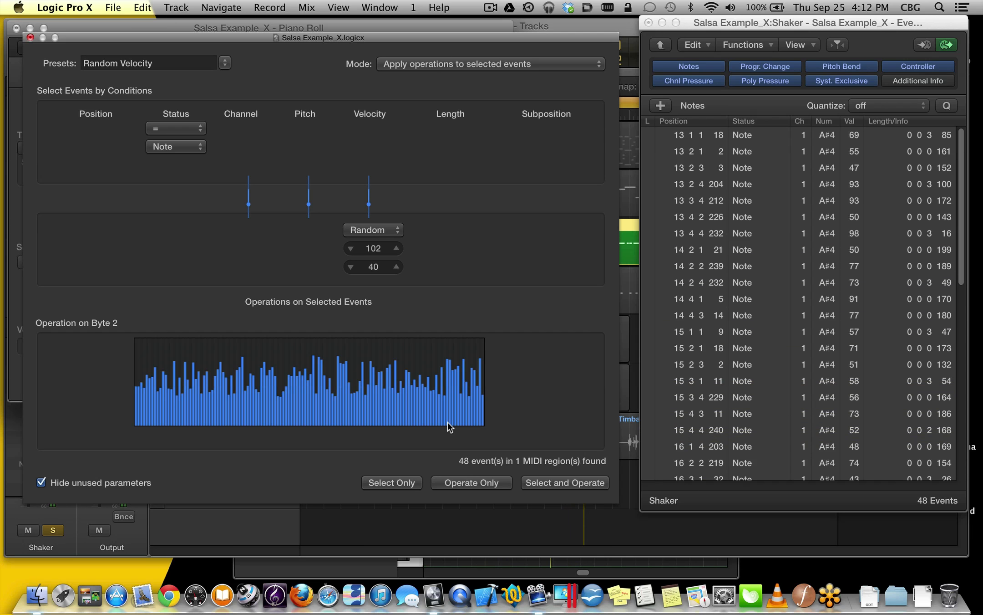
drag(374, 267, 373, 258)
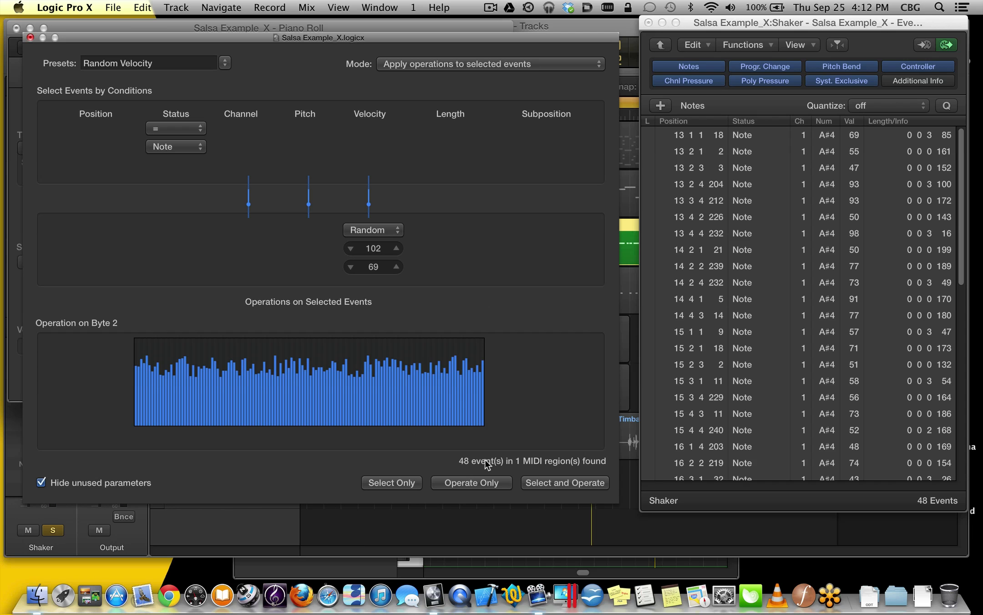
click(471, 482)
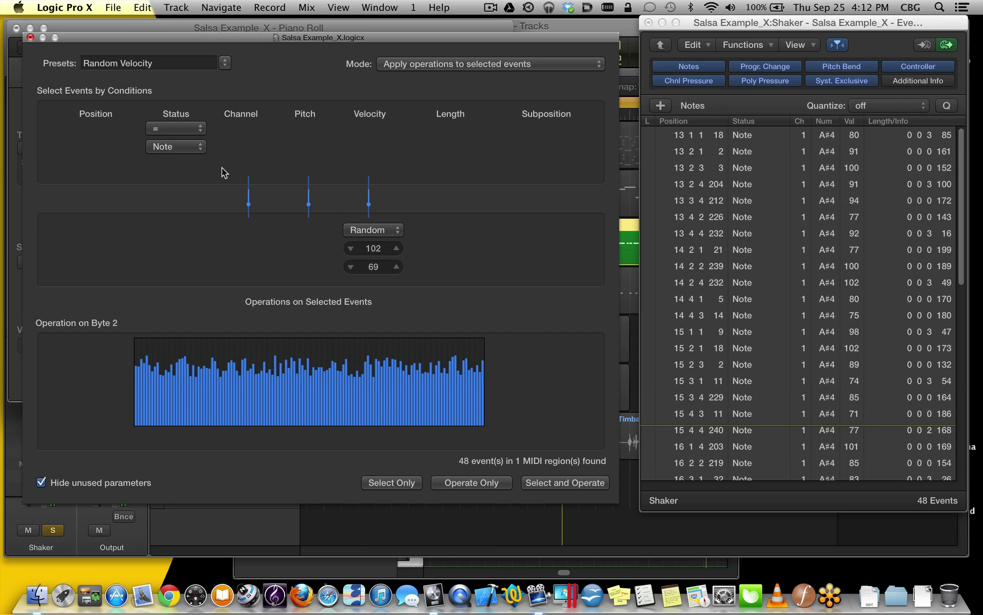
Close the Random Velocity and Piano Roll windows, and solo the Clave track in place of the Shaker to play it from bar 13
click(30, 37)
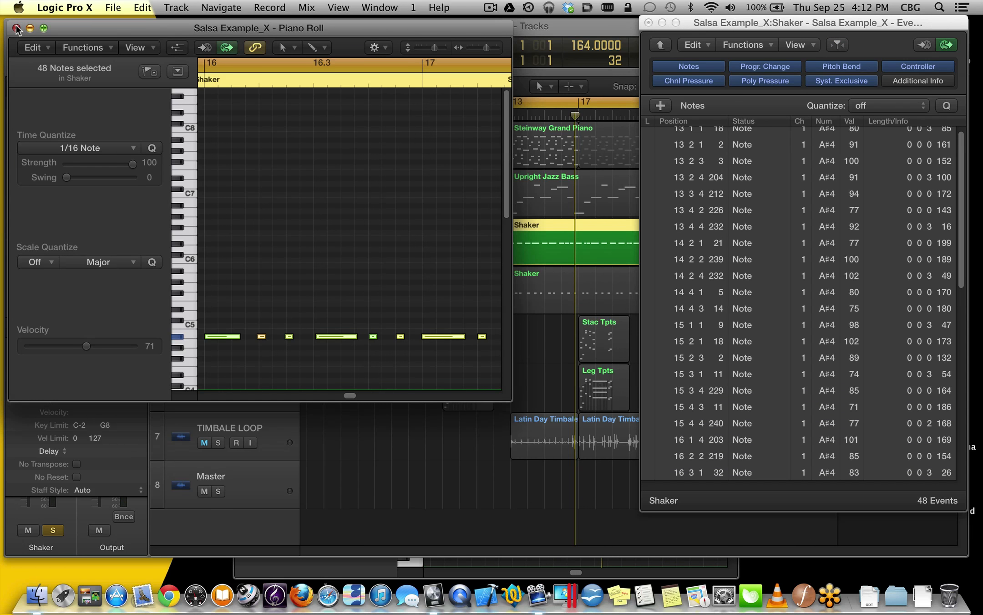
click(16, 28)
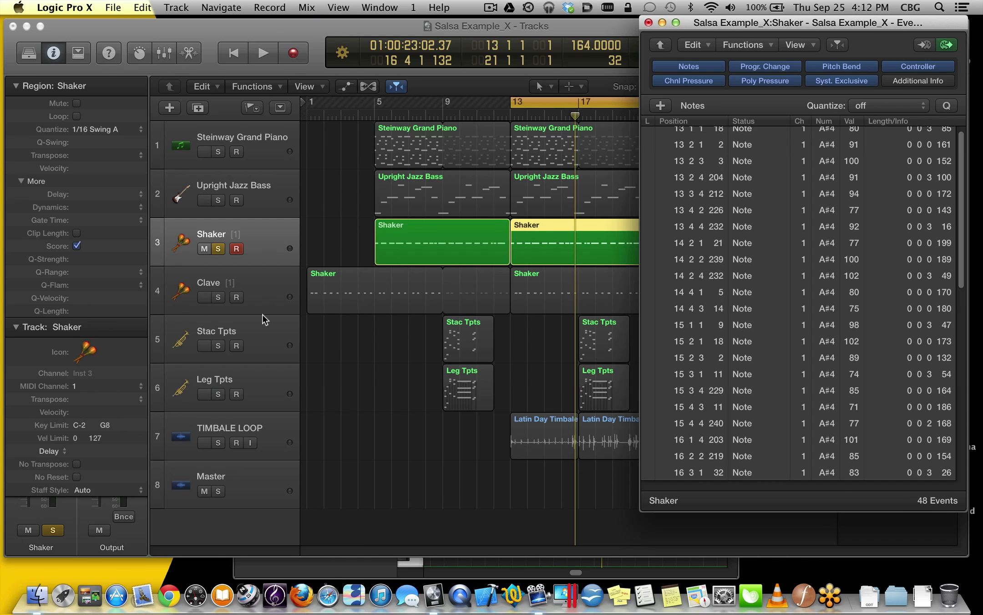
click(261, 289)
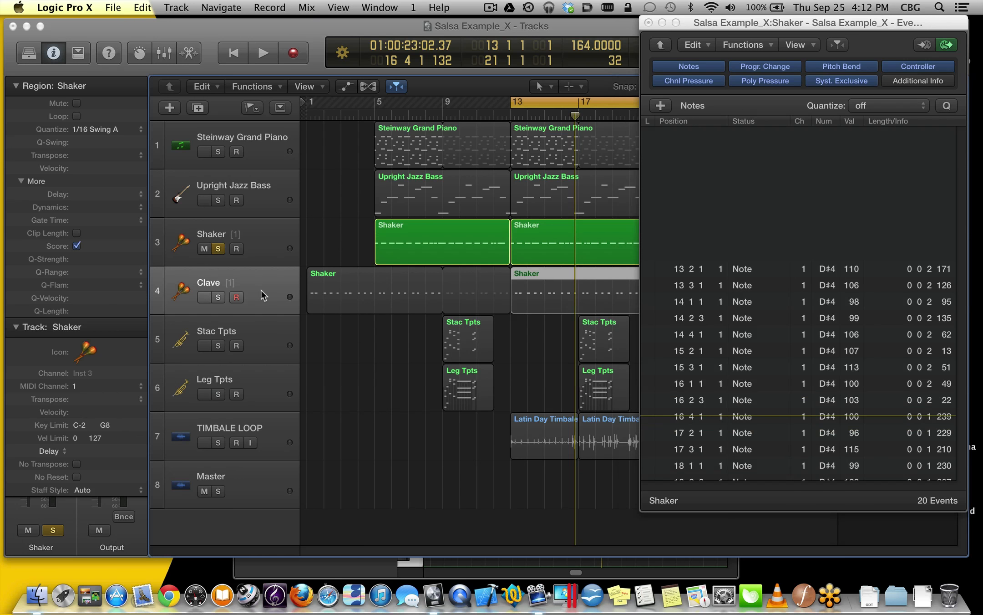
click(218, 297)
click(218, 248)
key(space)
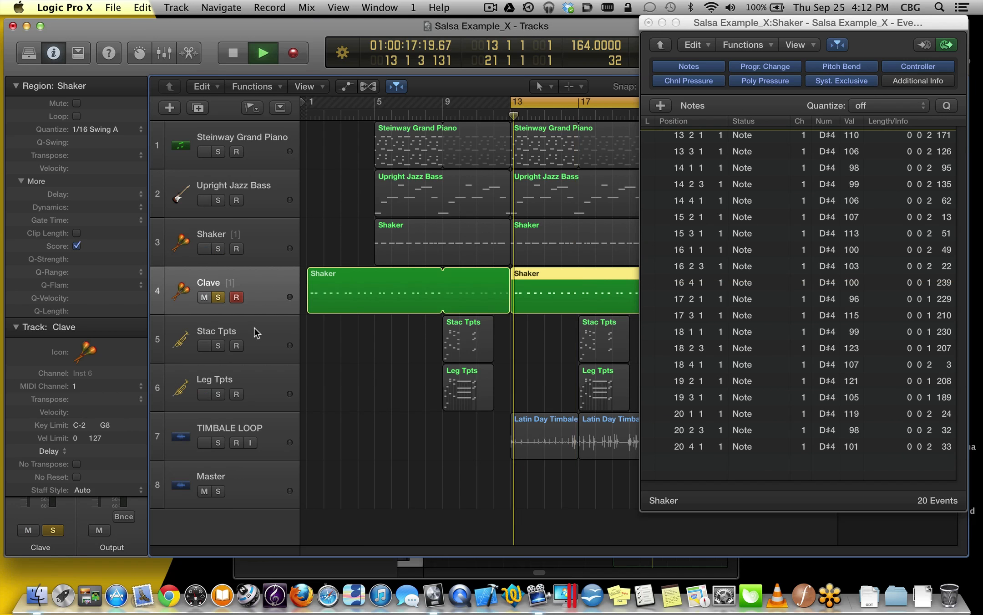
Select all notes of the Clave track's region in the Piano Roll and open the Humanize MIDI Transform for them
key(super+4)
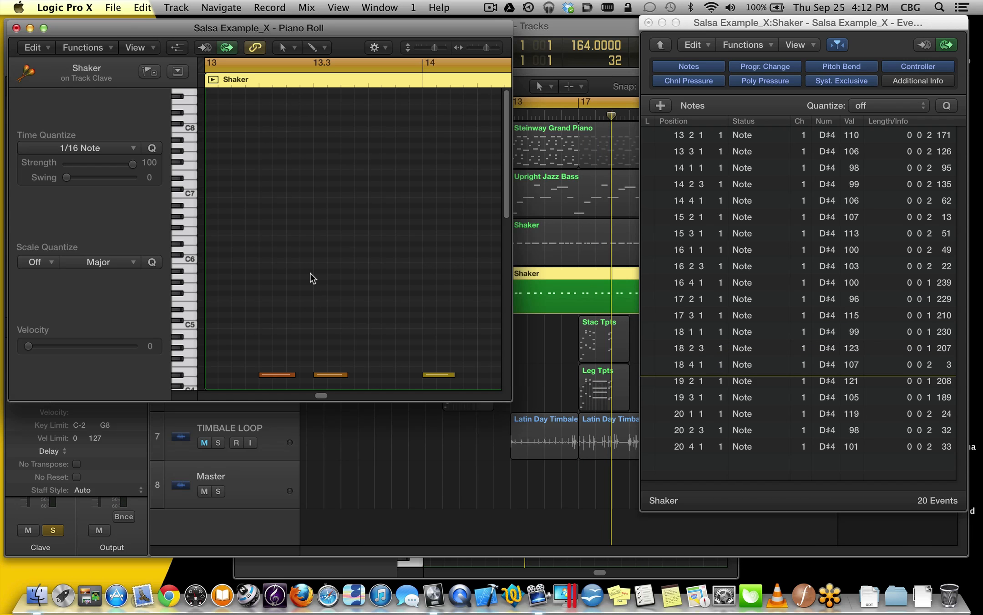
key(super+a)
click(100, 47)
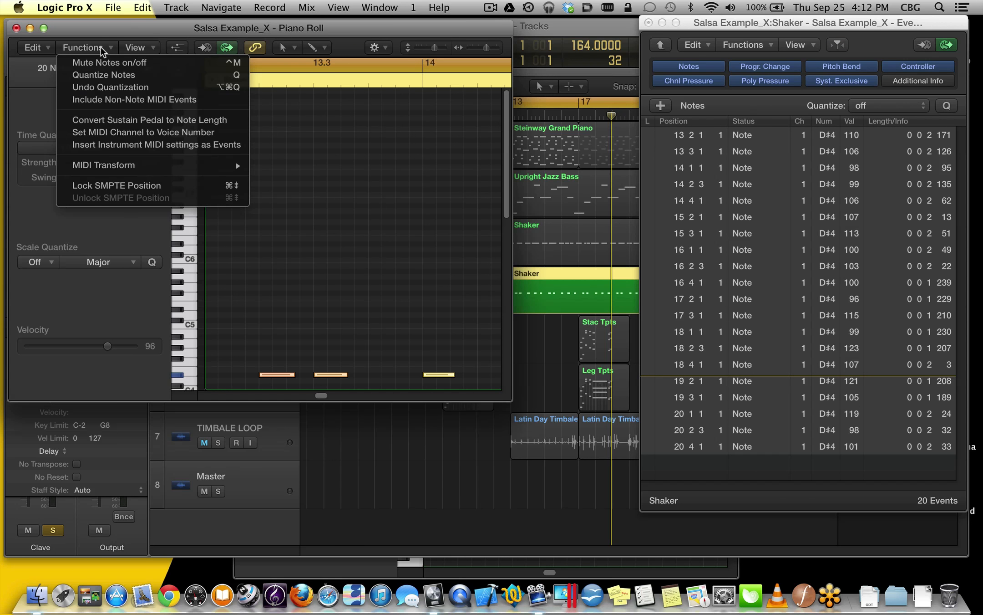
mouse_move(134, 164)
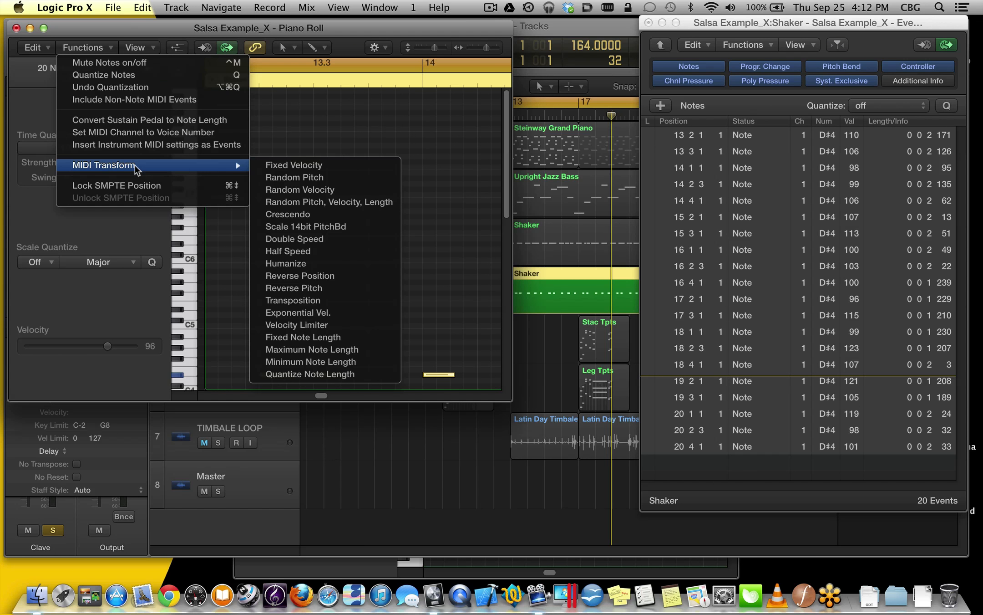
click(302, 264)
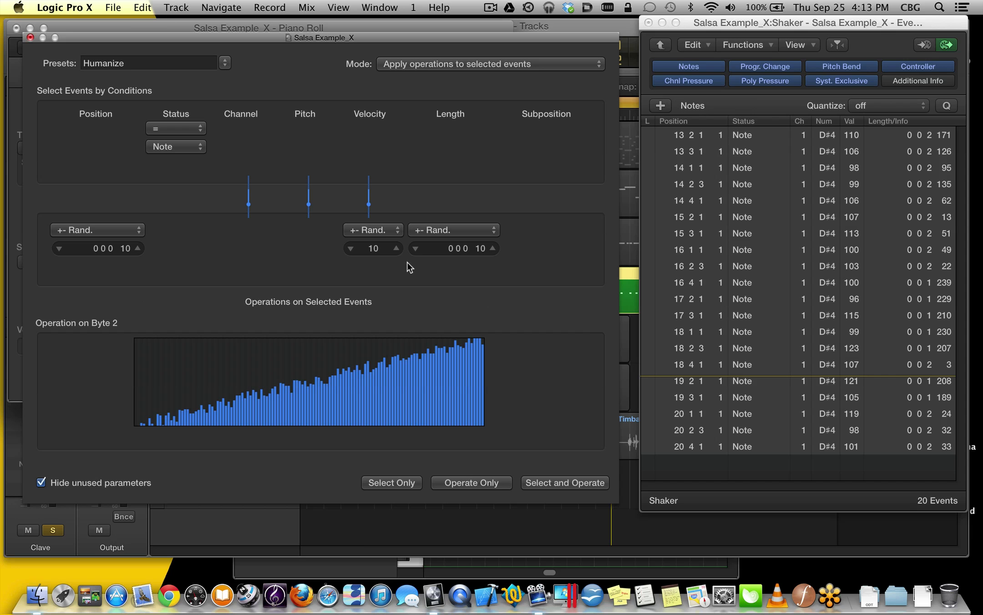
Set the Humanize velocity randomization to 0 for the Clave notes
click(350, 249)
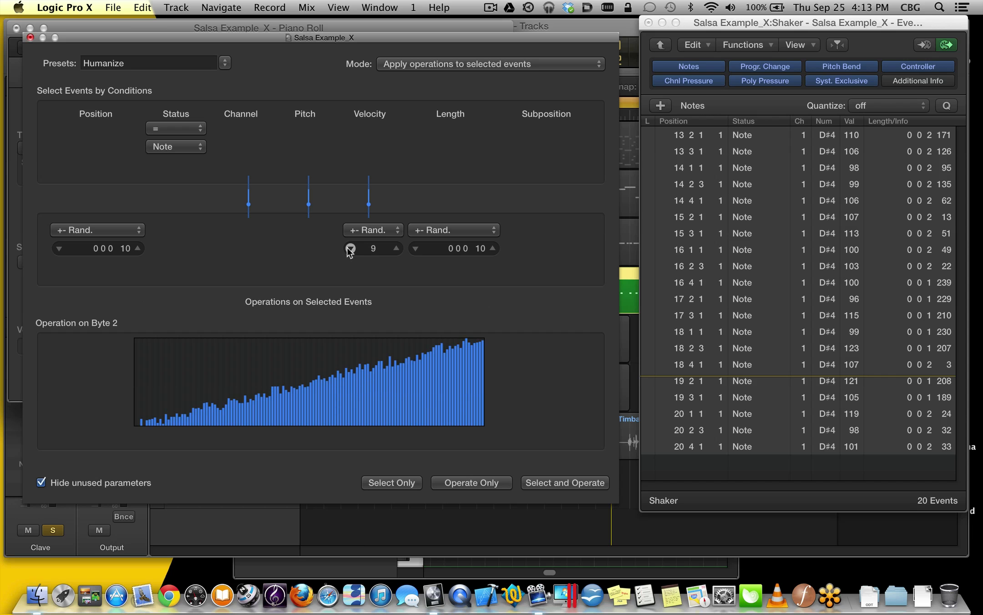
click(350, 248)
click(351, 248)
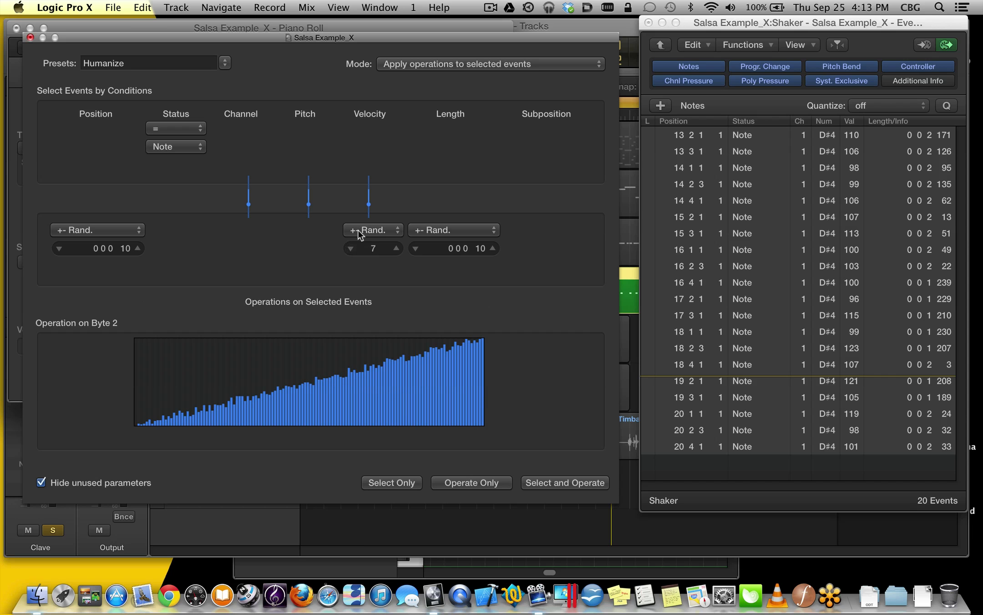
click(369, 202)
click(367, 205)
click(368, 204)
click(350, 248)
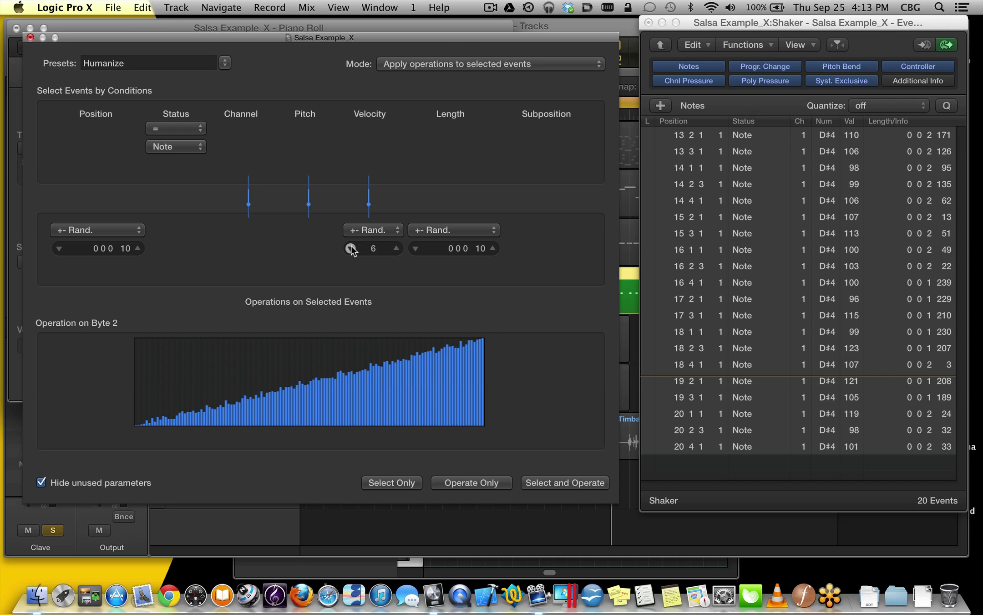
drag(377, 248, 378, 264)
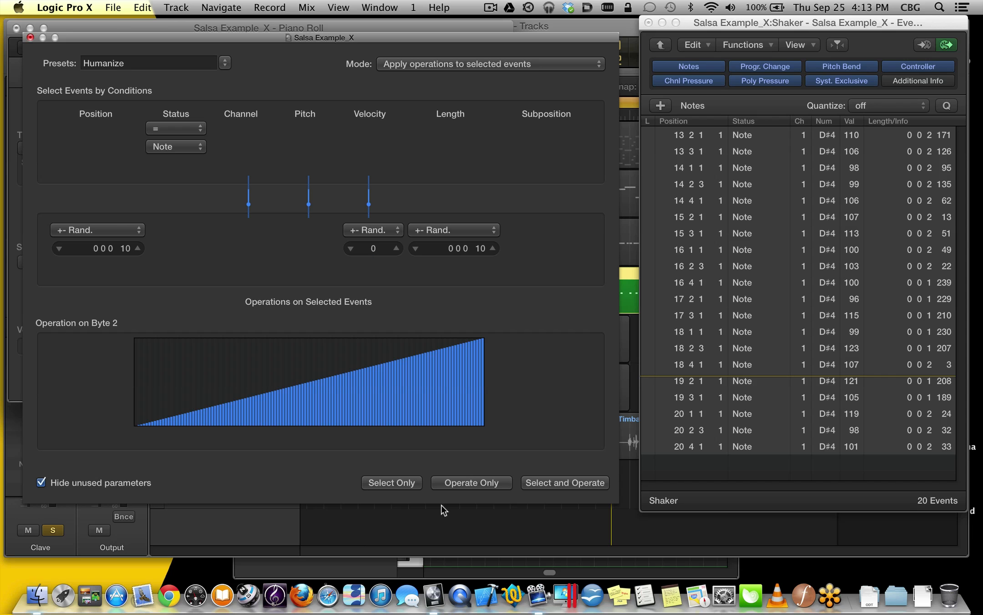
Apply the Humanize operations repeatedly to the Clave notes, randomizing position and length by 10, and play the result
click(475, 479)
click(475, 480)
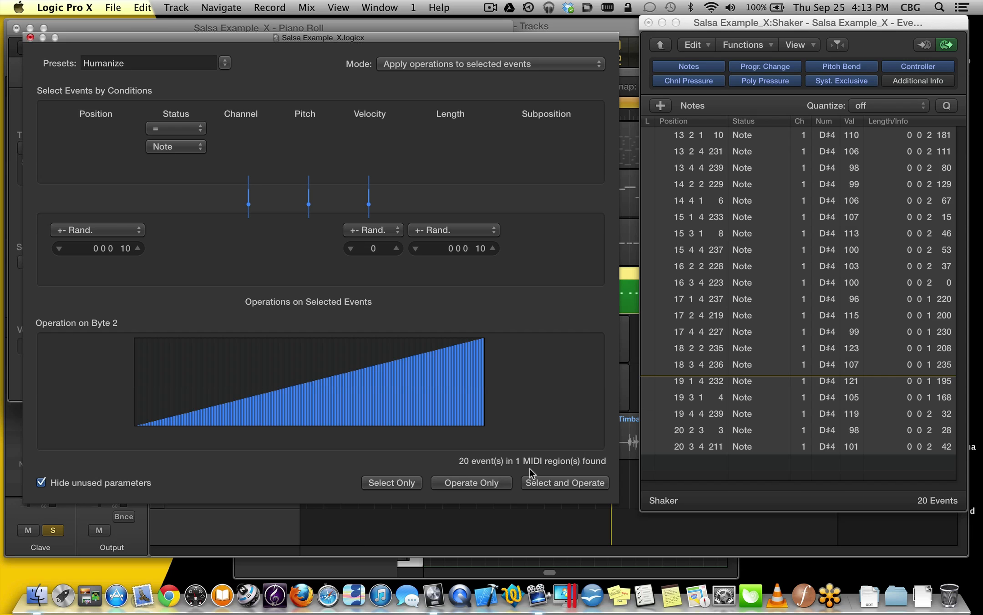
click(475, 482)
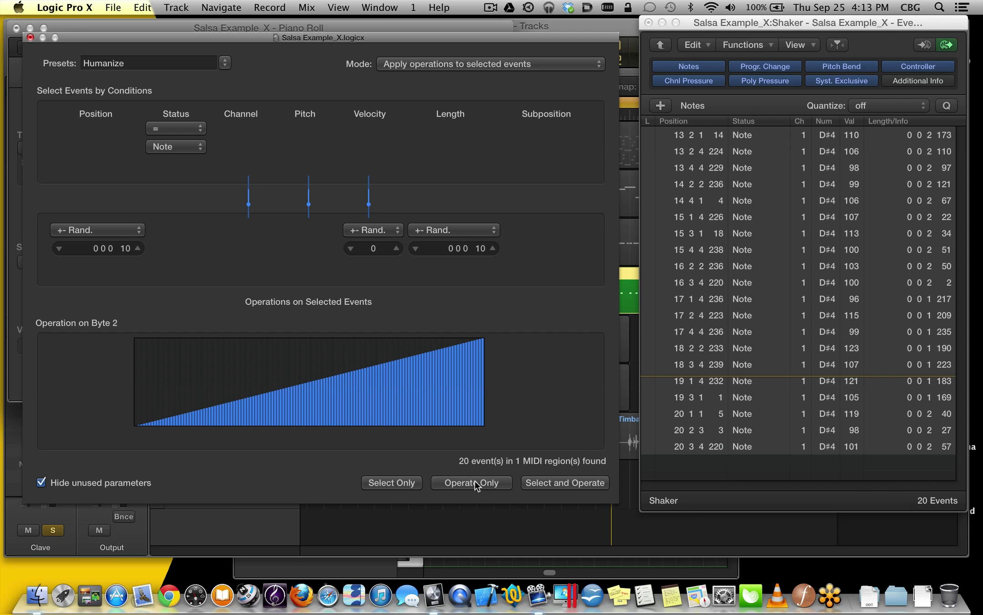
key(space)
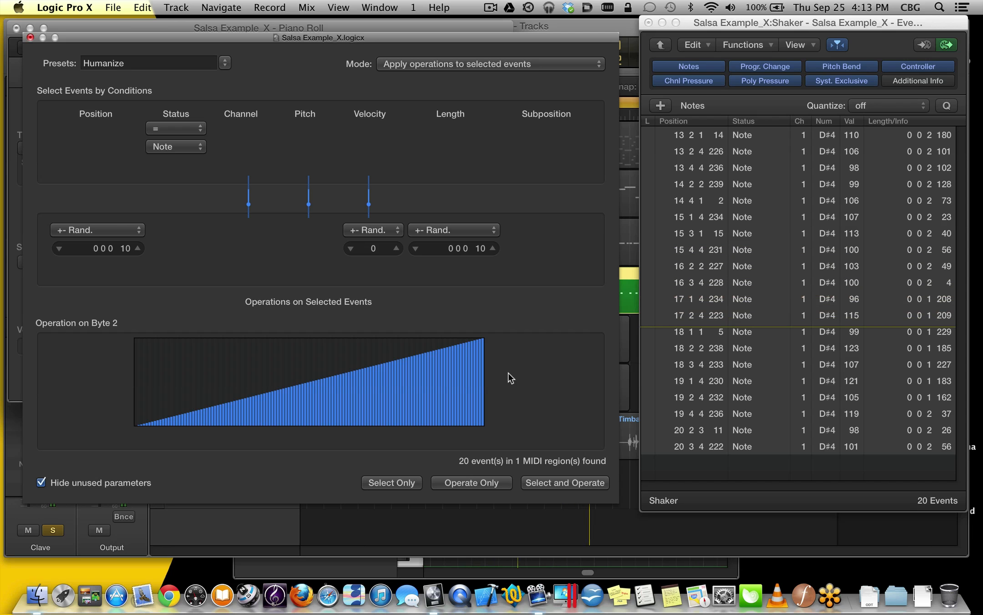
Close the Humanize and Piano Roll windows and turn off the Clave track's solo
click(30, 38)
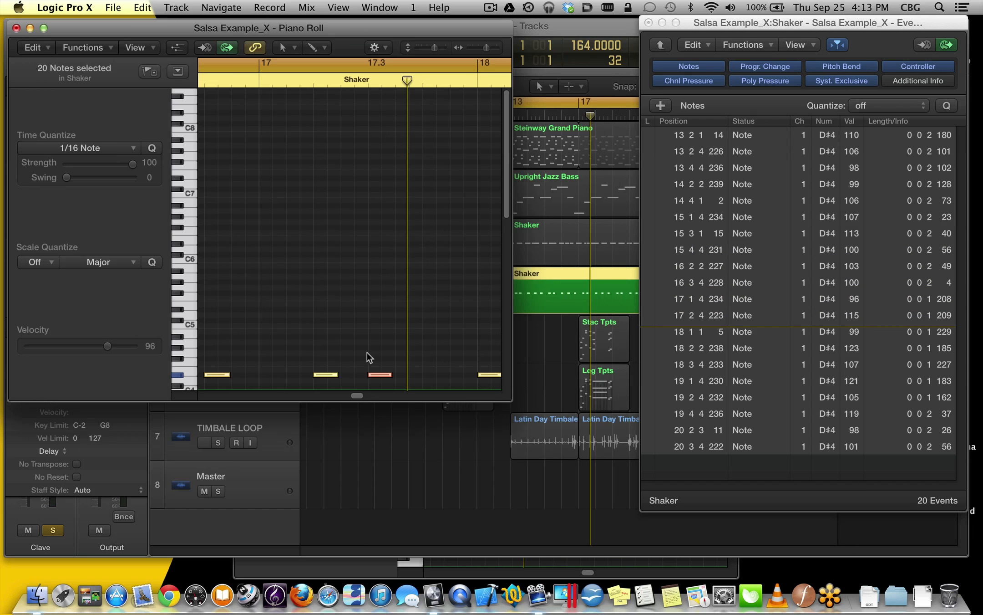
click(15, 28)
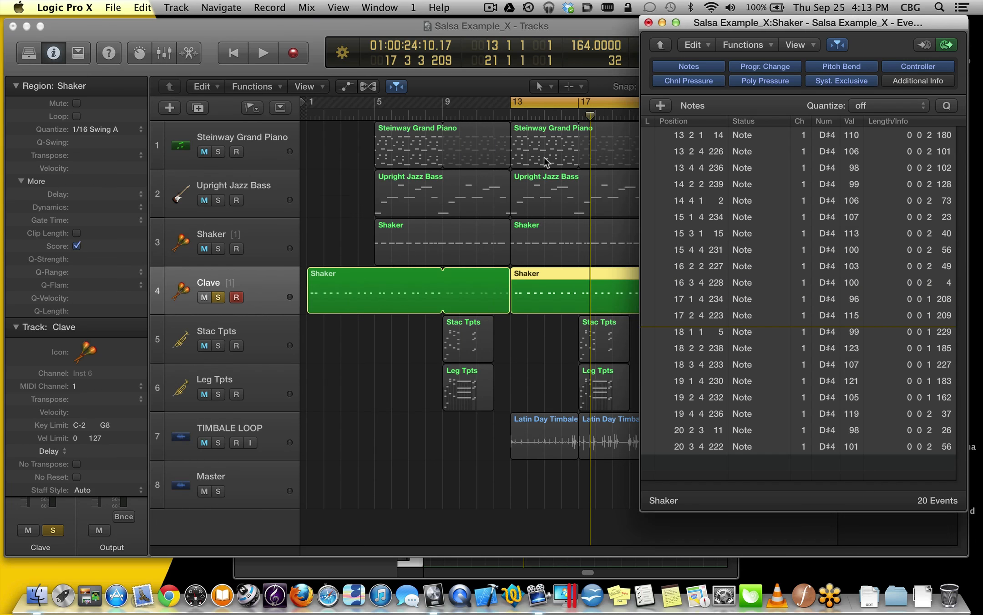
click(218, 297)
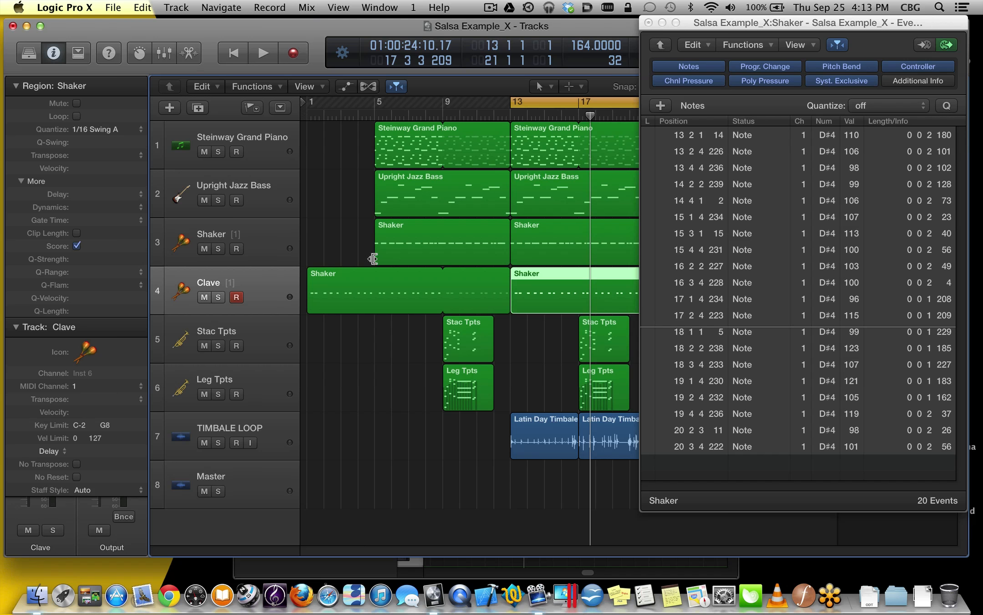
Quantize the Steinway Grand Piano region at bar 13 to 1/16 Note
click(276, 136)
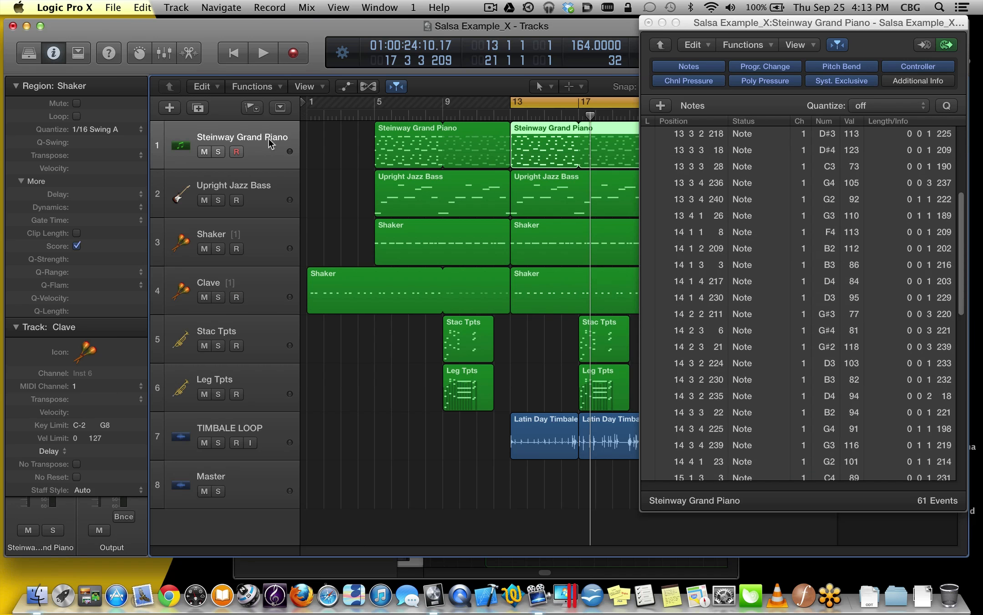
click(142, 129)
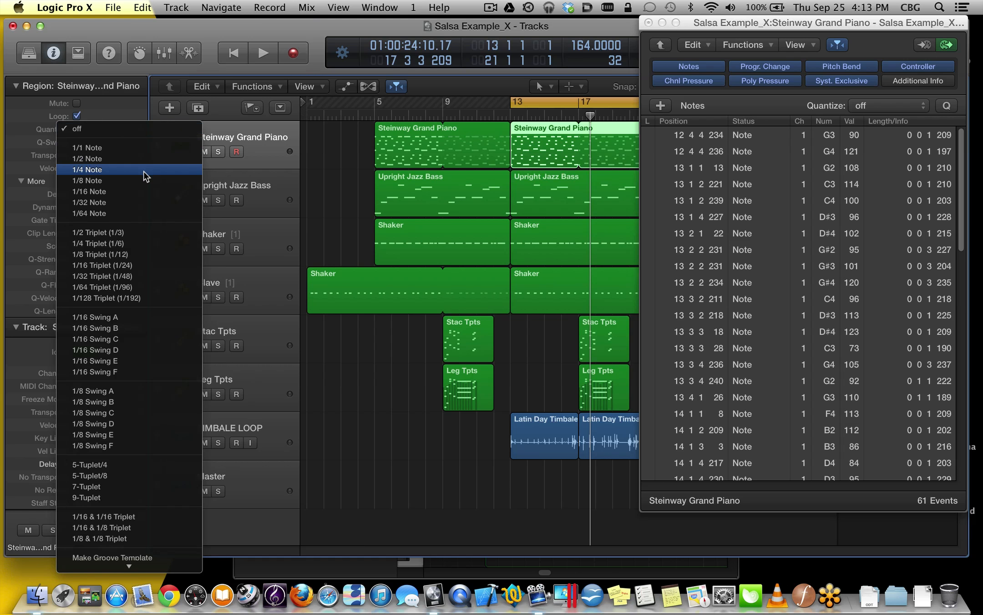
click(146, 194)
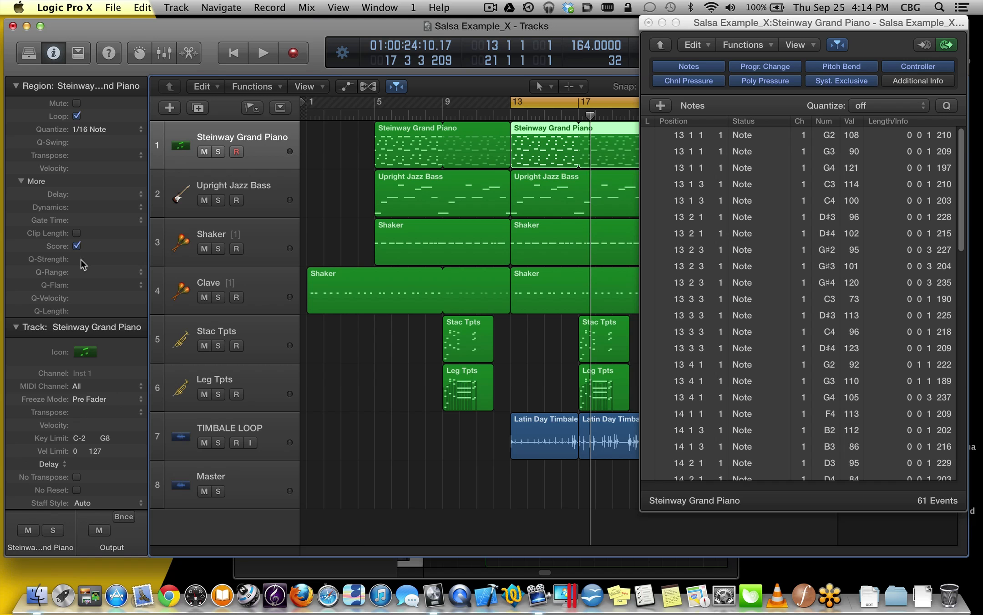
Set the piano region's Q-Strength to 40% and briefly play the full arrangement from bar 13
drag(79, 261, 79, 268)
drag(94, 317, 95, 315)
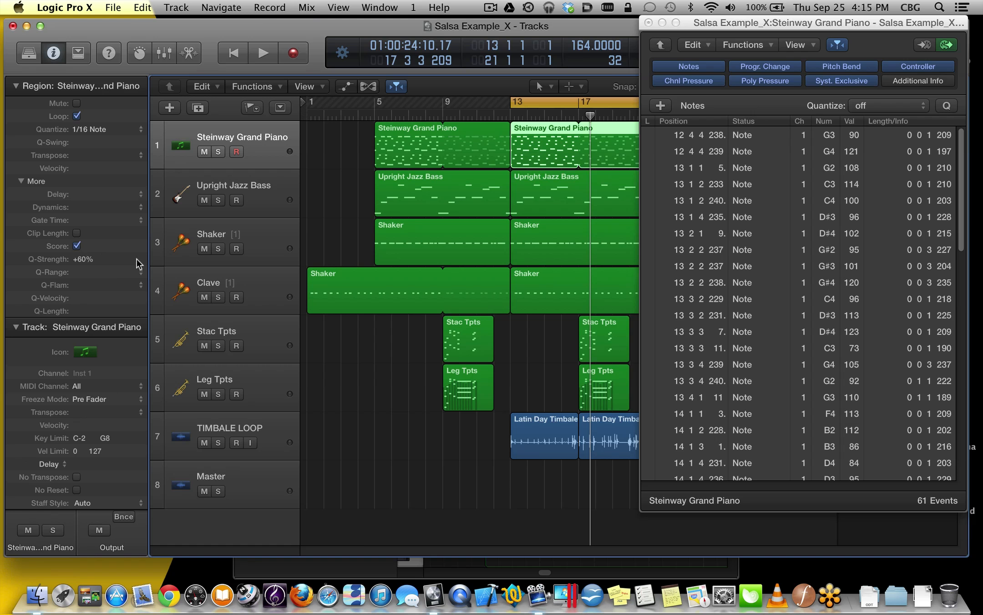
drag(84, 261, 84, 263)
key(space)
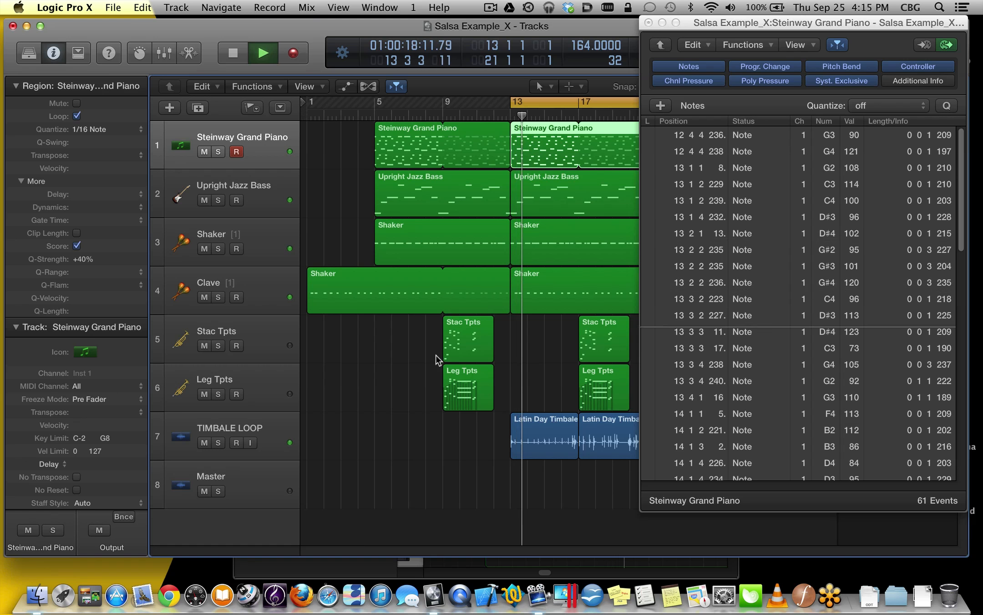
key(space)
Quantize the Upright Jazz Bass region at bar 13 to 1/16 Note with a Q-Strength of 40%
click(268, 196)
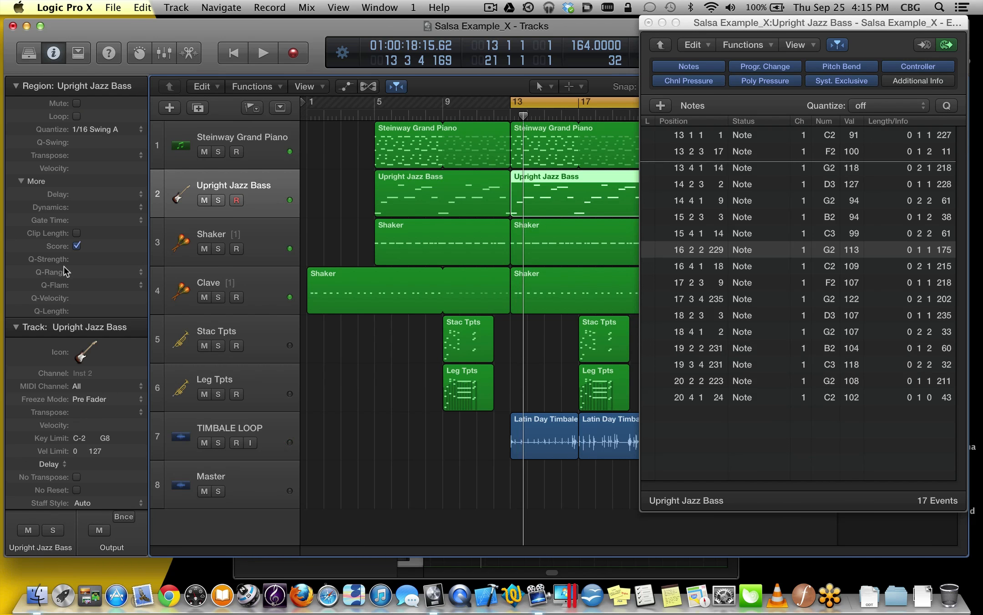
click(115, 131)
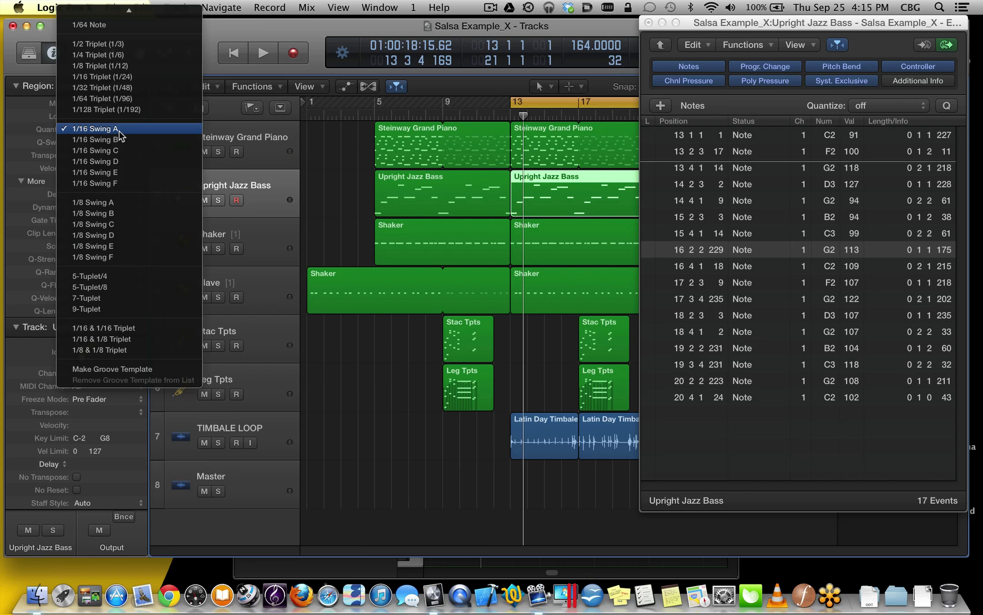
mouse_move(137, 11)
click(135, 56)
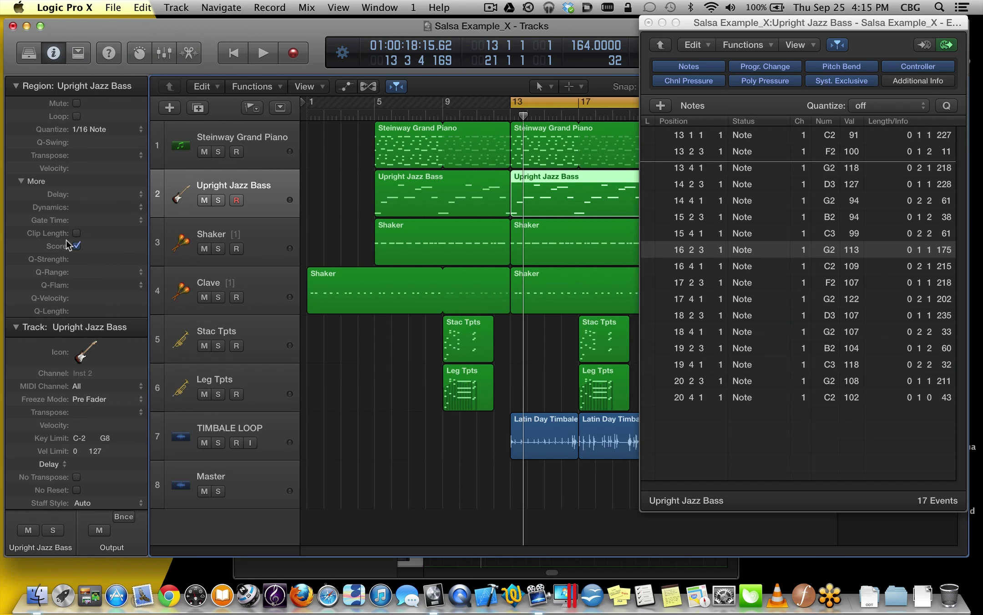
double_click(85, 257)
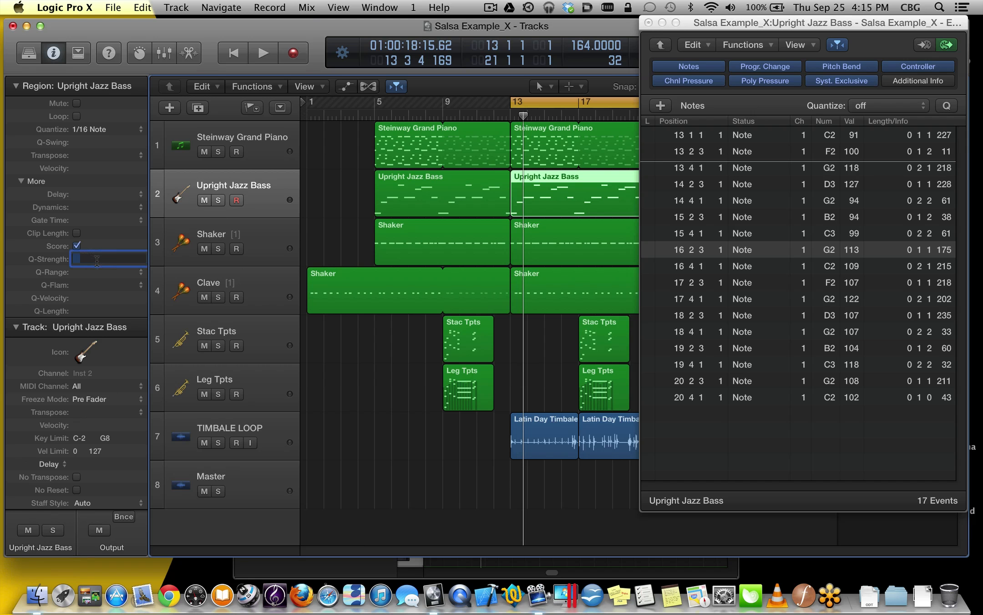
text(40)
key(Return)
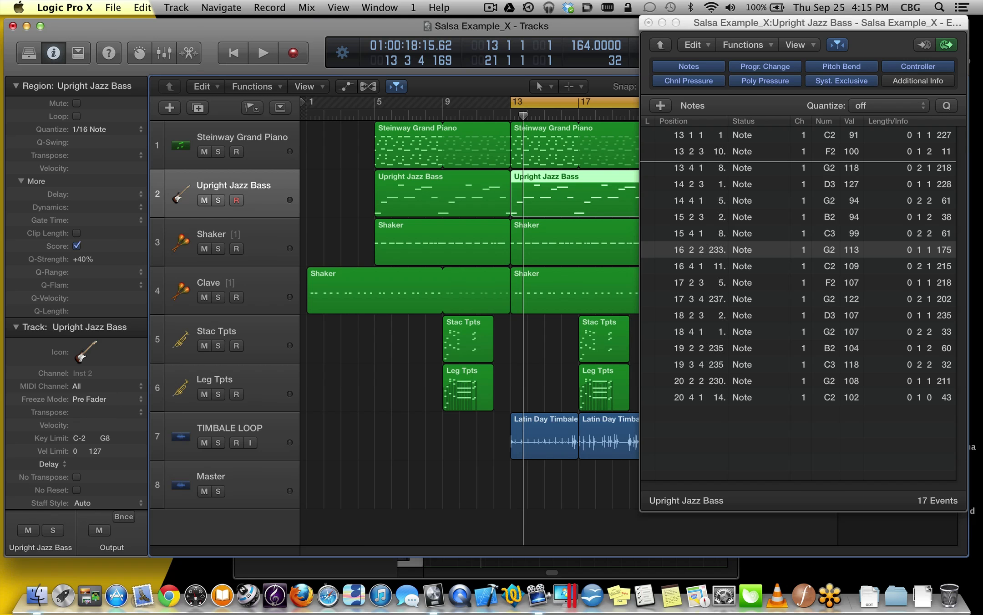
Quantize the Shaker track's region at bar 13 to 1/16 Note with a Q-Strength of 40%
click(255, 237)
click(105, 130)
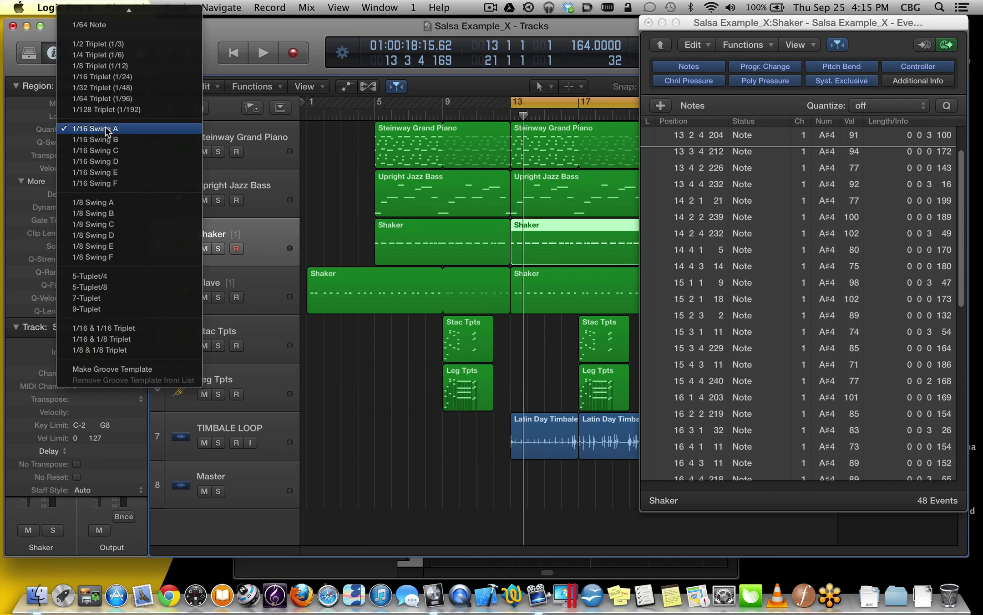
scroll(132, 37, up, 5)
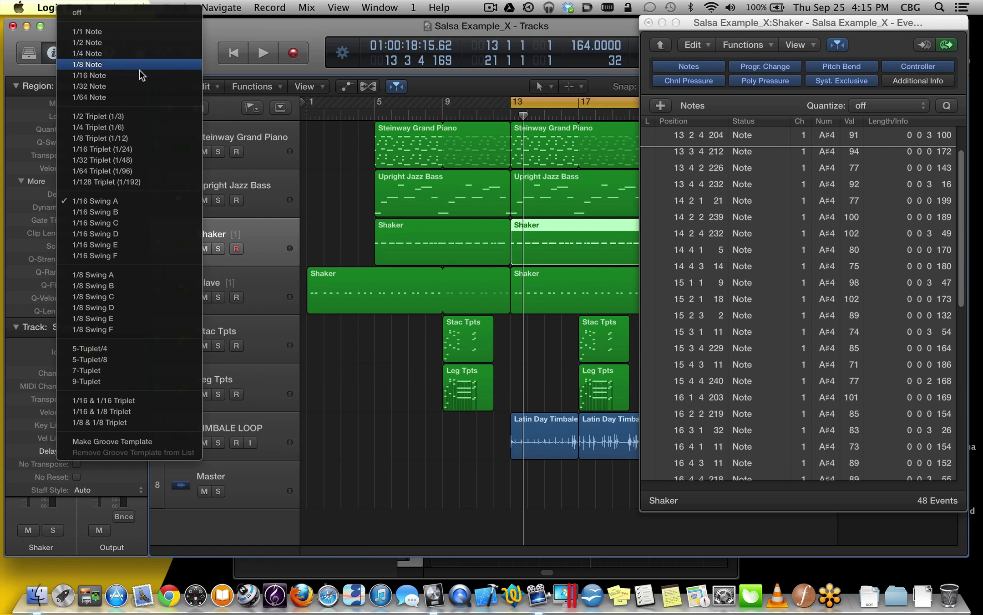
click(139, 74)
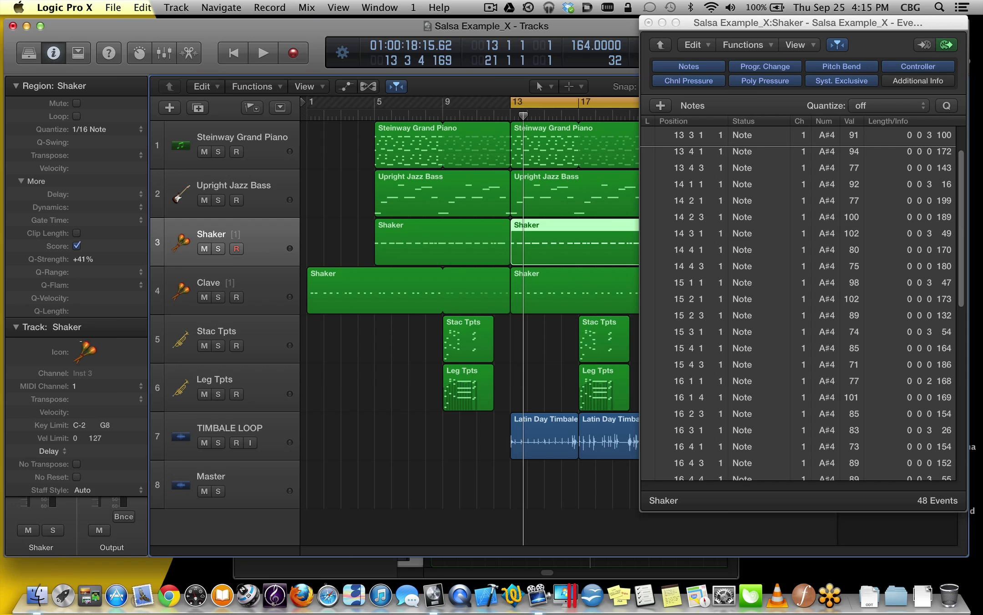
drag(81, 341, 82, 339)
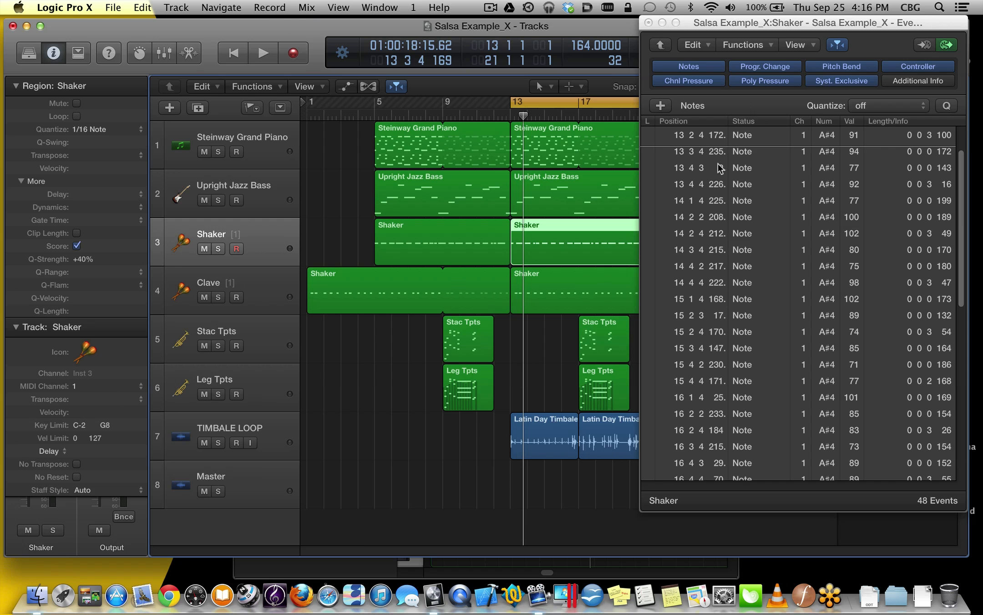
Quantize the Clave track's region at bar 13 to 1/16 Note with a Q-Strength of 40%
click(257, 287)
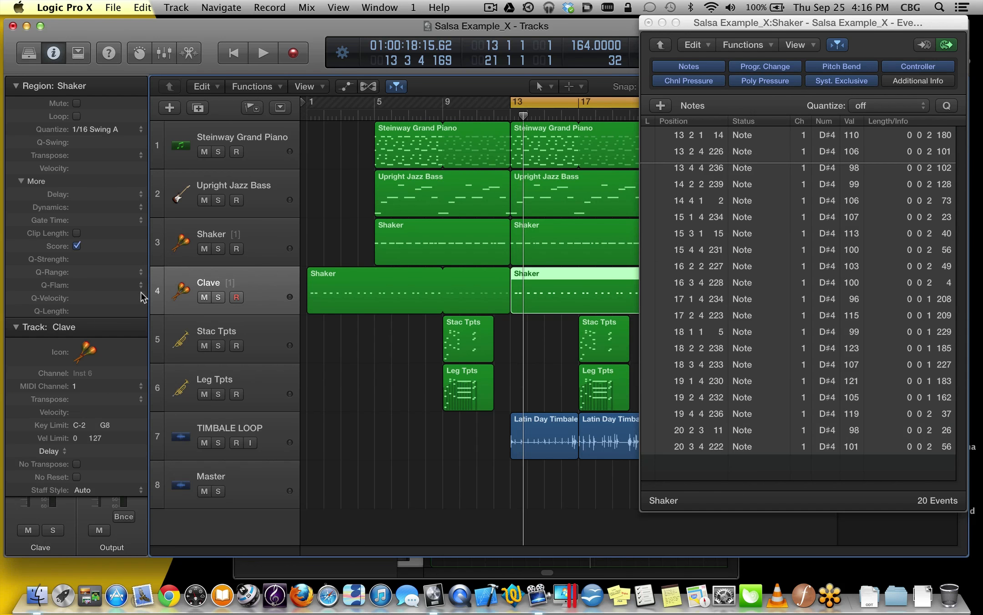
click(112, 128)
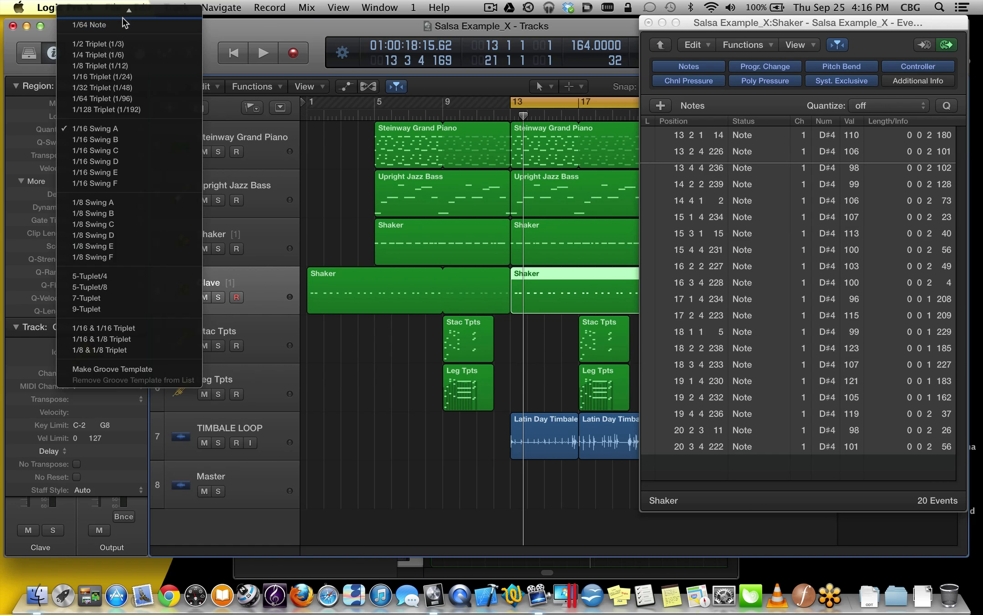
mouse_move(130, 8)
click(132, 76)
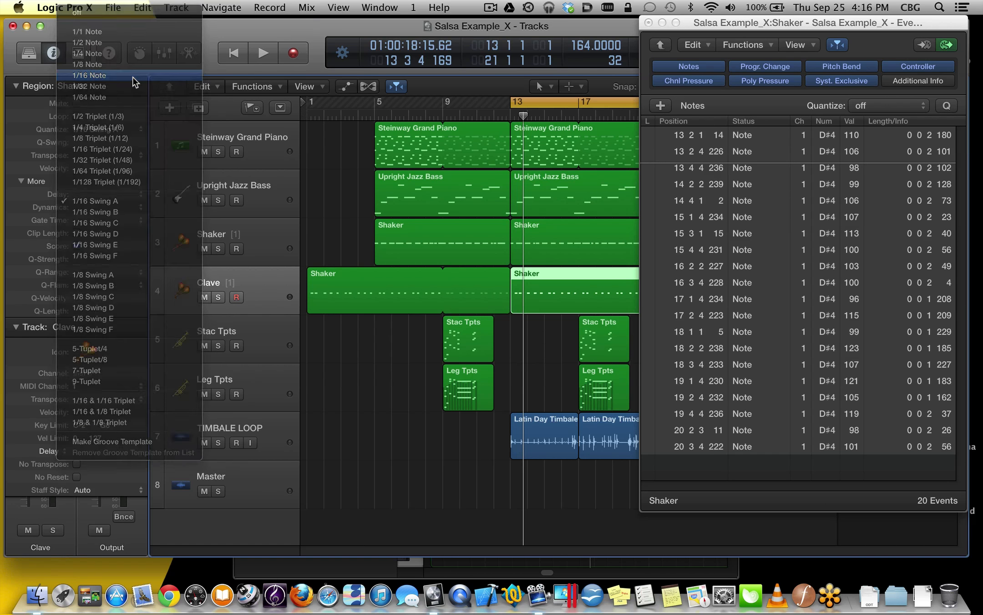
click(88, 128)
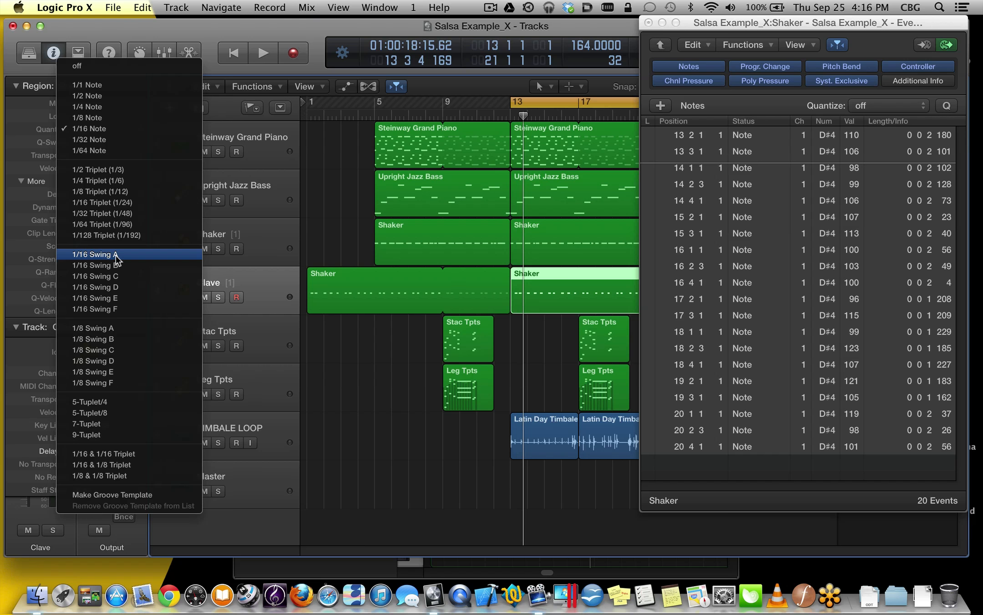
click(139, 130)
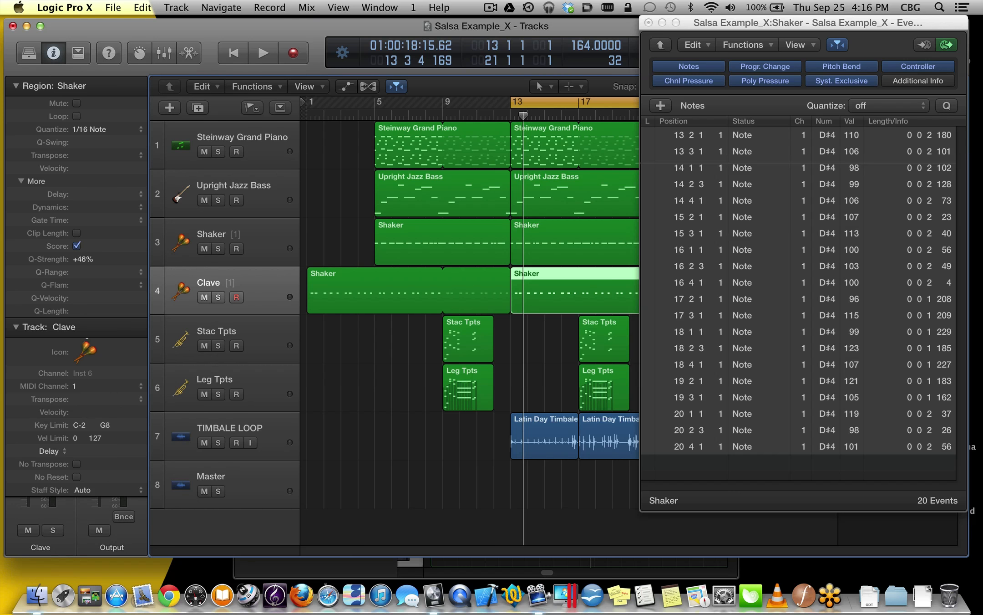
drag(86, 259, 90, 343)
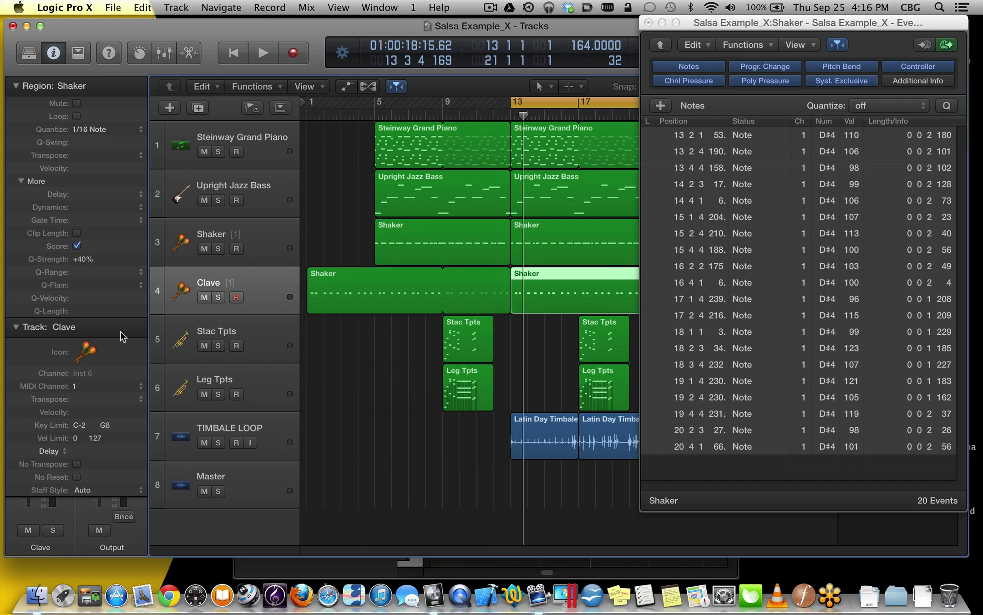
Quantize the Stac Tpts region at bar 17 to 1/16 Note with a Q-Strength of 40%
click(269, 335)
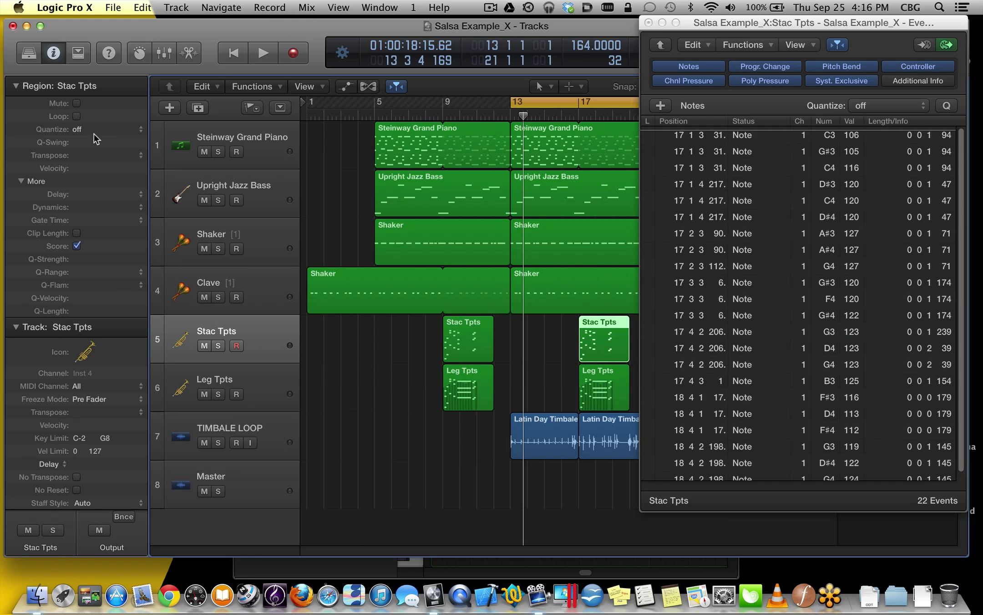
click(108, 128)
click(122, 190)
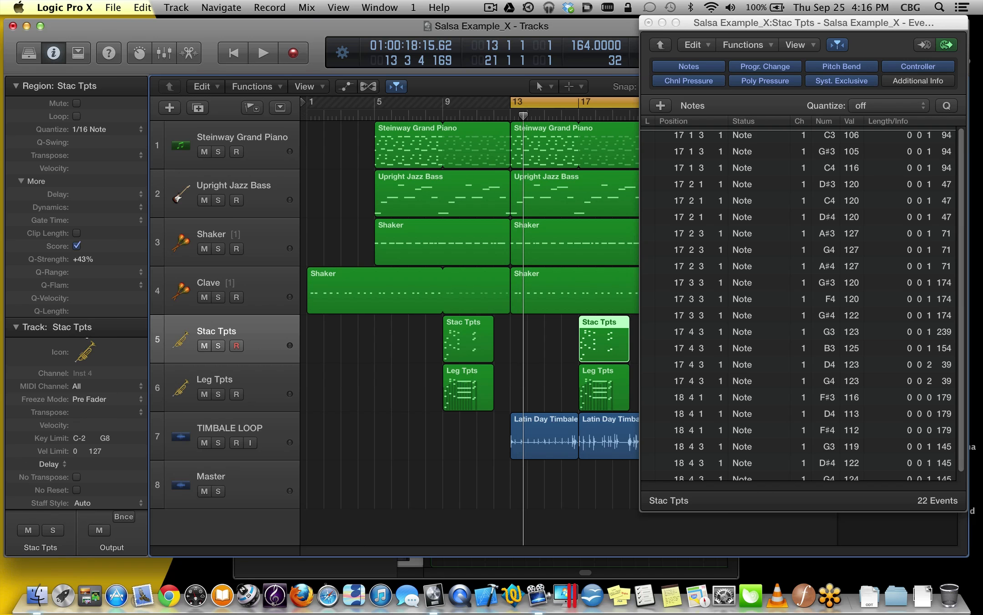
drag(92, 259, 91, 340)
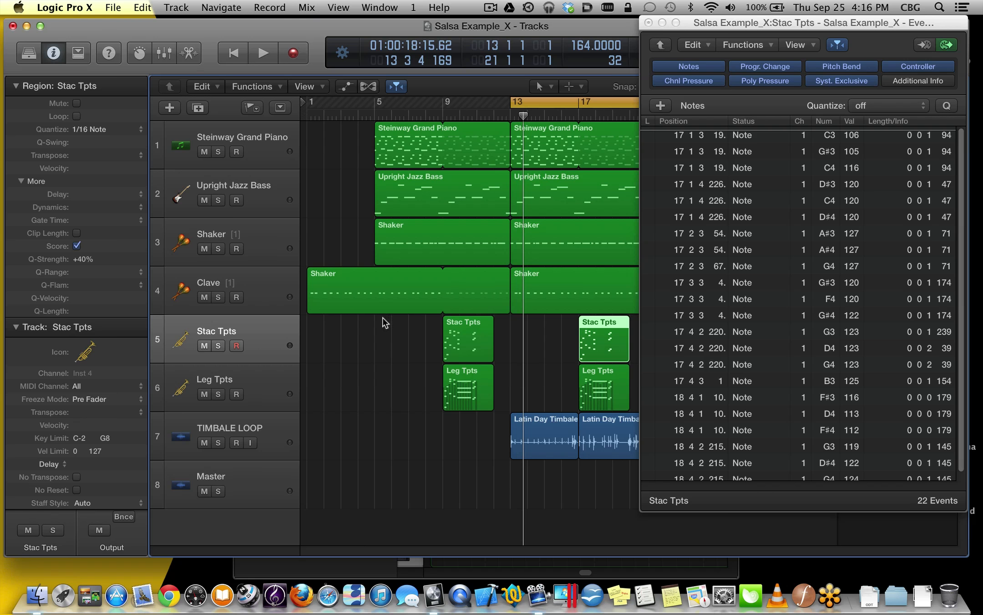
Quantize the Leg Tpts region at bar 17 to 1/16 Note with a Q-Strength of 40%
click(253, 390)
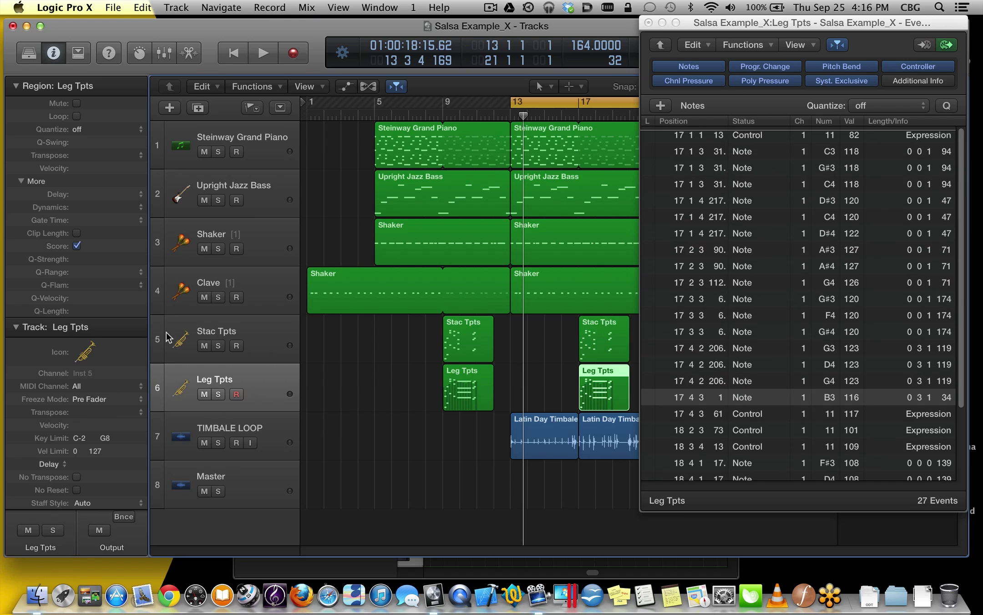
click(82, 131)
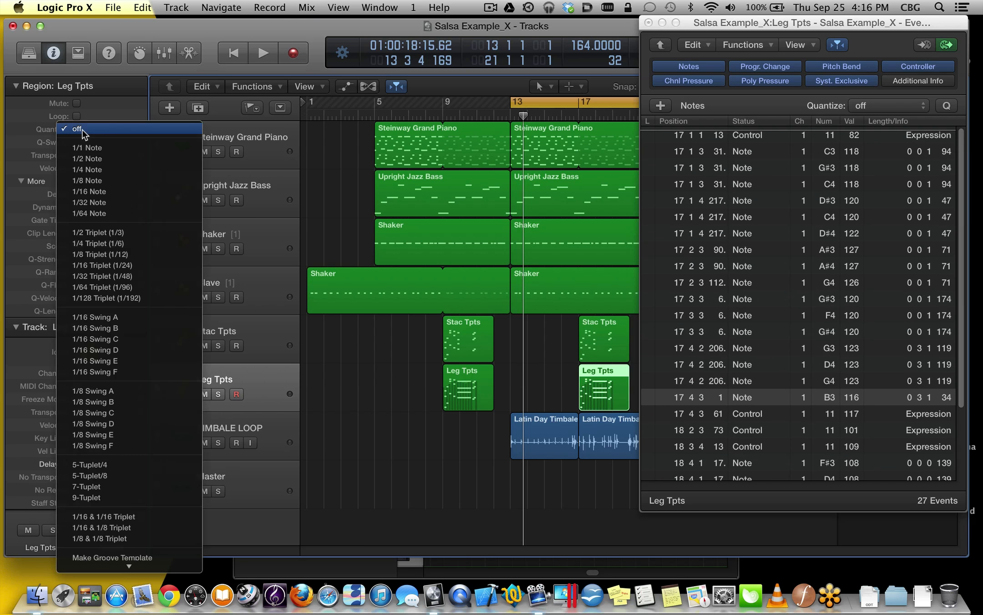
click(93, 191)
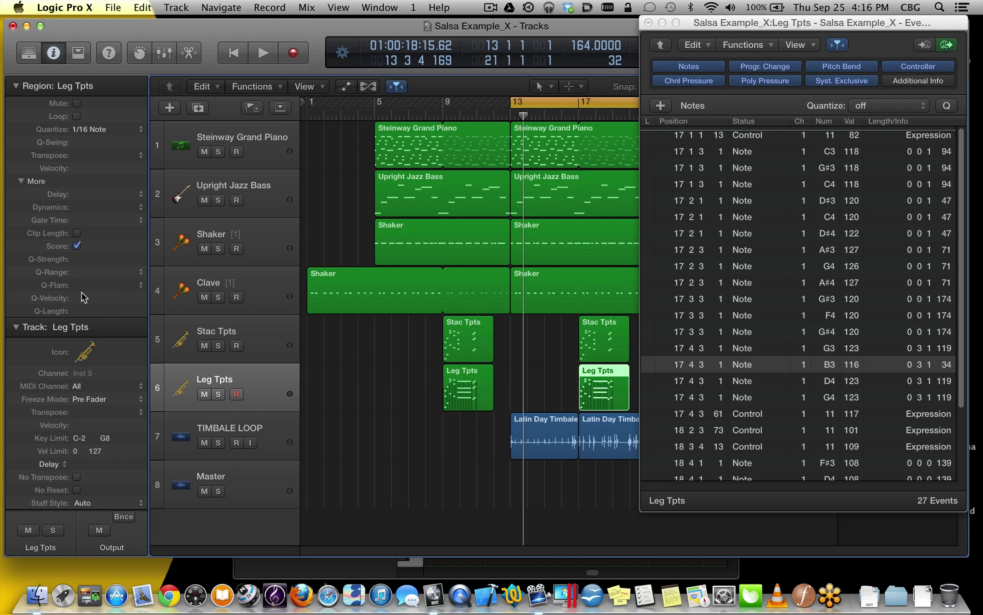
drag(86, 260, 87, 249)
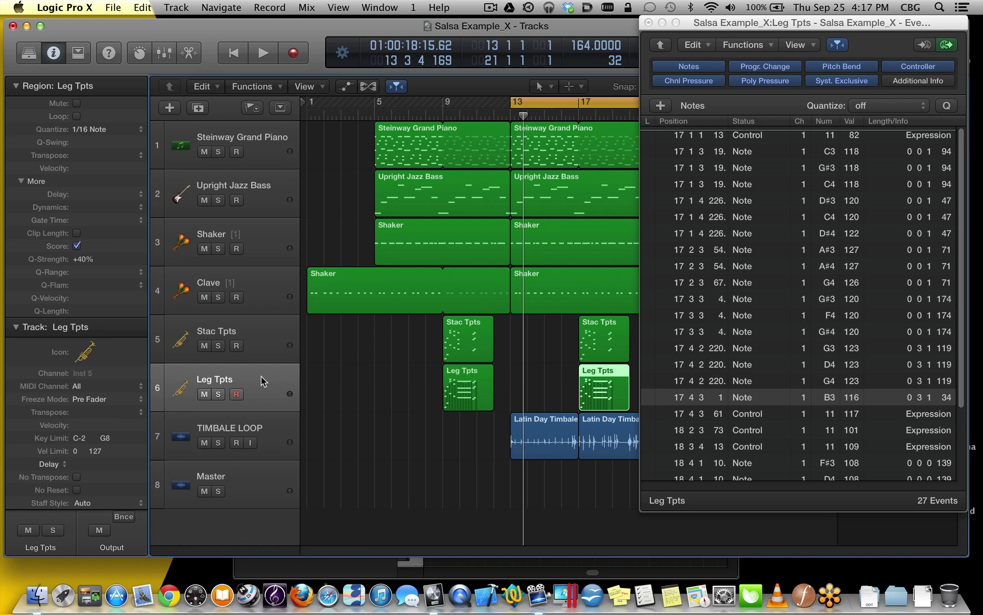
Play the arrangement from bar 13, move the cycle range to bars 5–13 and play that section with the Event List closed
key(space)
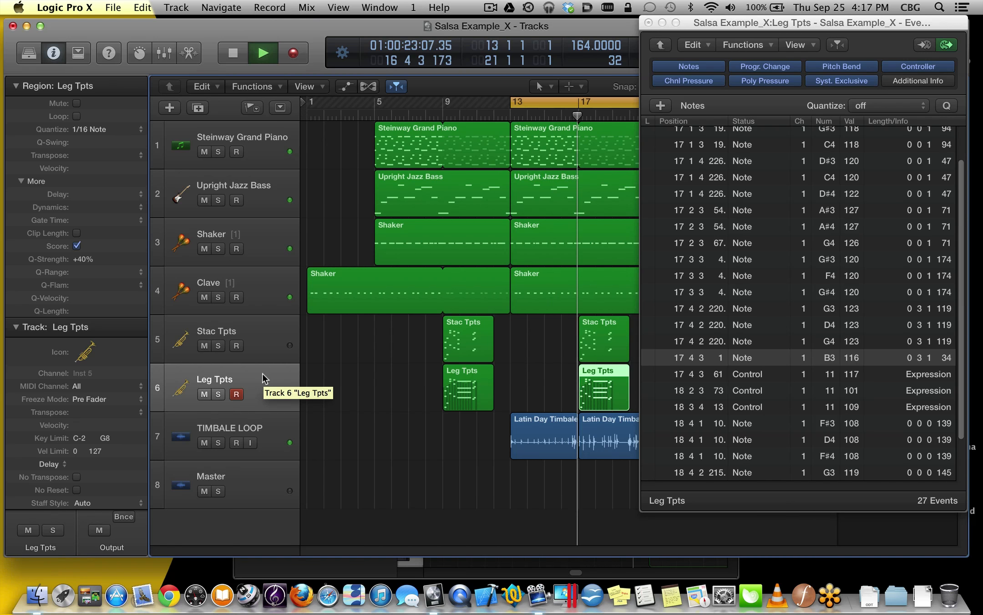
key(space)
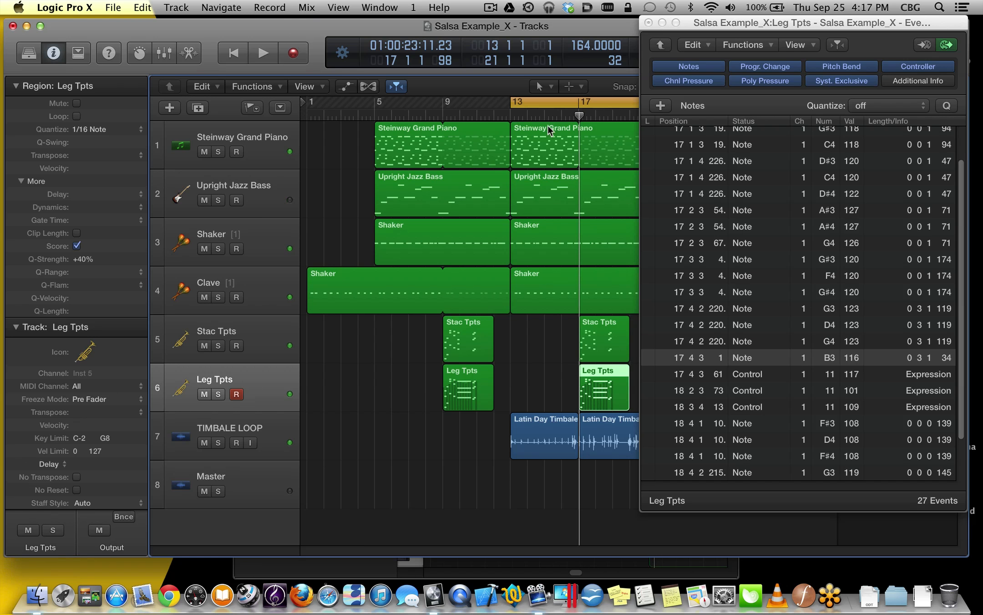
drag(576, 103, 432, 113)
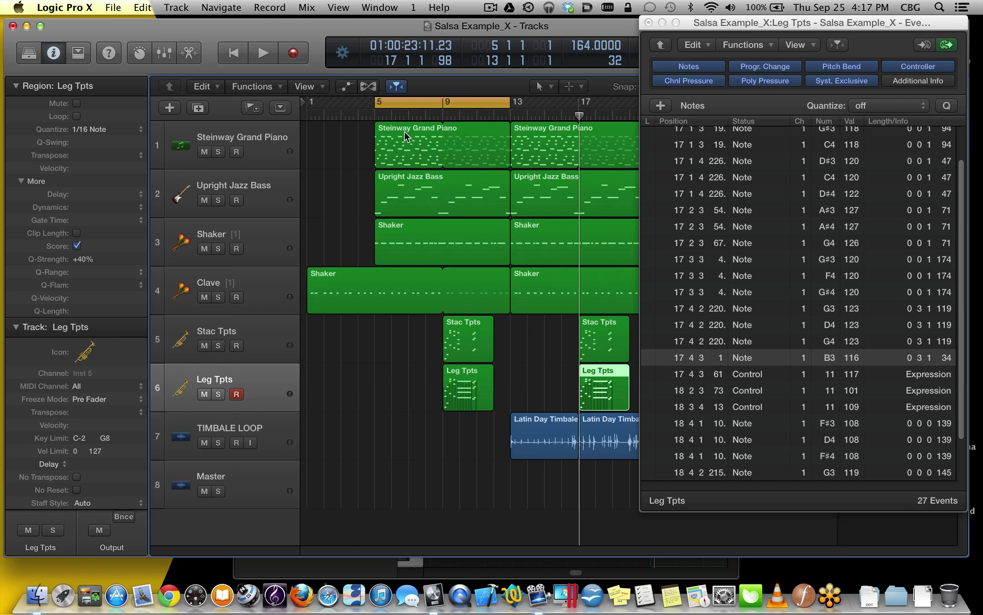
key(space)
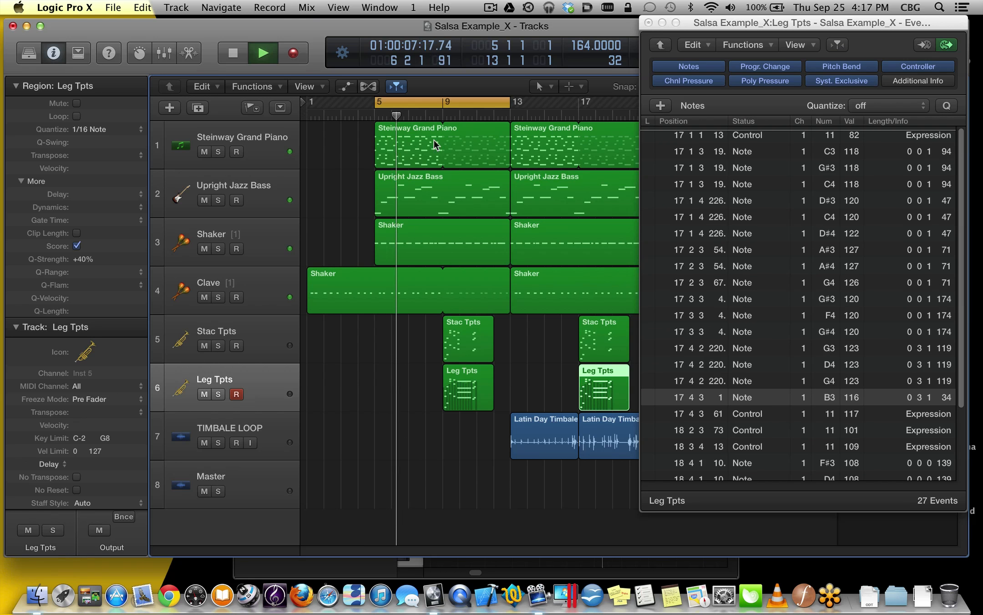
click(649, 22)
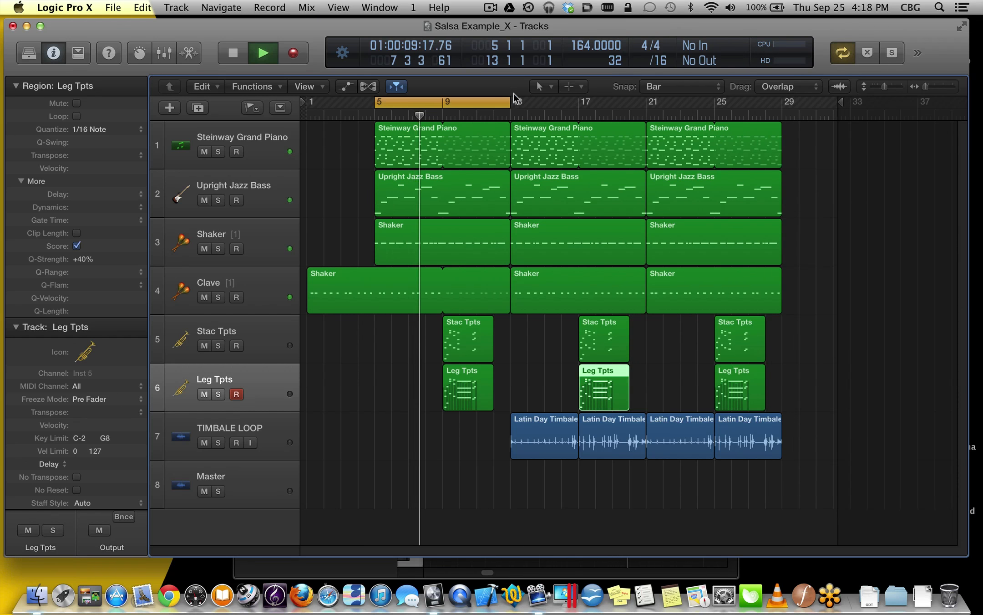
Extend the cycle range to bar 21, shift it to bars 13–29 during playback, and stop after listening
drag(514, 103, 647, 103)
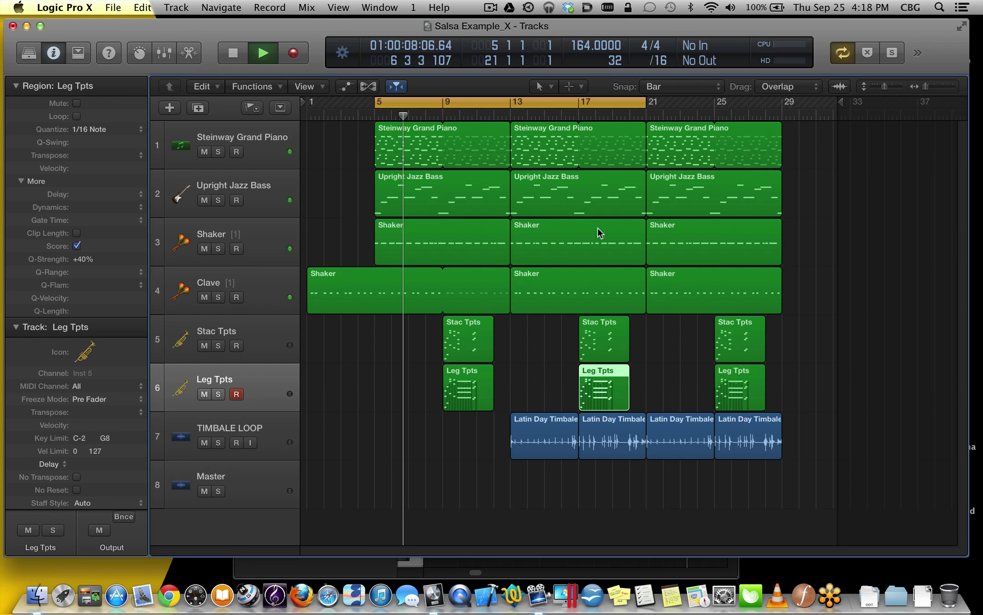
drag(467, 110, 576, 111)
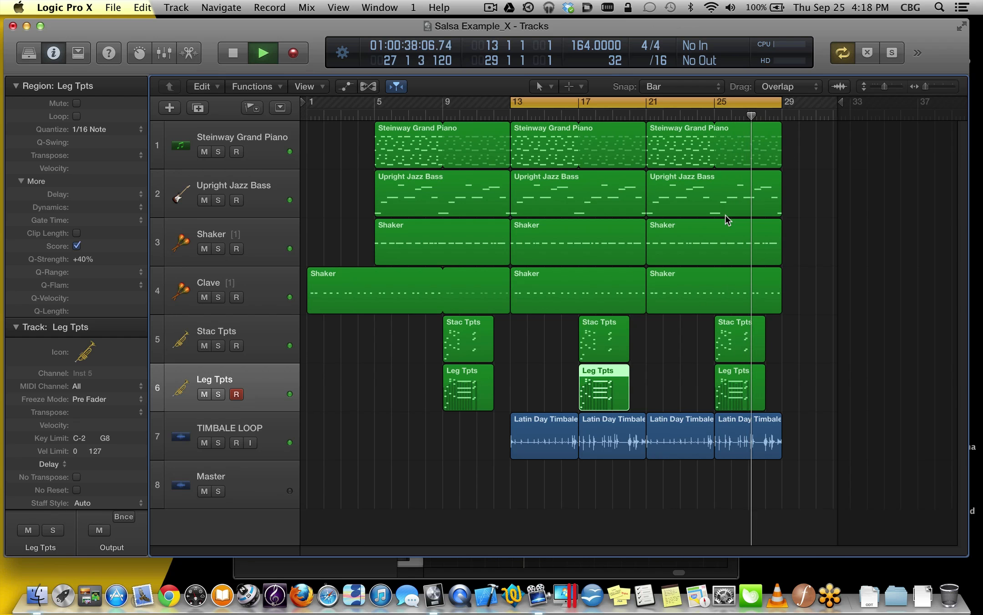
key(space)
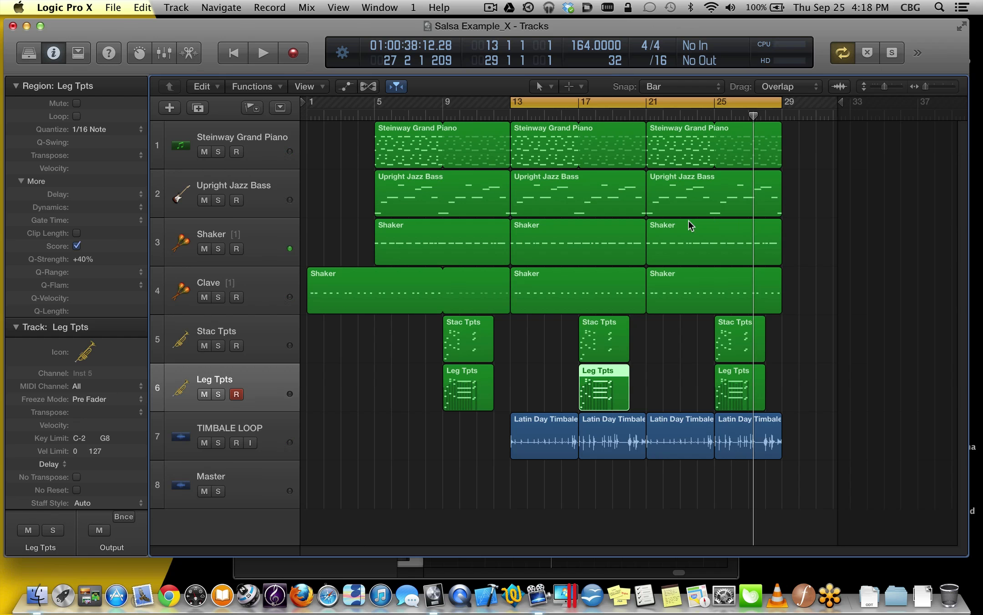
Open the Event List and examine the note positions in the piano, bass, shaker, clave and trumpet regions
click(262, 154)
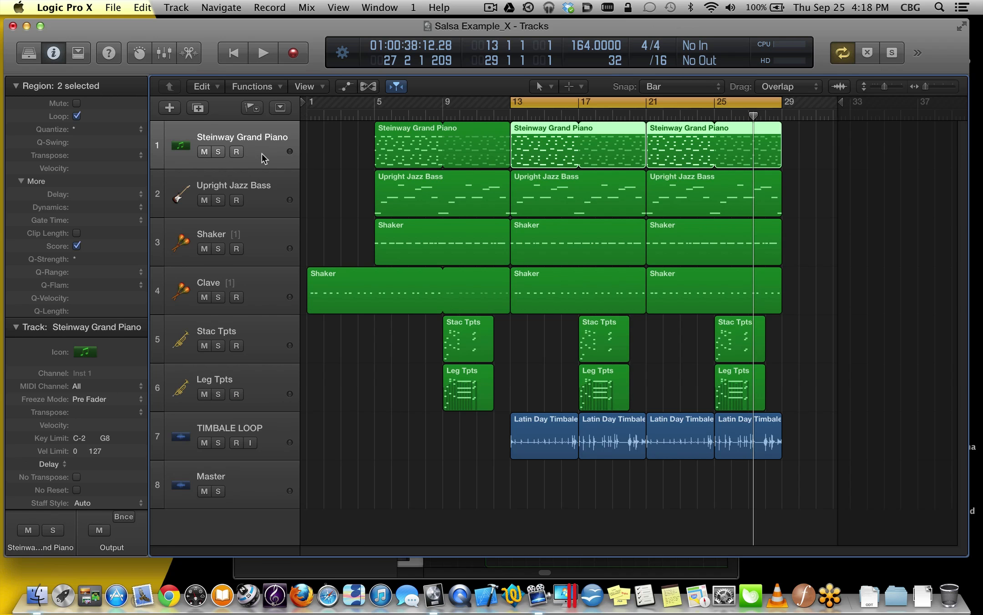
key(super+2)
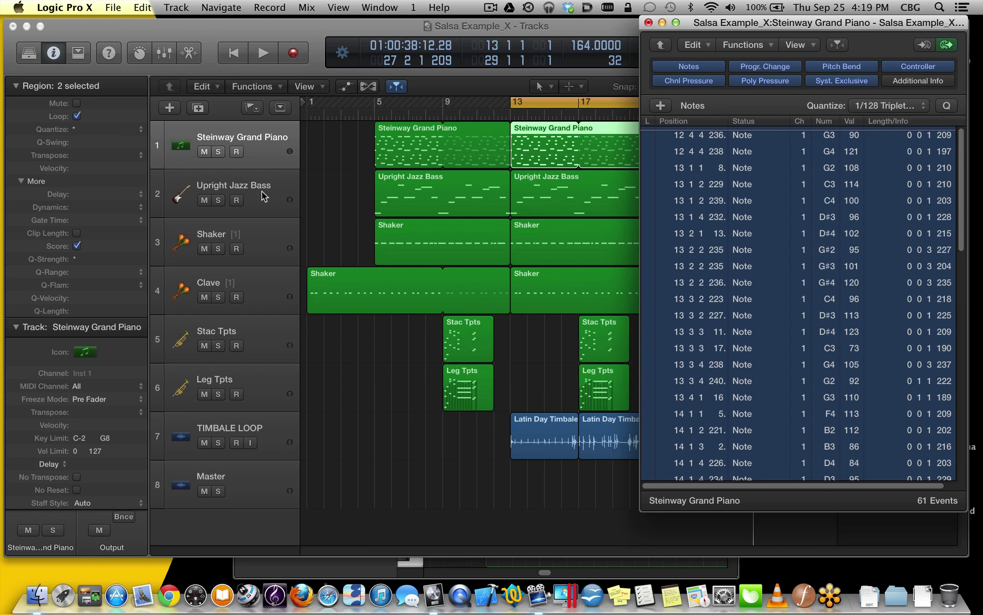
click(261, 191)
key(Down)
click(257, 293)
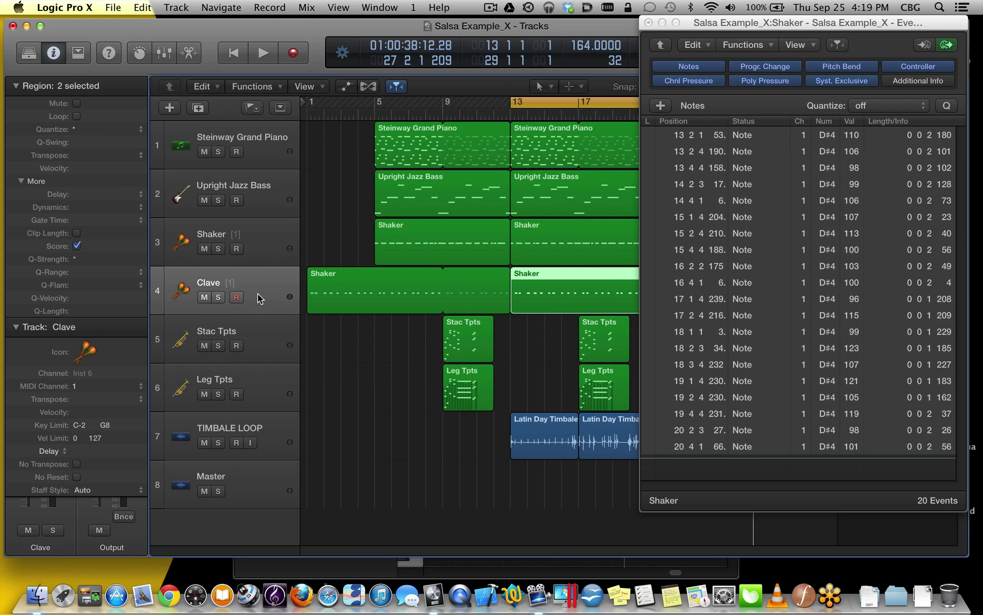
key(Down)
key(Down)
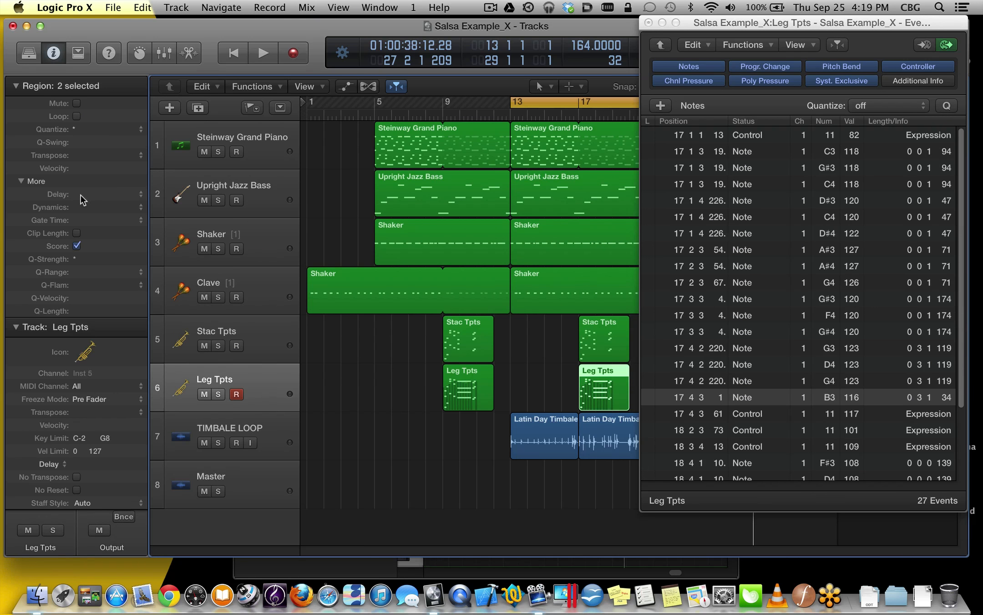
key(Up)
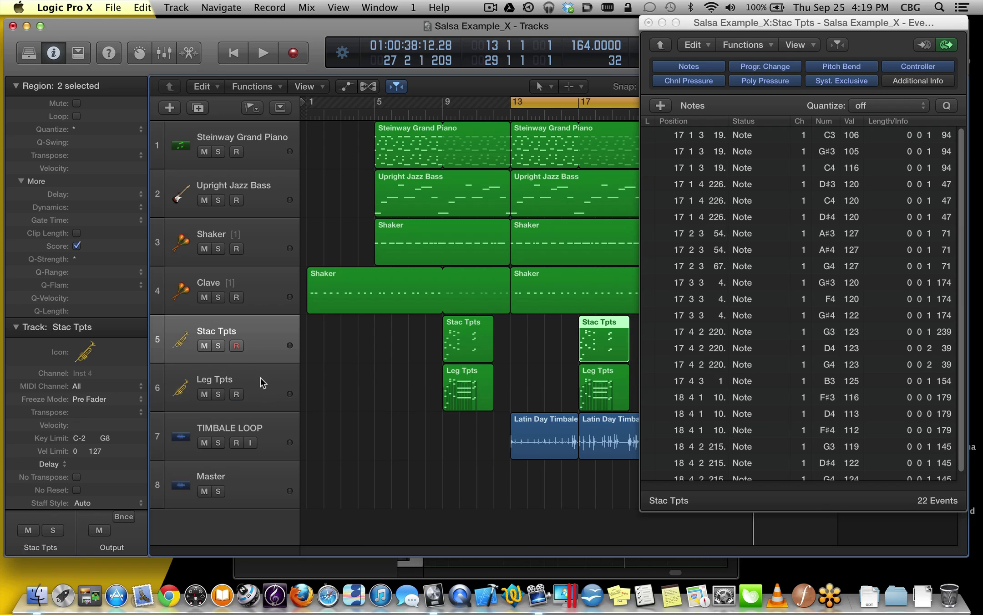
click(550, 291)
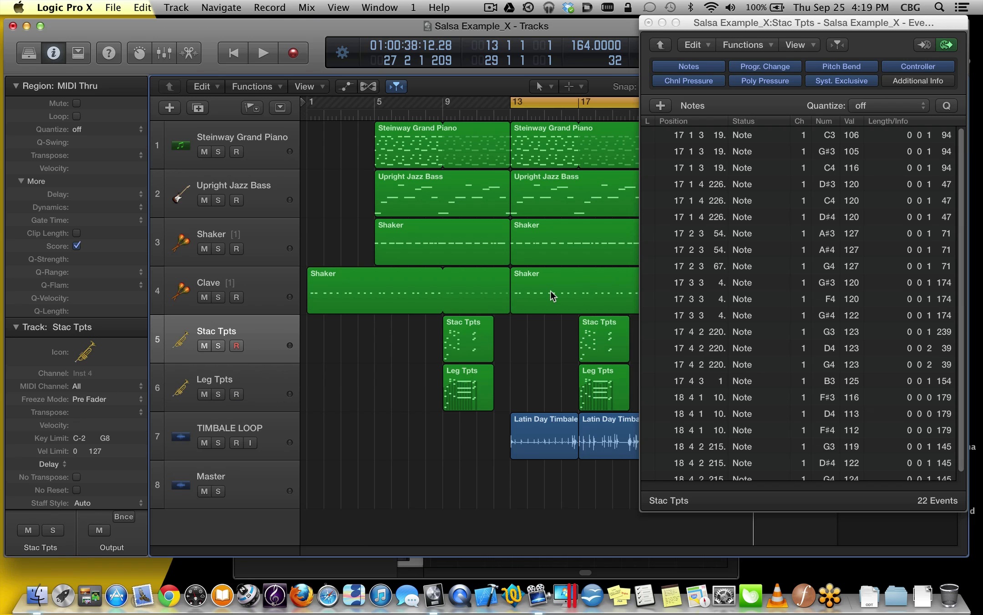
click(550, 246)
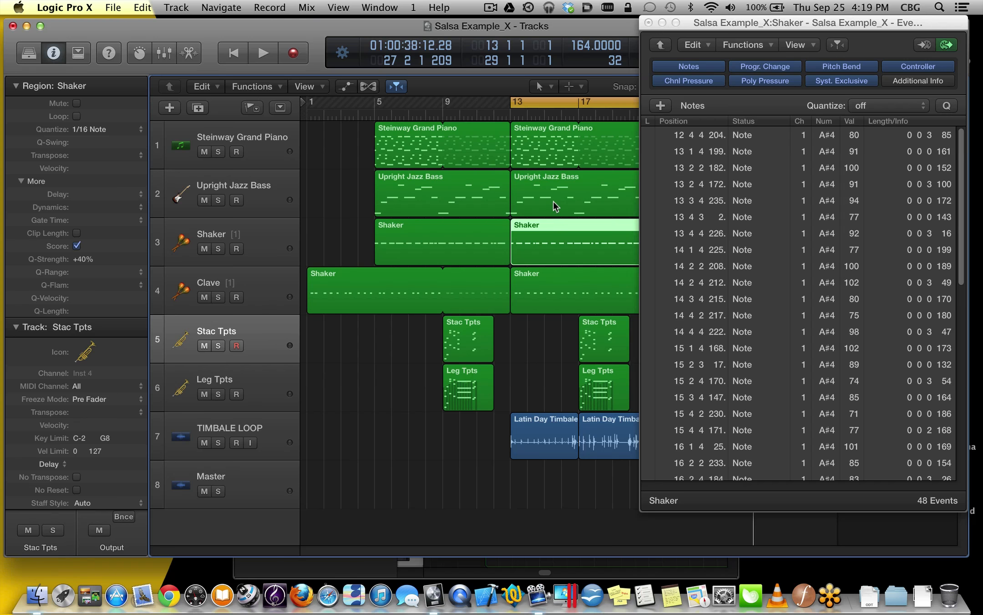
click(553, 201)
click(548, 132)
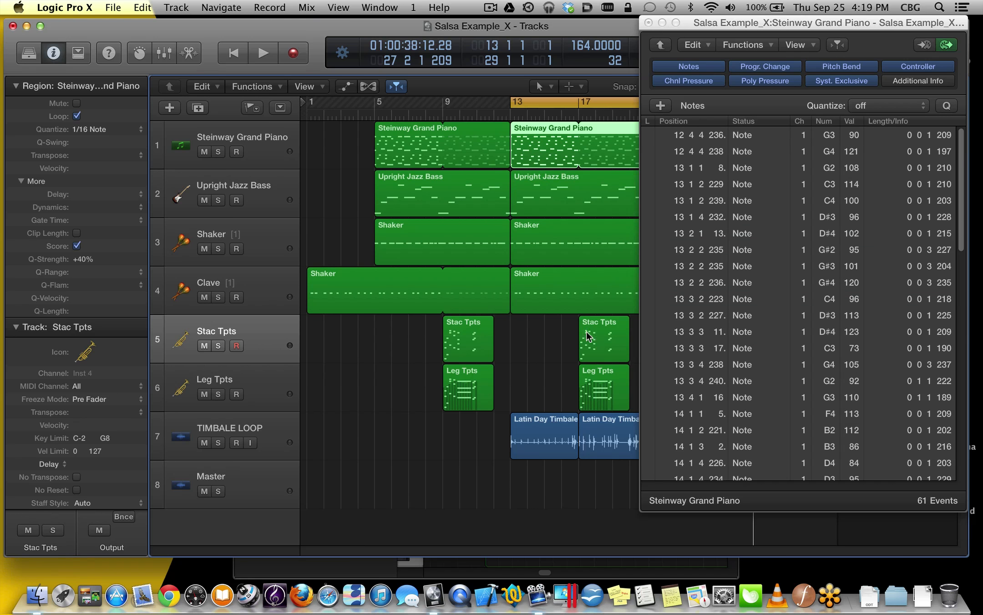